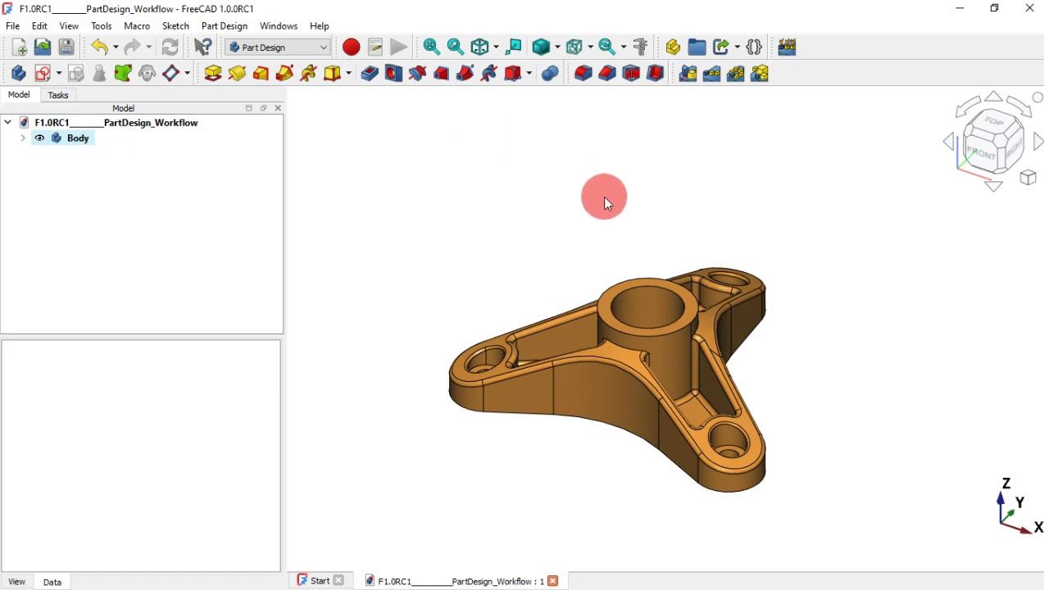
Step: Examine the finished three-armed bracket up close and from isometric and standard views, including its pockets, counterbored holes and hub
middle_click_drag(643, 250, 725, 162)
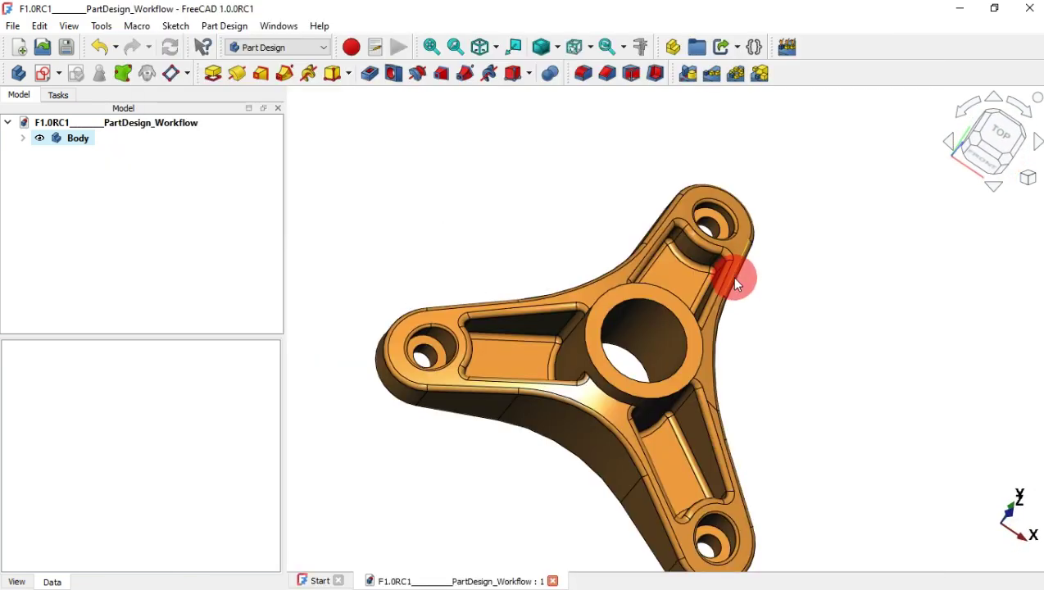
scroll(721, 255, "up", 6)
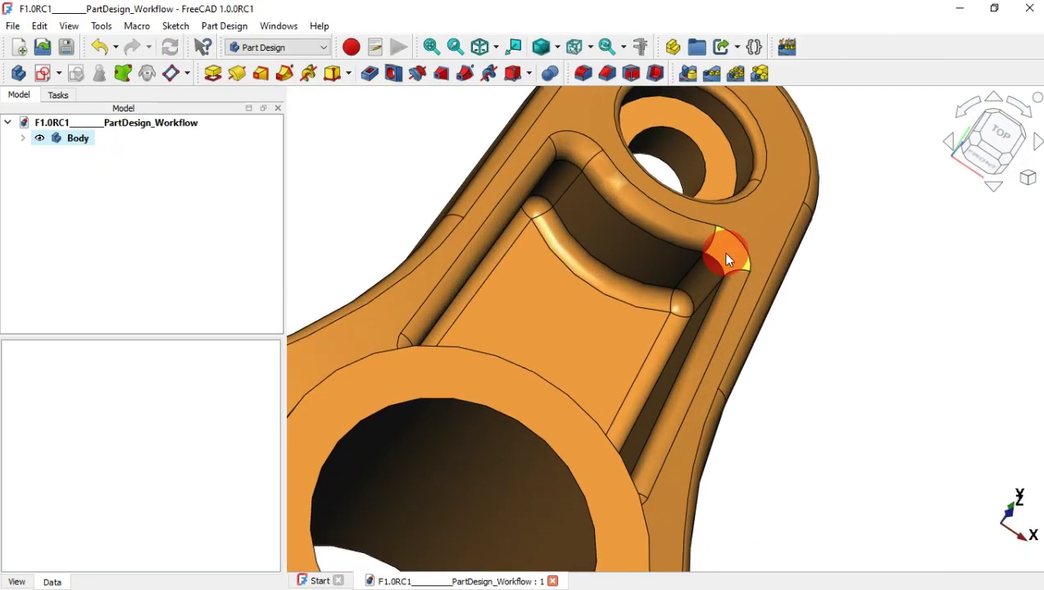
middle_click_drag(721, 262, 671, 163)
scroll(671, 163, "down", 5)
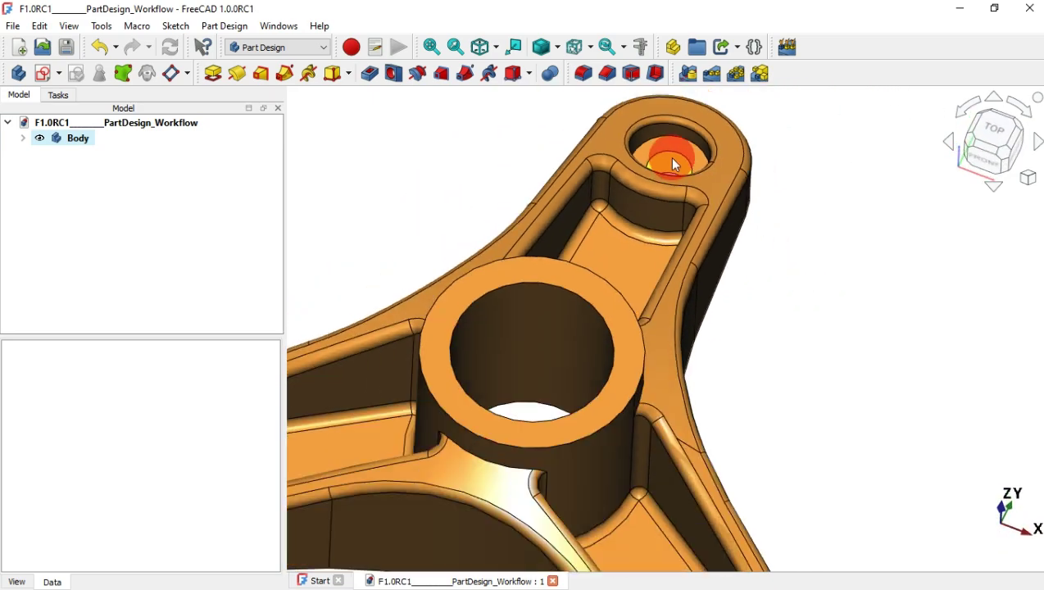
scroll(546, 330, "up", 3)
middle_click_drag(547, 329, 513, 298)
scroll(511, 295, "down", 5)
scroll(470, 359, "up", 4)
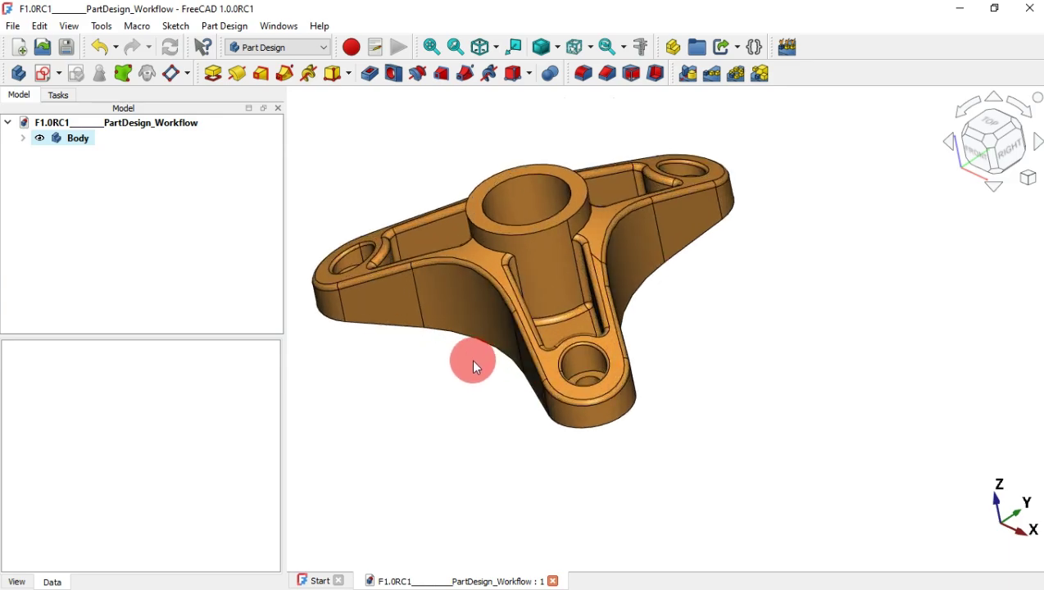
middle_click_drag(480, 361, 692, 401)
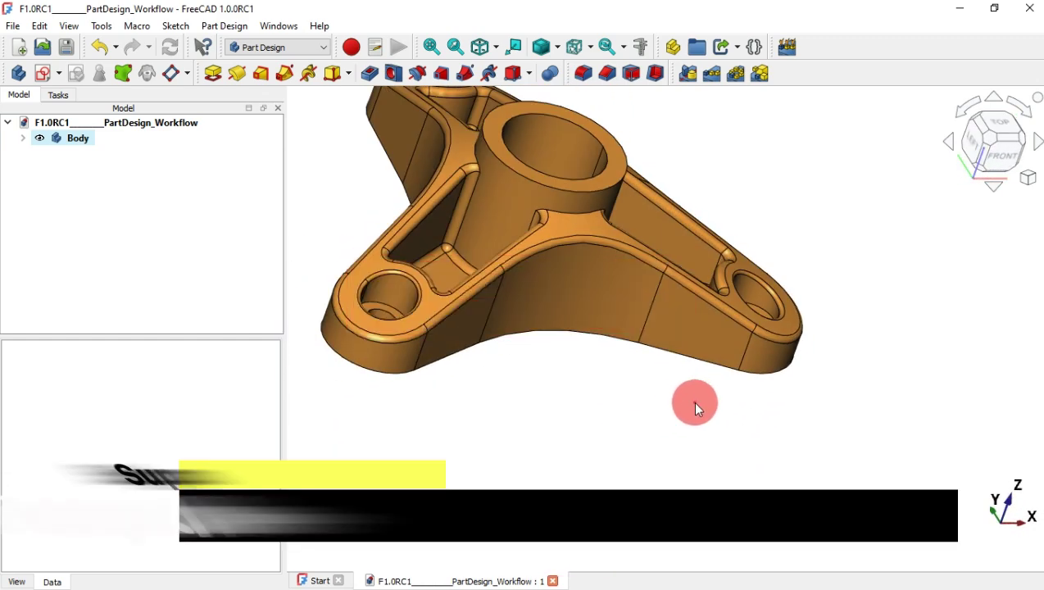
key("0")
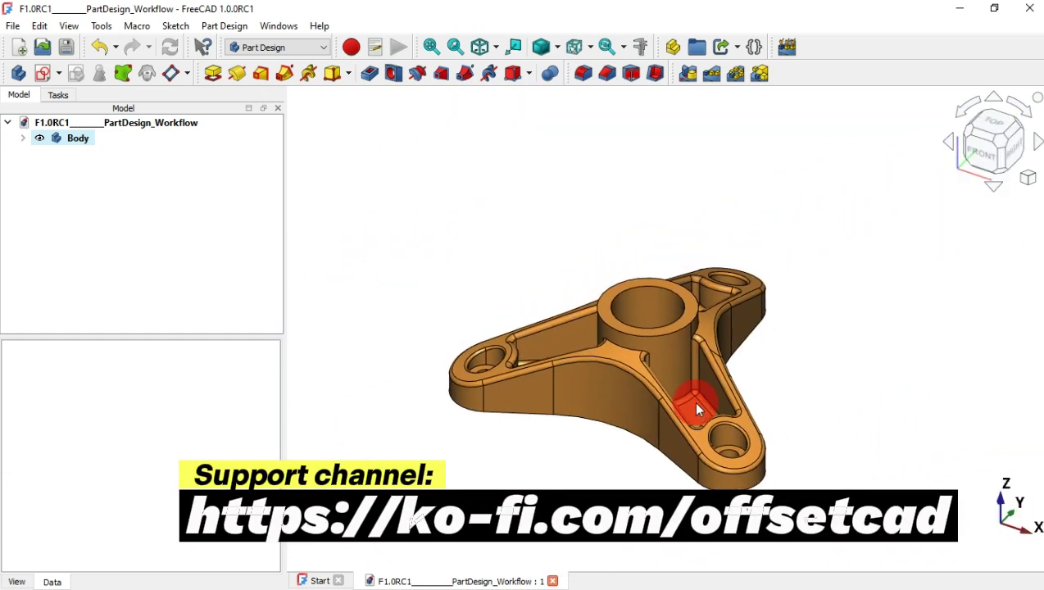
key("1")
key("2")
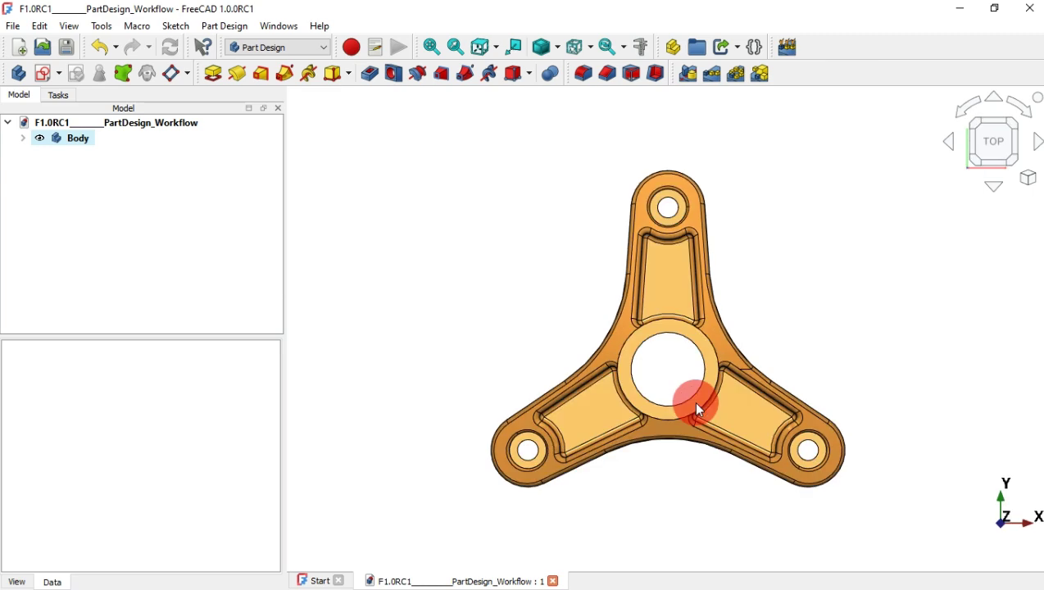
key("3")
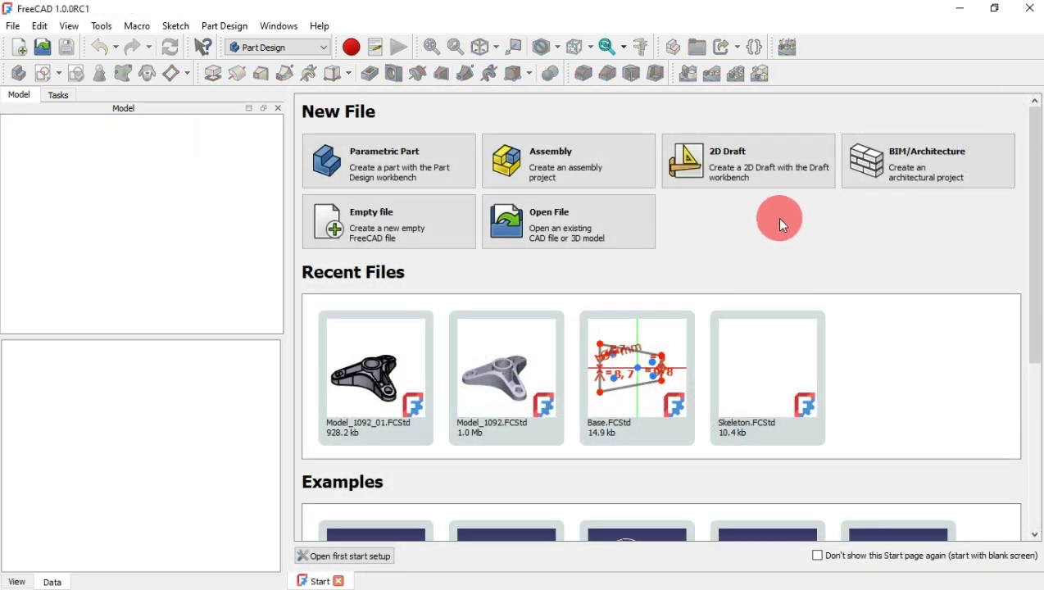
Step: Create a new empty file and save it as F1.0RC1________PartDesign_Workflow.FCStd, replacing the existing file
left_click(407, 233)
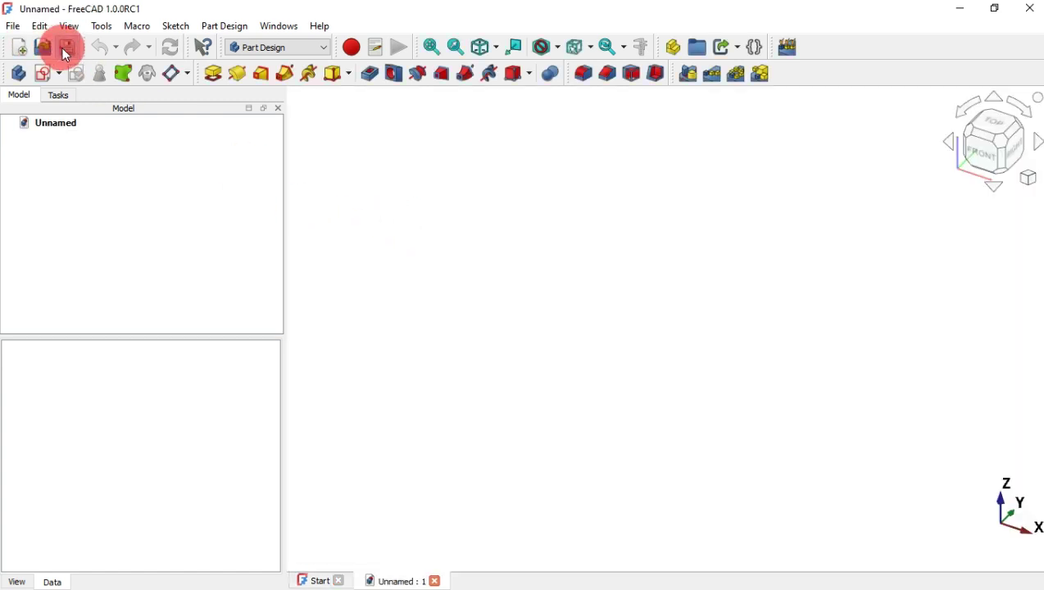
left_click(66, 49)
left_click(304, 155)
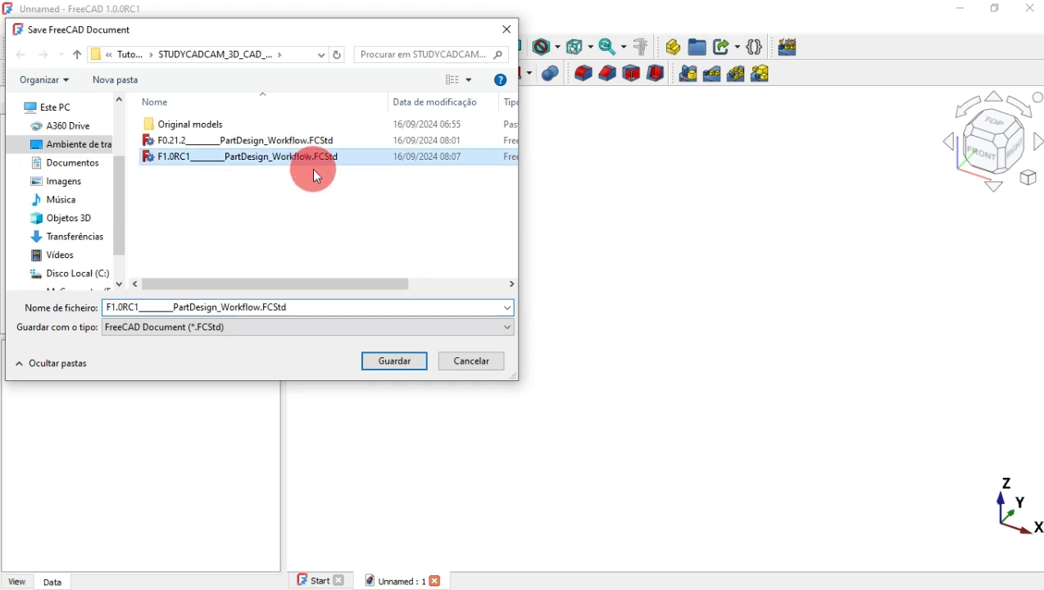
left_click(397, 361)
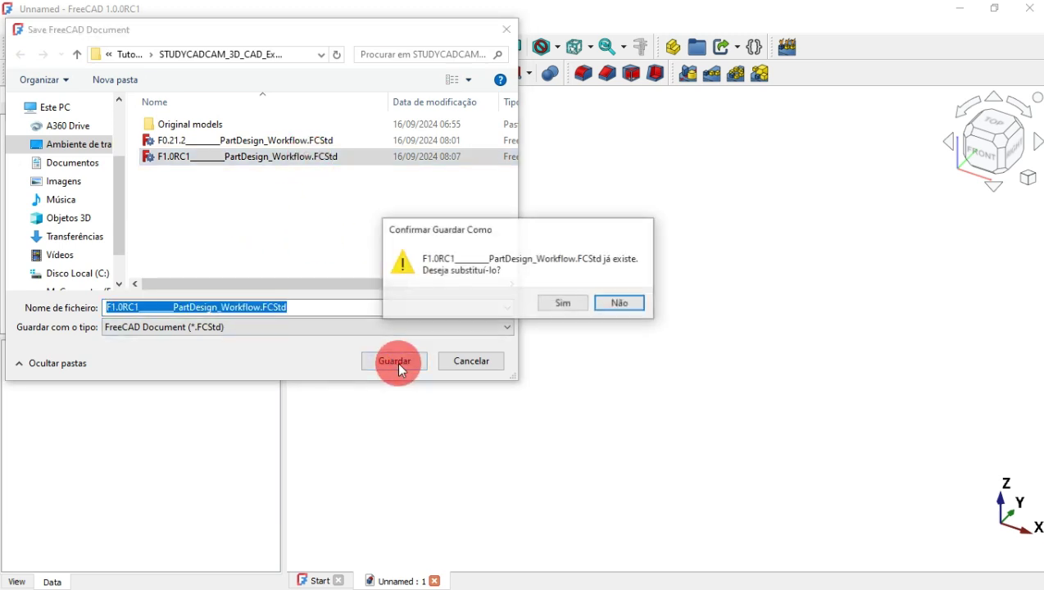
left_click(562, 305)
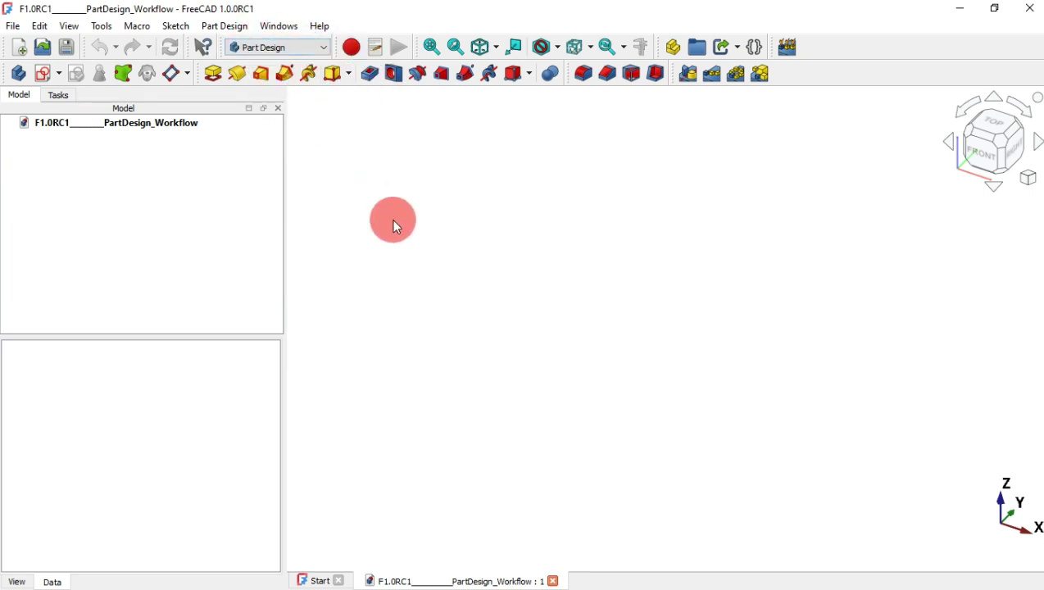
Step: Switch to the 3D exercise 1092 drawing to review its views and dimensions, and return to FreeCAD
key("alt+Tab")
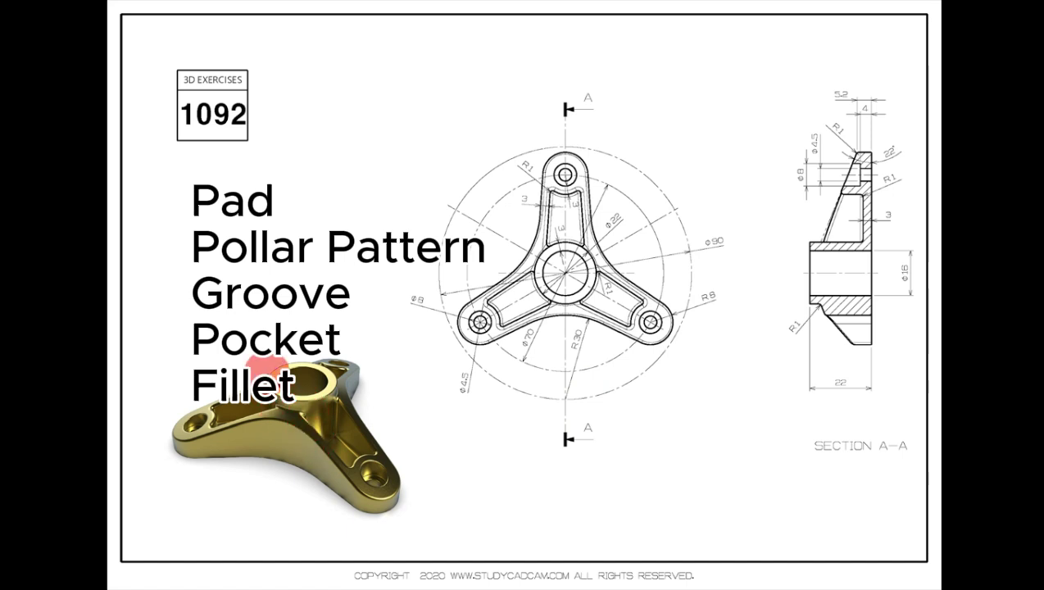
key("alt+Tab")
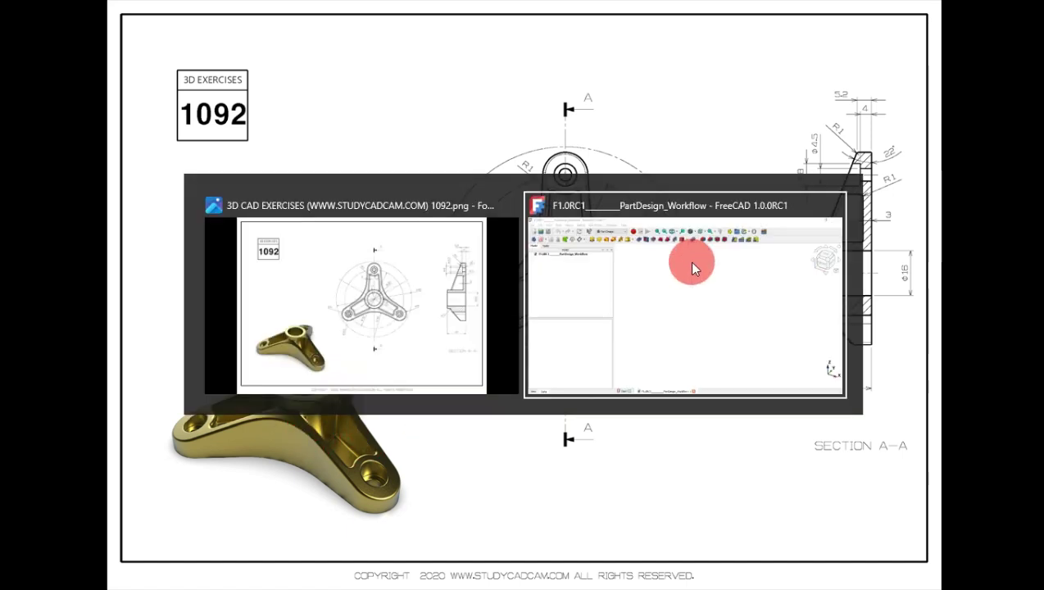
left_click(690, 266)
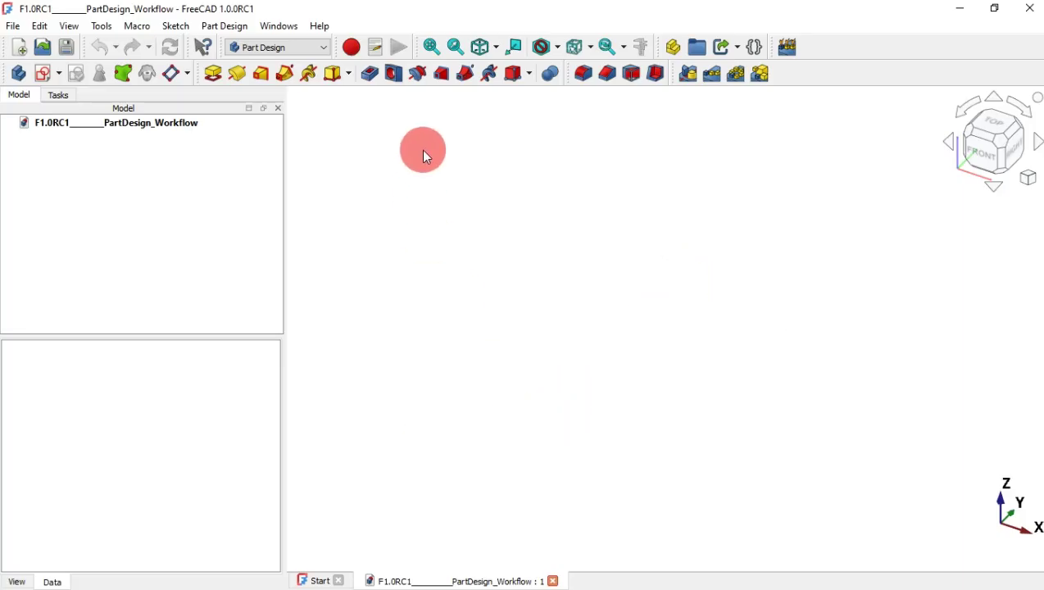
Step: Create a new body and start a sketch on its XY-plane
left_click(18, 73)
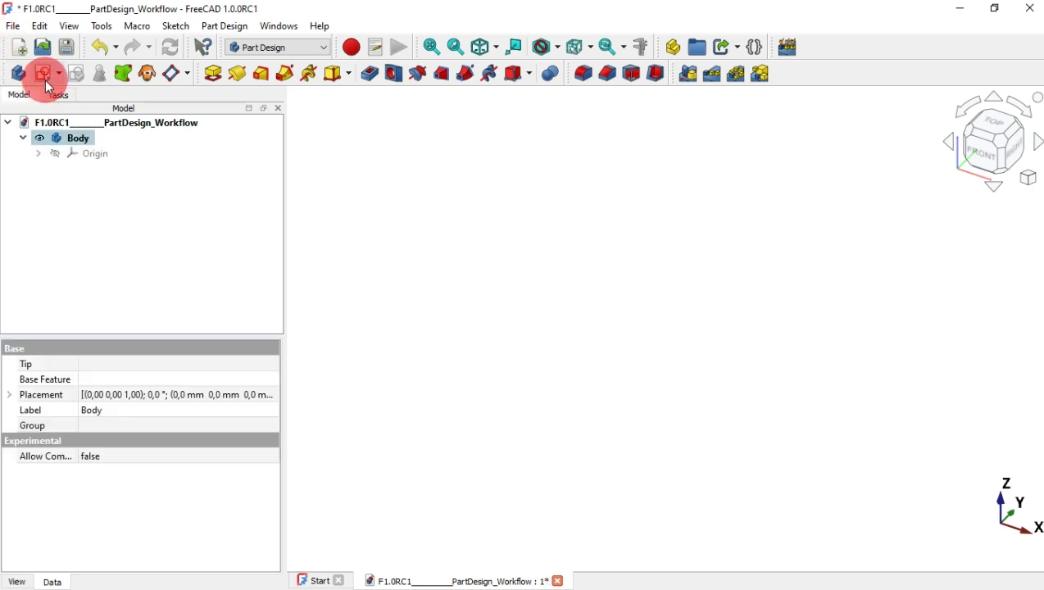
left_click(43, 73)
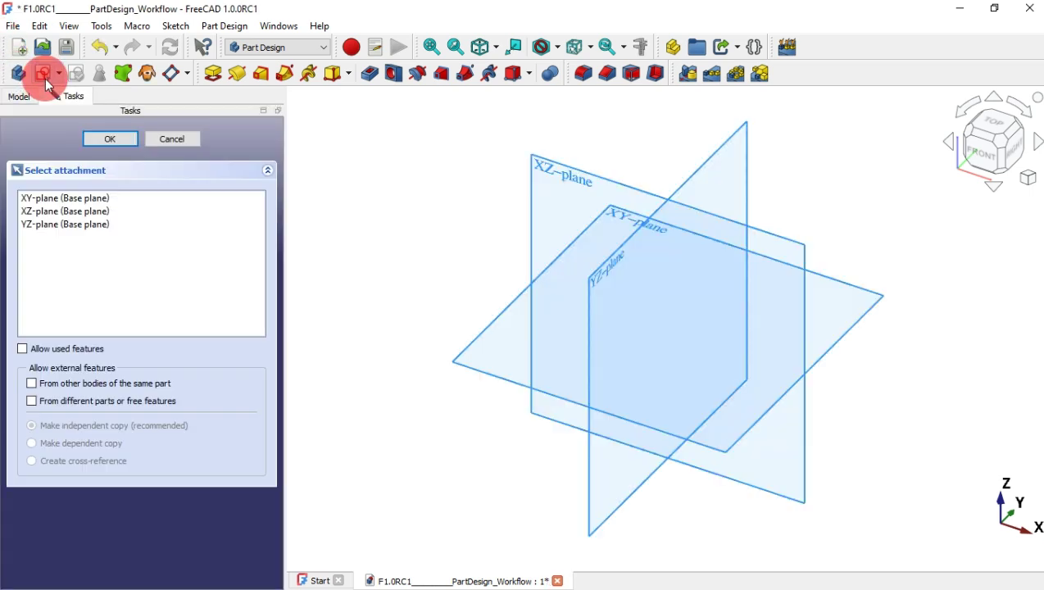
left_click(609, 211)
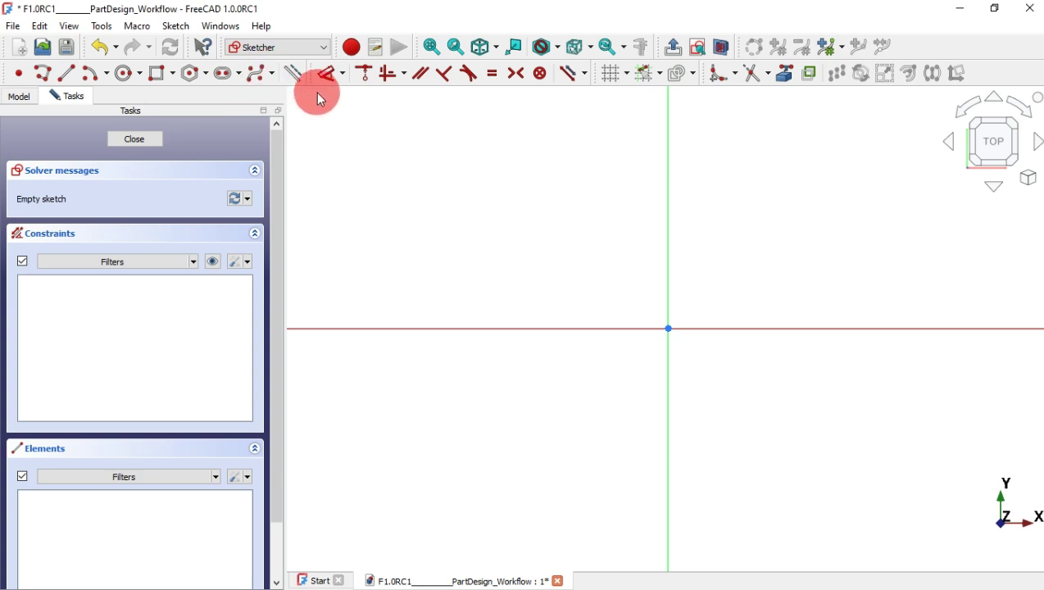
Step: Look through the sketch tool variants for dimensions, horizontal/vertical and toggled constraints, fillet/chamfer, and trimming edges
left_click(343, 74)
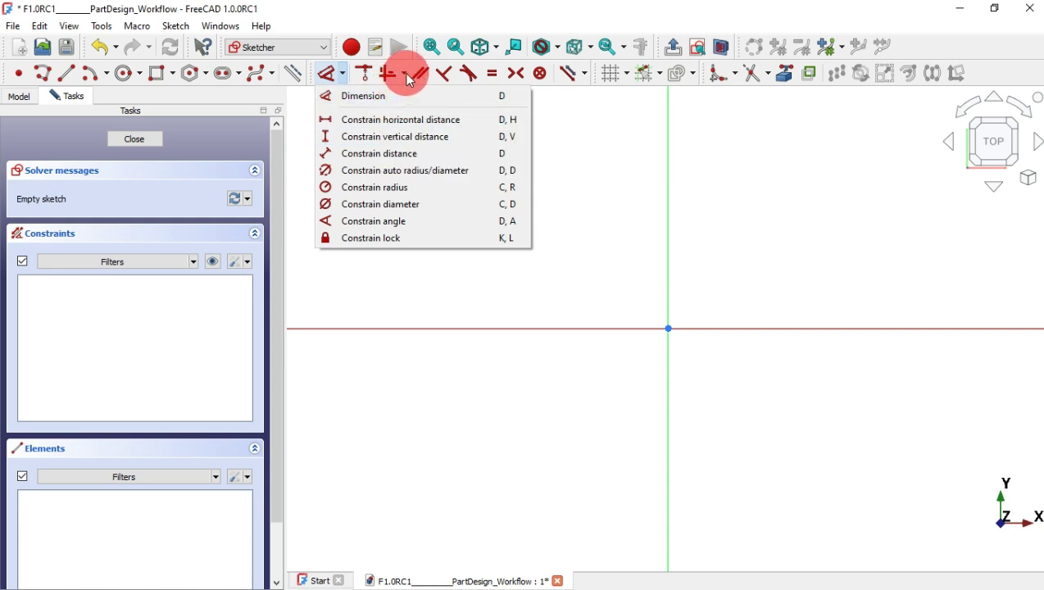
left_click(407, 74)
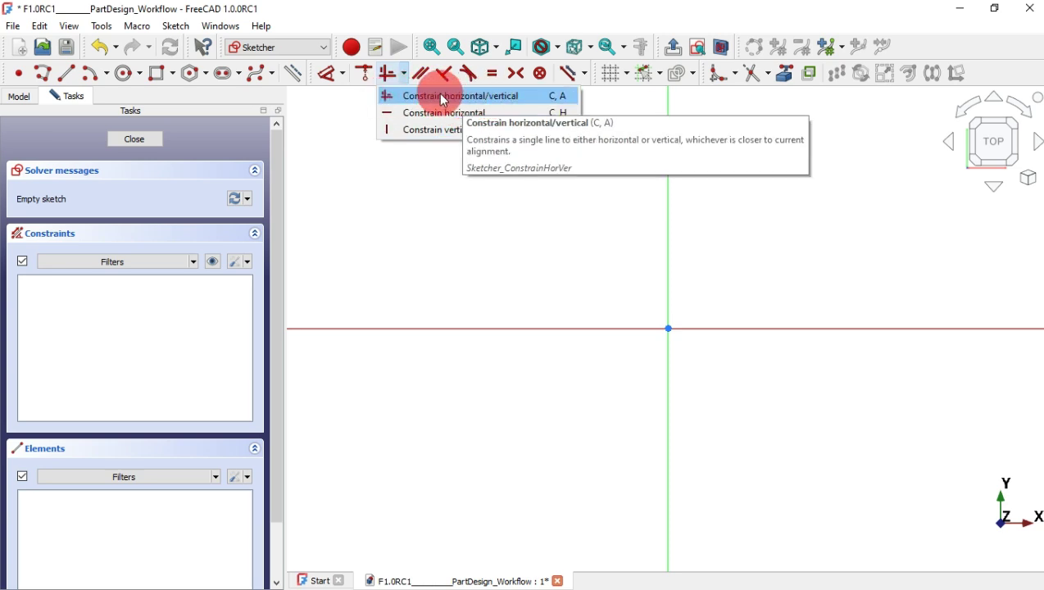
left_click(439, 174)
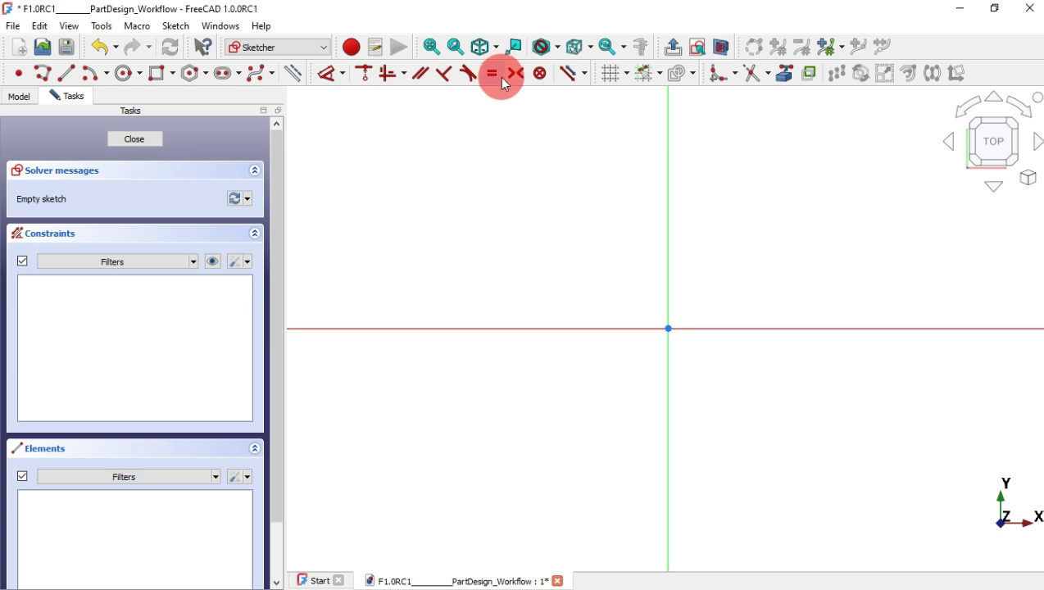
left_click(585, 76)
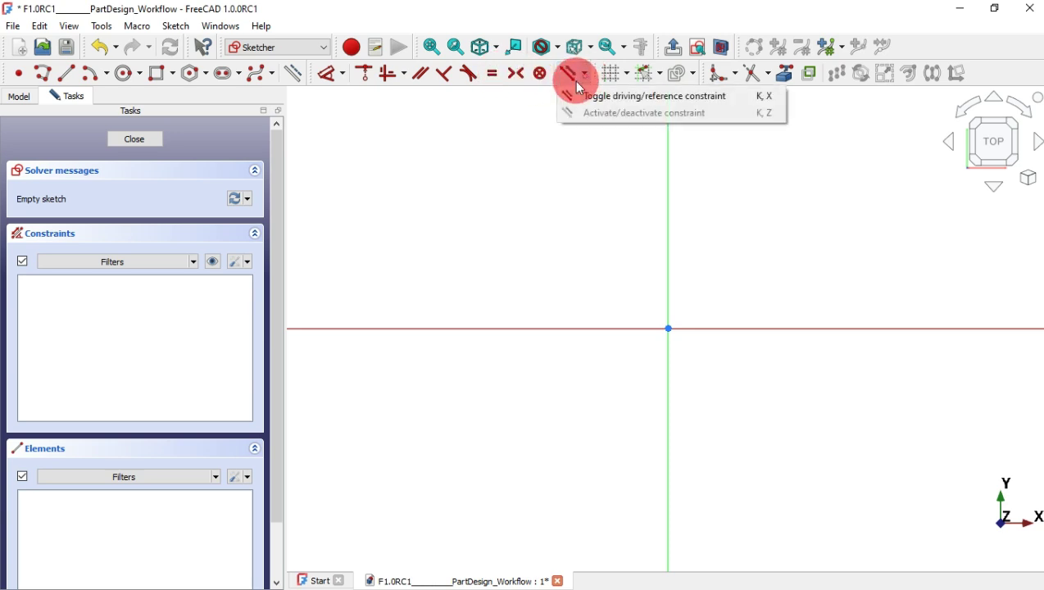
left_click(562, 164)
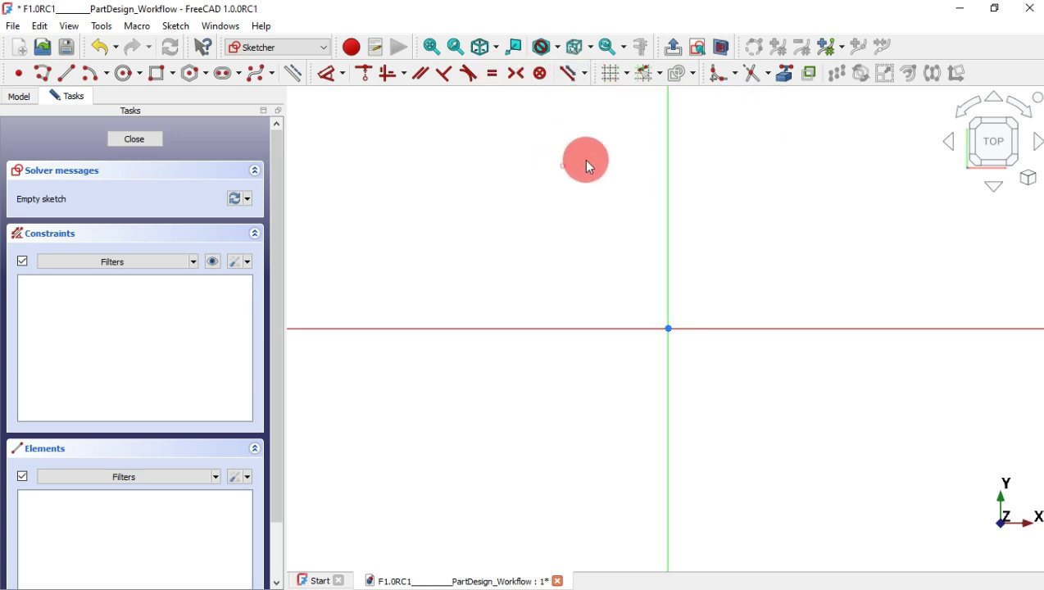
left_click(732, 75)
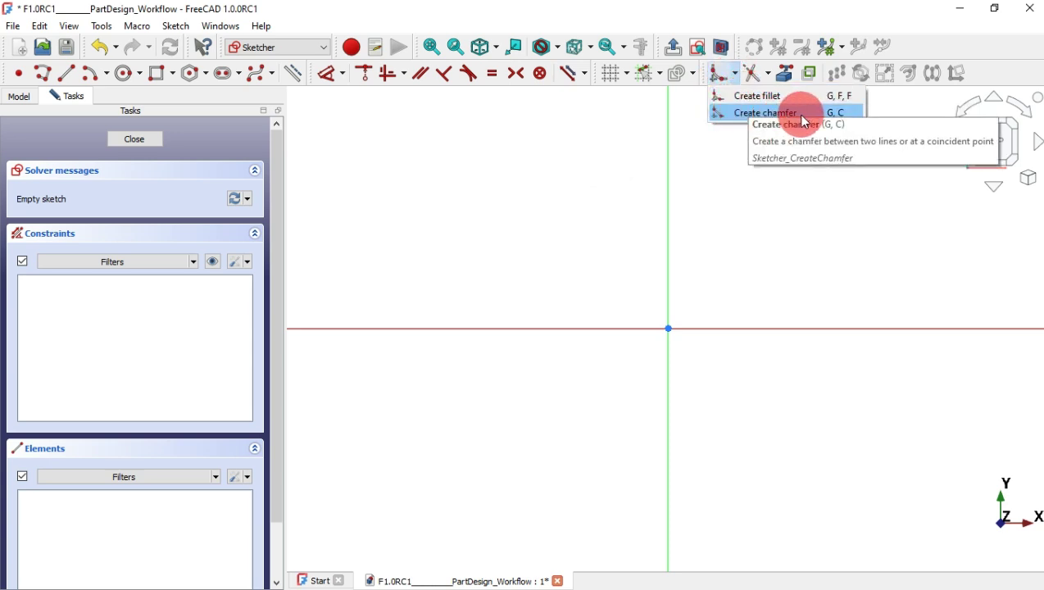
left_click(738, 153)
left_click(768, 75)
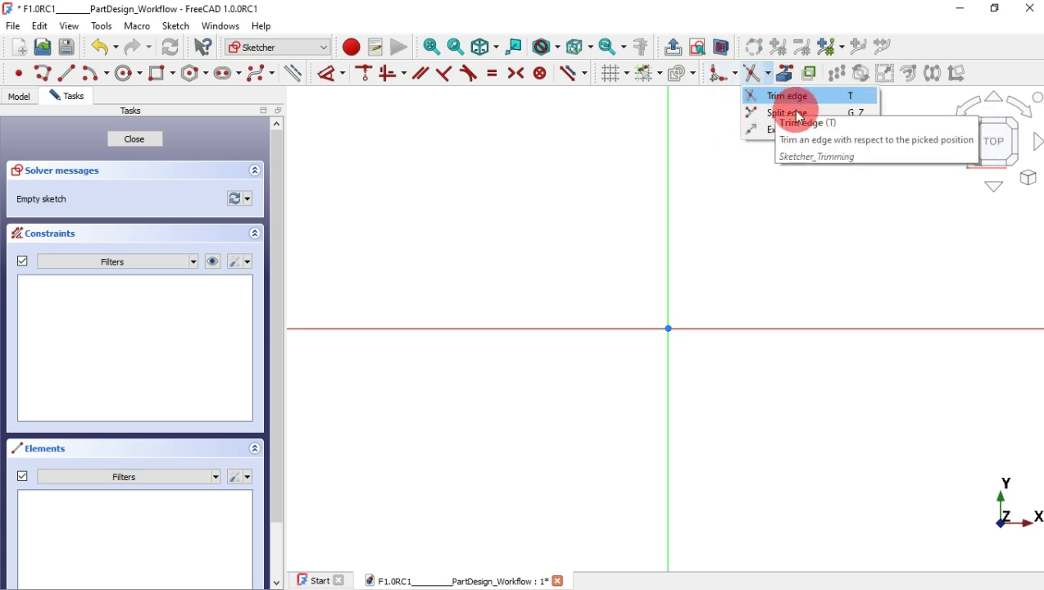
left_click(757, 168)
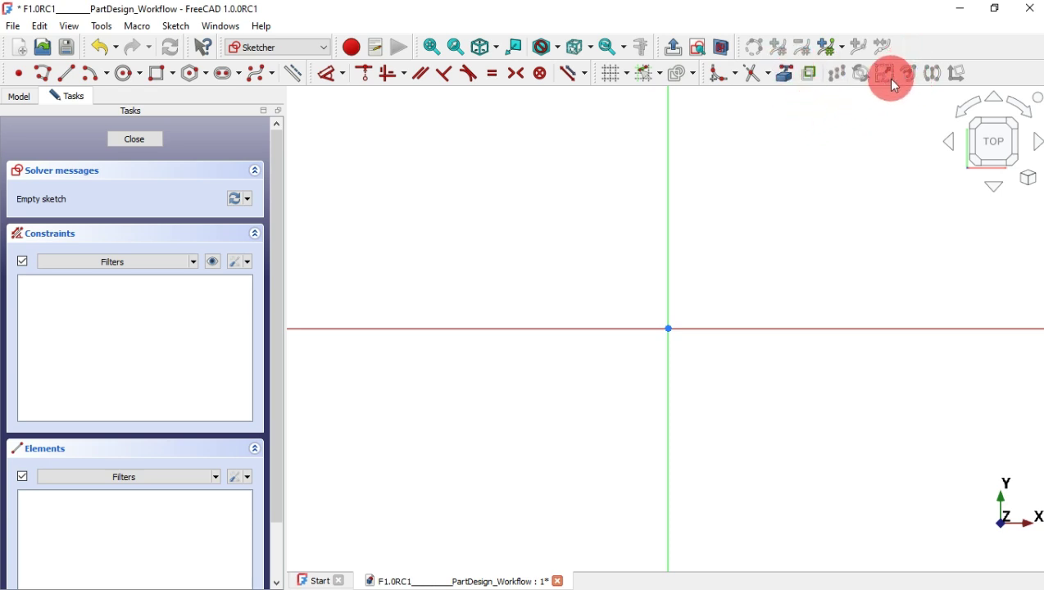
left_click(962, 76)
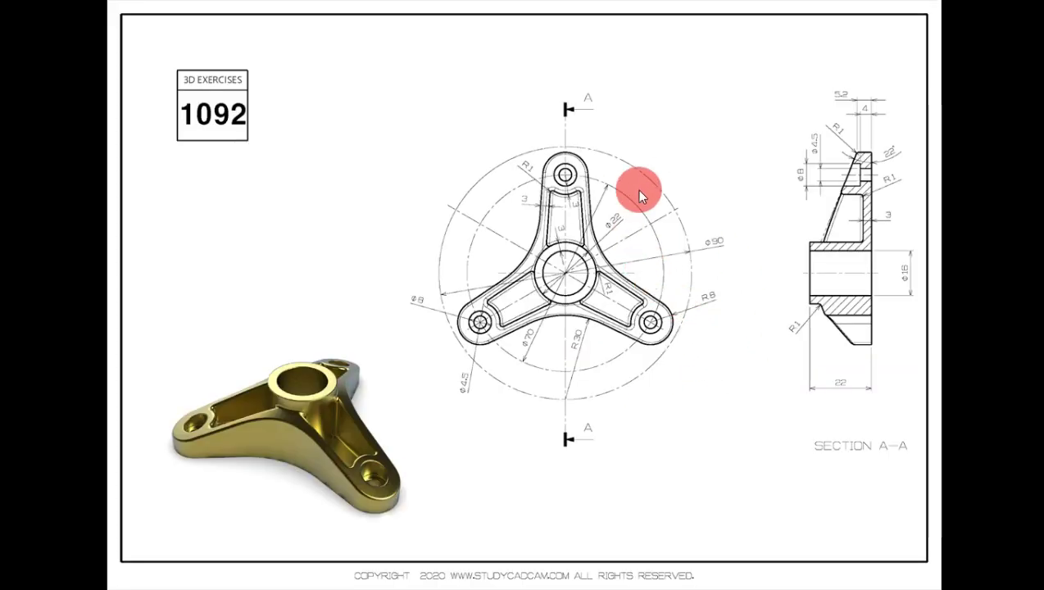
Step: Draw a construction circle 70 mm in diameter centred on the sketch origin
scroll(636, 190, "up", 3)
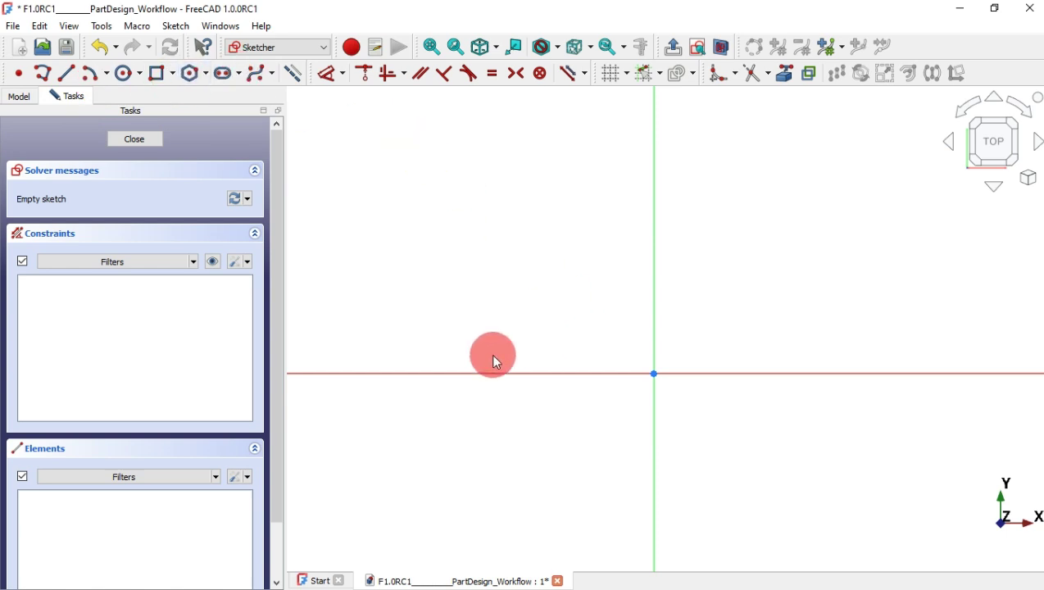
scroll(474, 351, "down", 5)
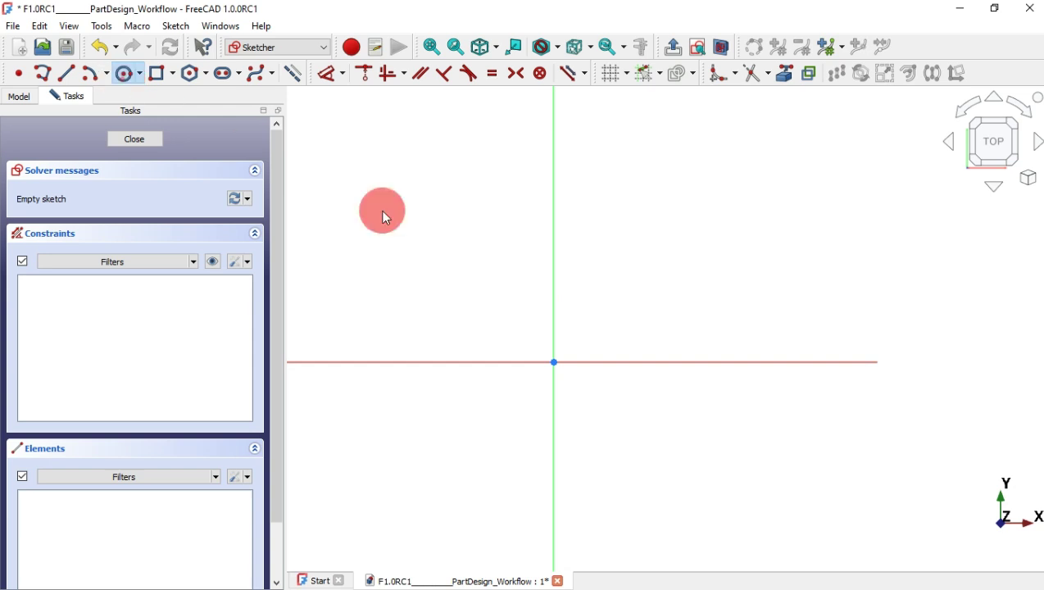
left_click(555, 362)
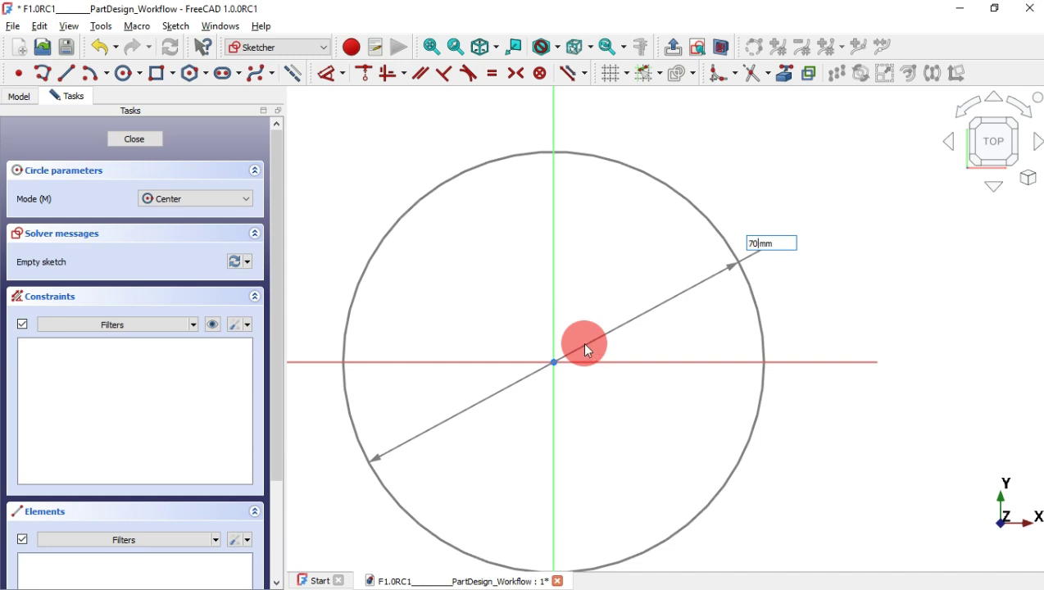
key("Return")
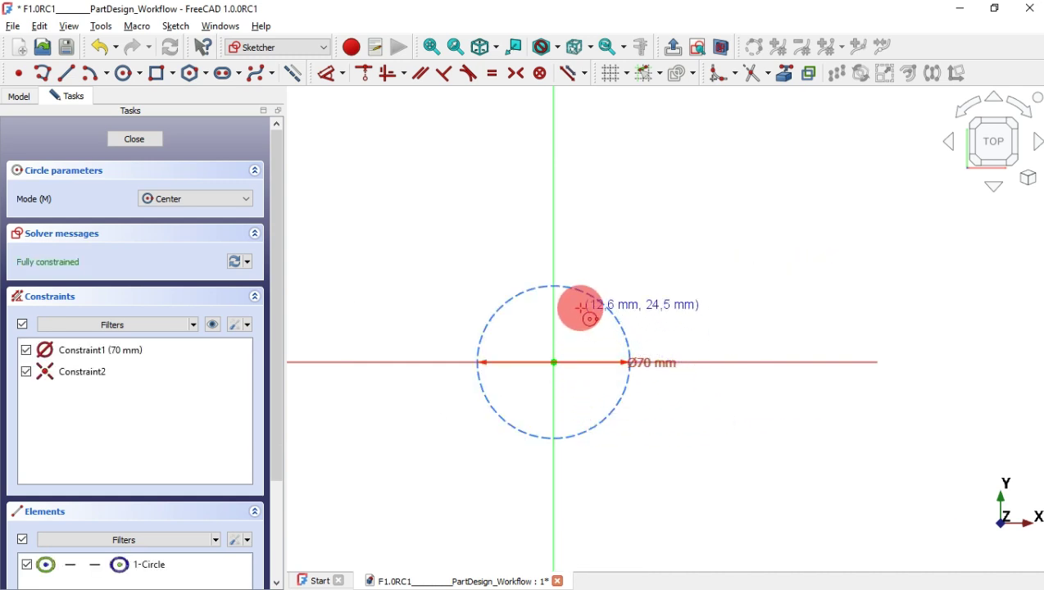
Step: Add a concentric construction circle 90 mm in diameter at the origin and finish the circle command
left_click(554, 363)
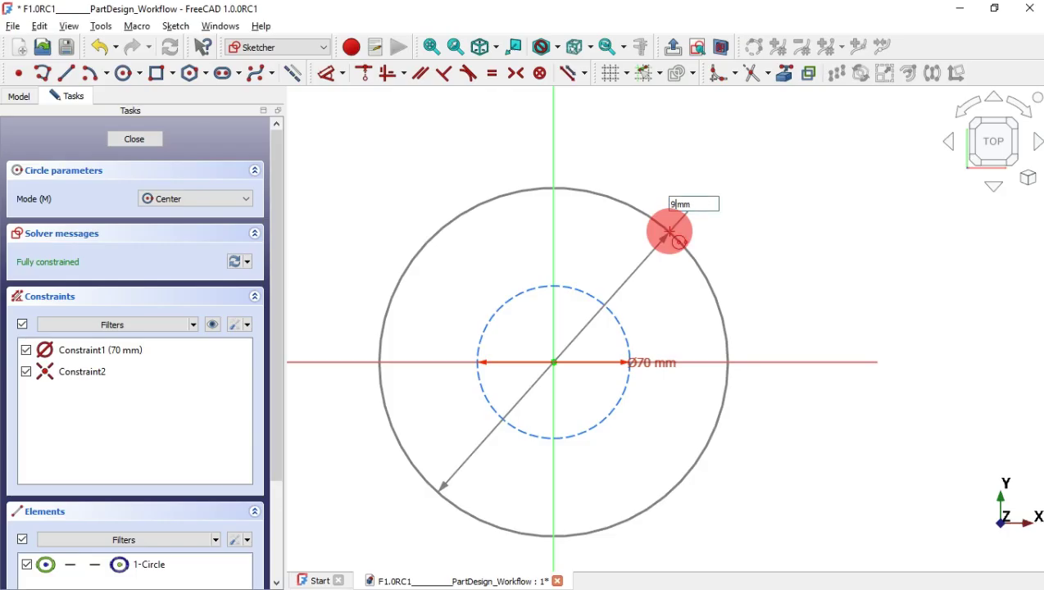
type("90")
key("Return")
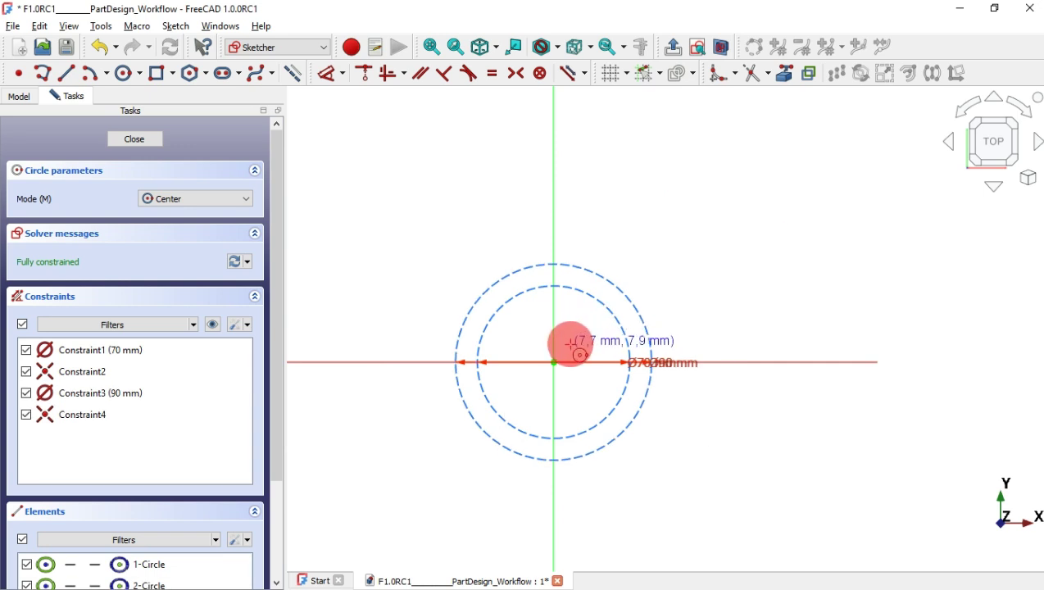
scroll(577, 338, "up", 3)
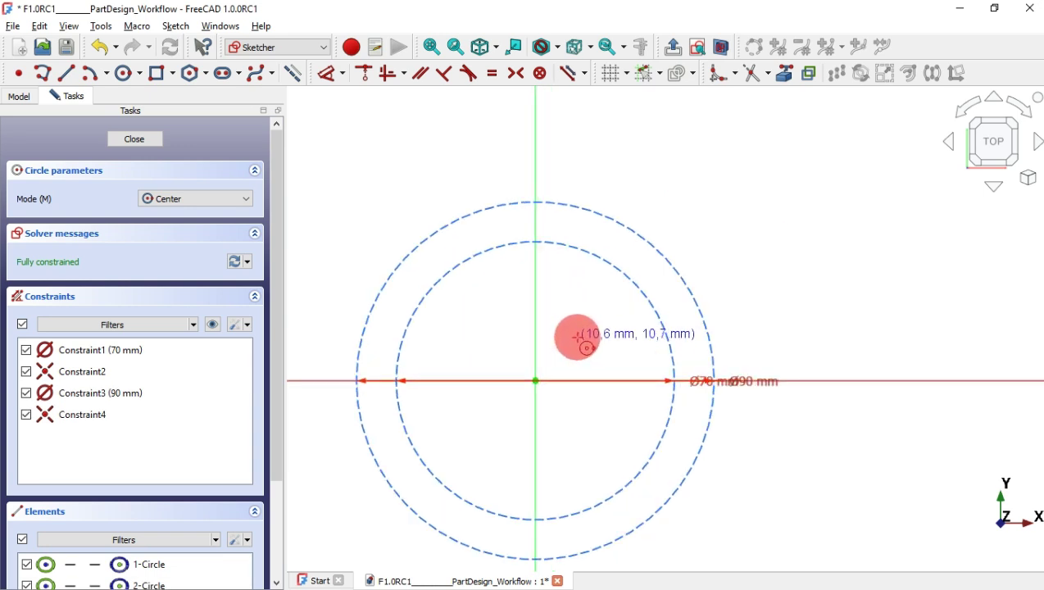
right_click(577, 338)
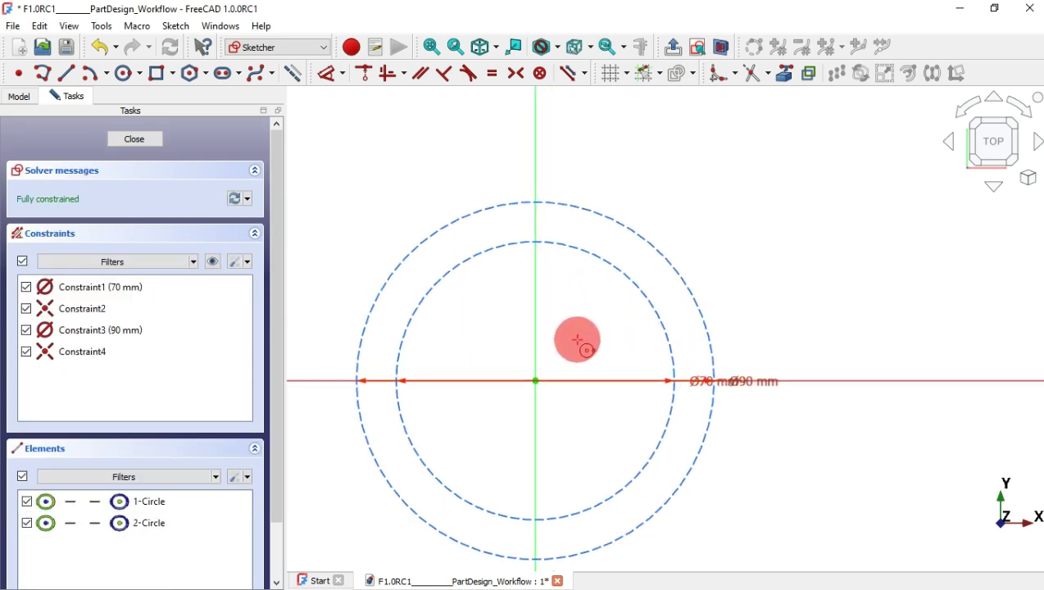
Step: Hide all sketch constraints and check the arm layout in the reference drawing
left_click(211, 261)
key("alt+Tab")
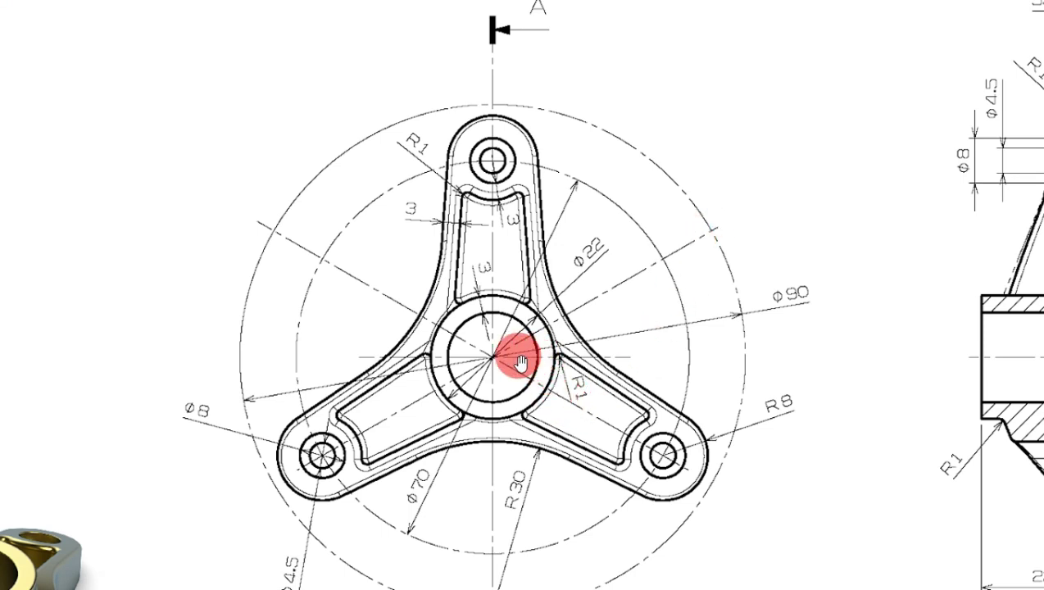
key("alt+Tab")
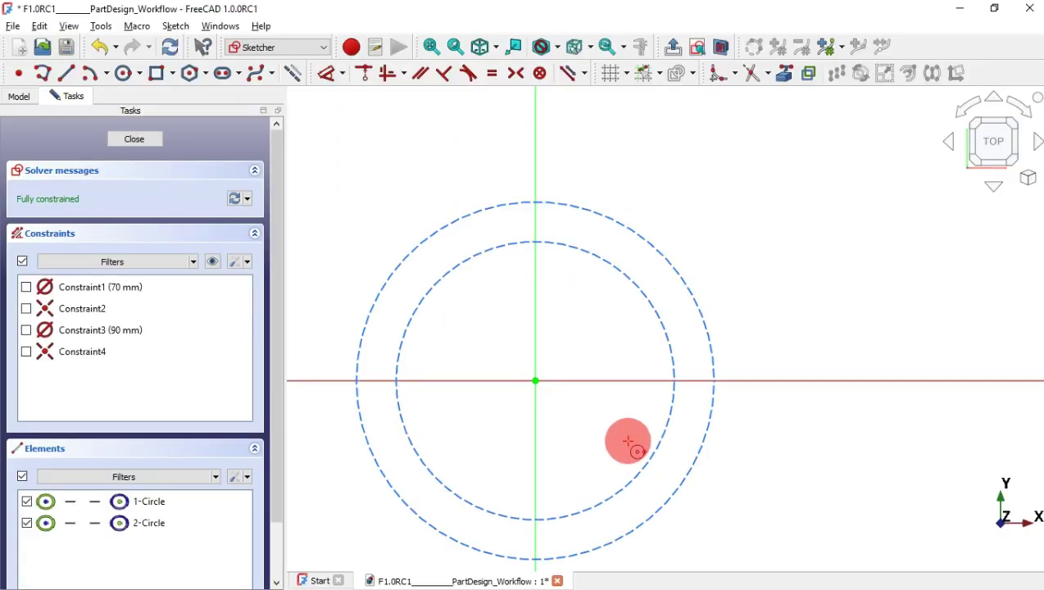
Step: Draw two construction lines from the origin to the 90 mm circle, one above and one below the horizontal axis
left_click(71, 78)
left_click(537, 379)
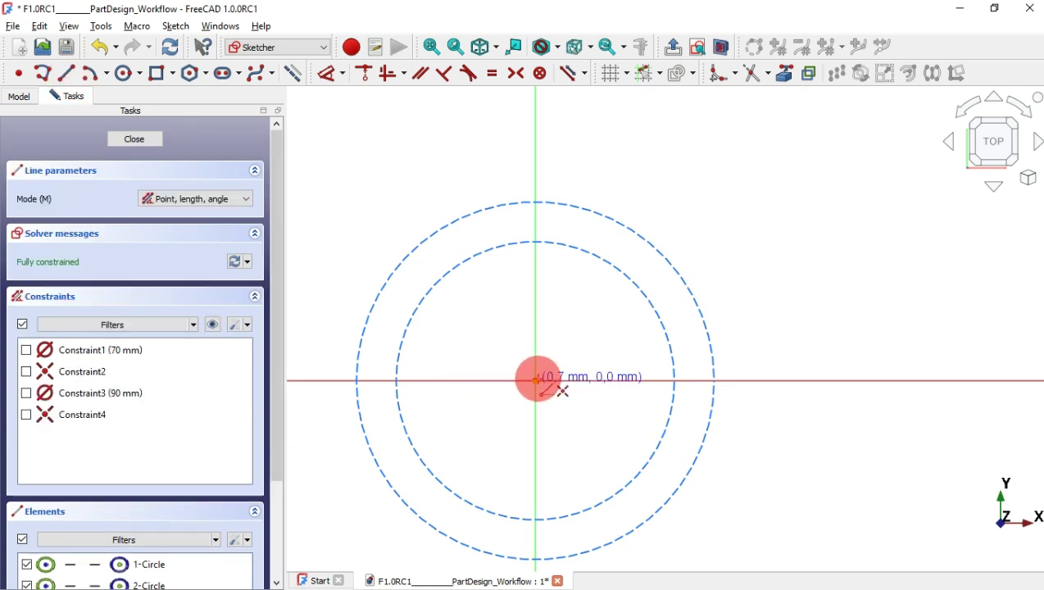
left_click(676, 271)
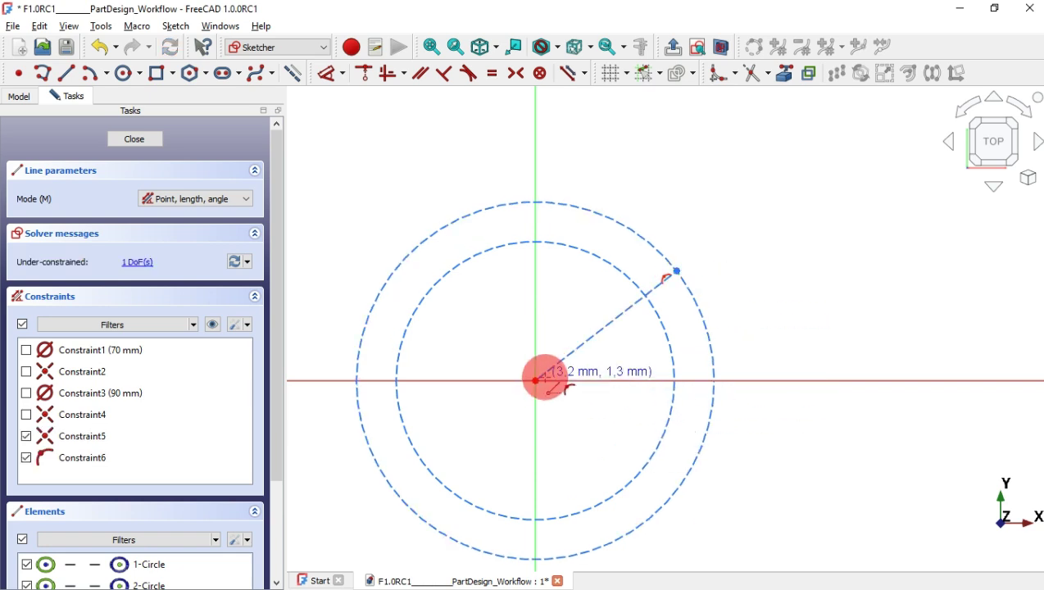
mouse_move(537, 379)
left_mouse_down()
mouse_move(676, 500)
mouse_move(673, 493)
left_mouse_up()
left_click(674, 494)
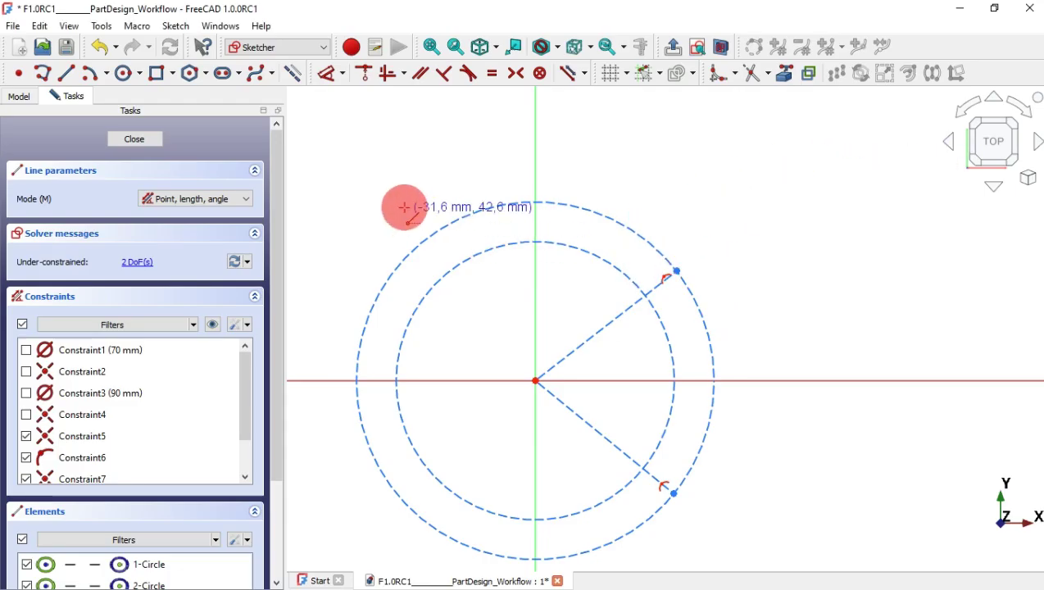
Step: Constrain the angle between the vertical axis and the lower construction line to 360/3 degrees
left_click(342, 74)
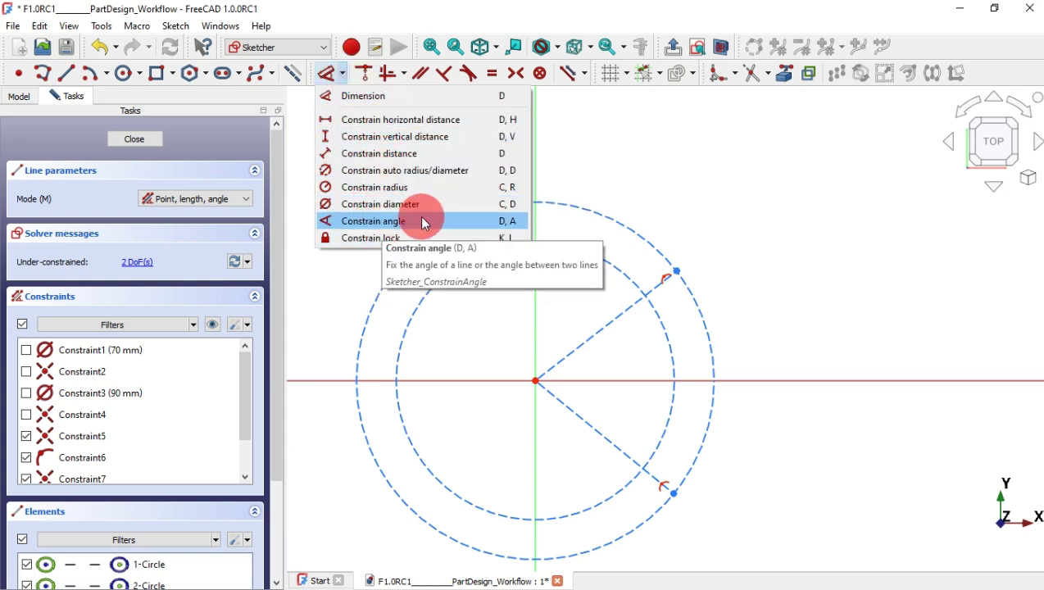
left_click(420, 220)
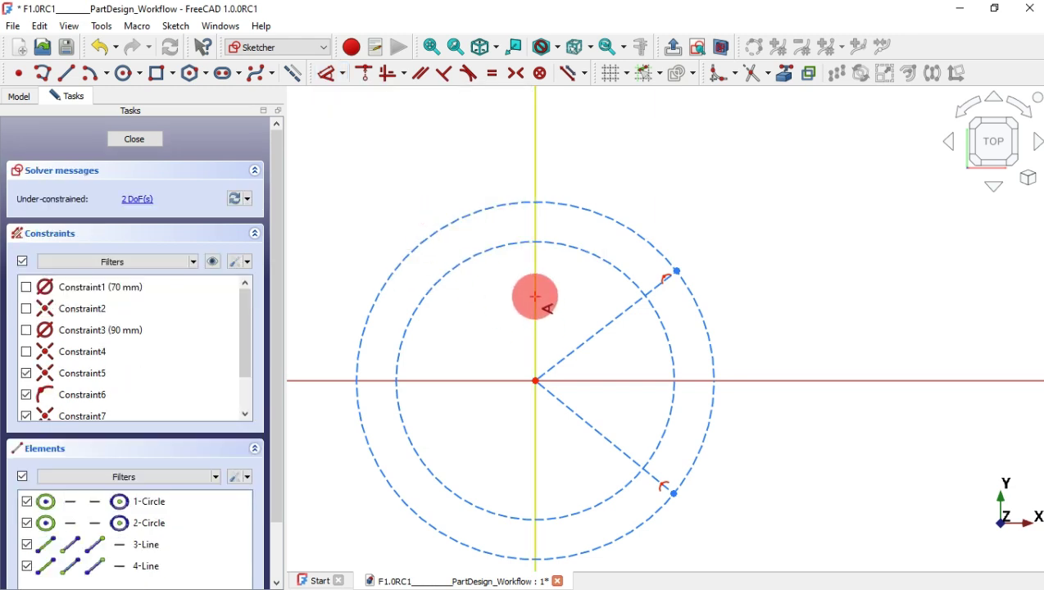
left_click(612, 443)
left_click(653, 381)
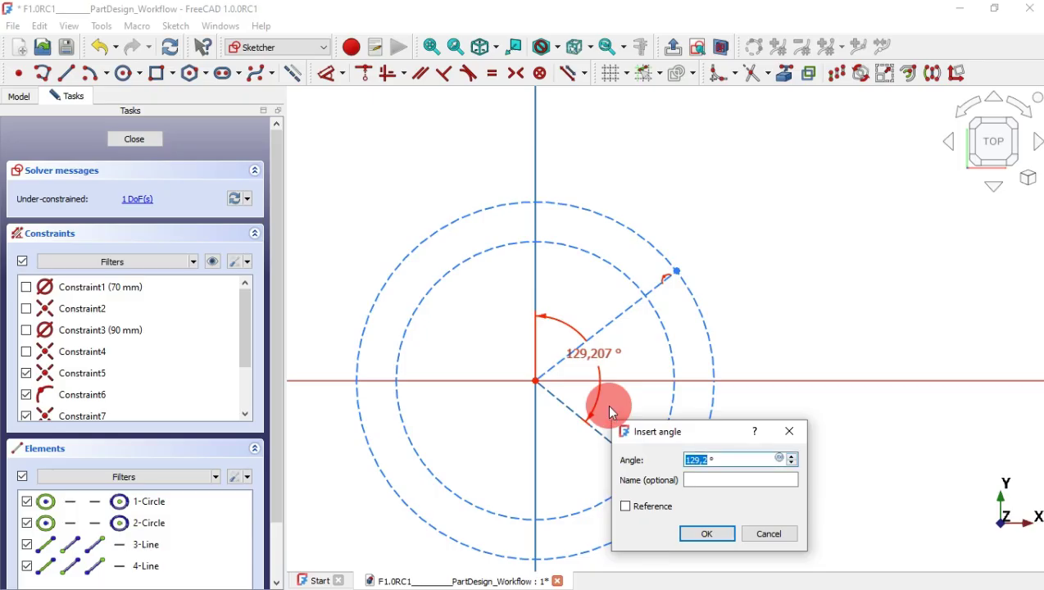
type("45")
key("BackSpace")
key("BackSpace")
type("360/3")
key("Return")
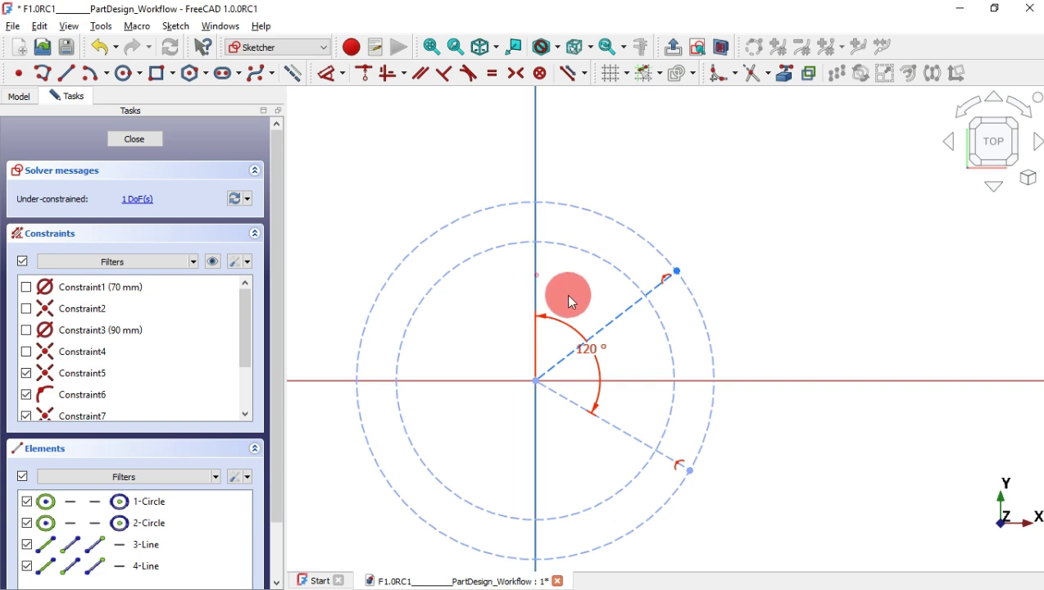
Step: Constrain the upper construction line at 60° to the vertical axis and hide all constraints again
left_click(616, 320)
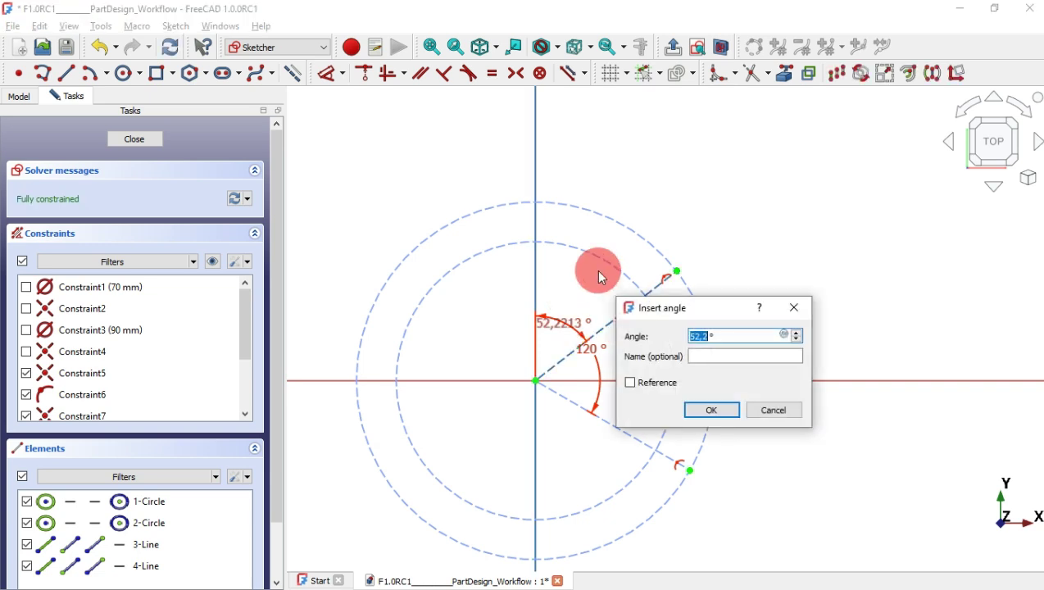
key("Return")
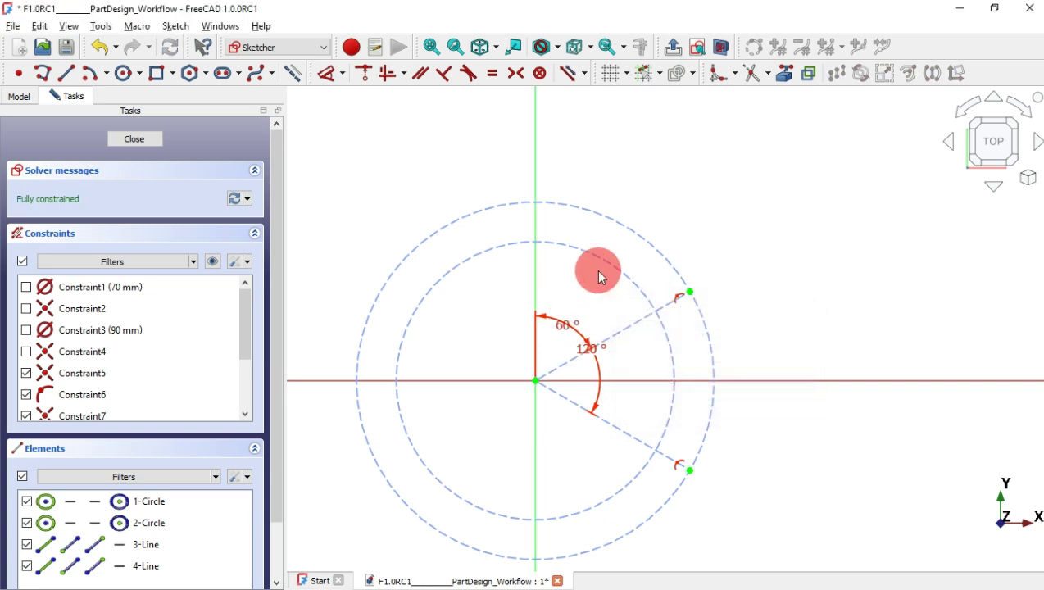
left_click(212, 260)
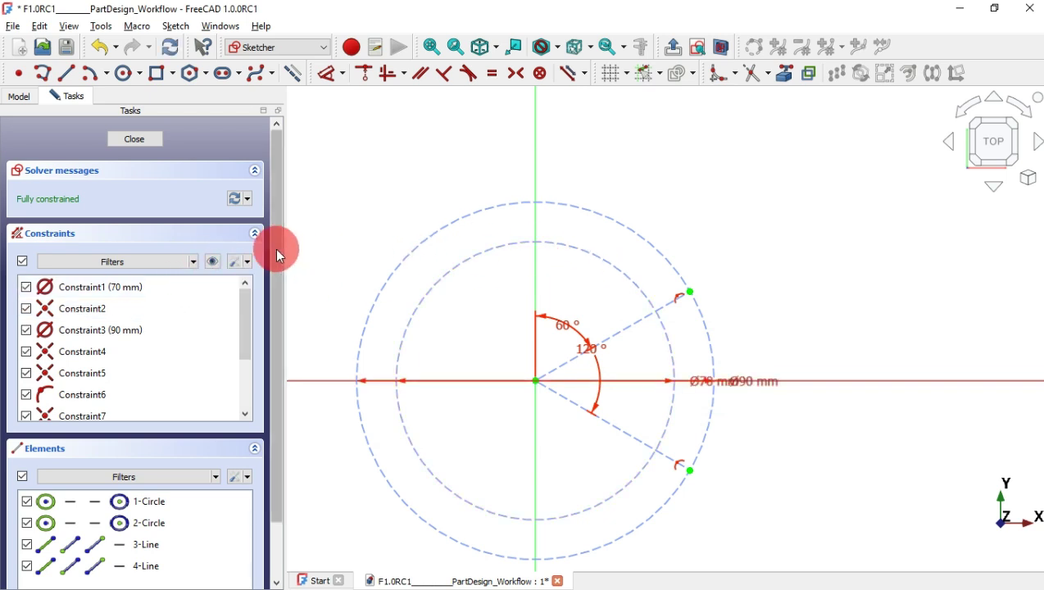
left_click(212, 261)
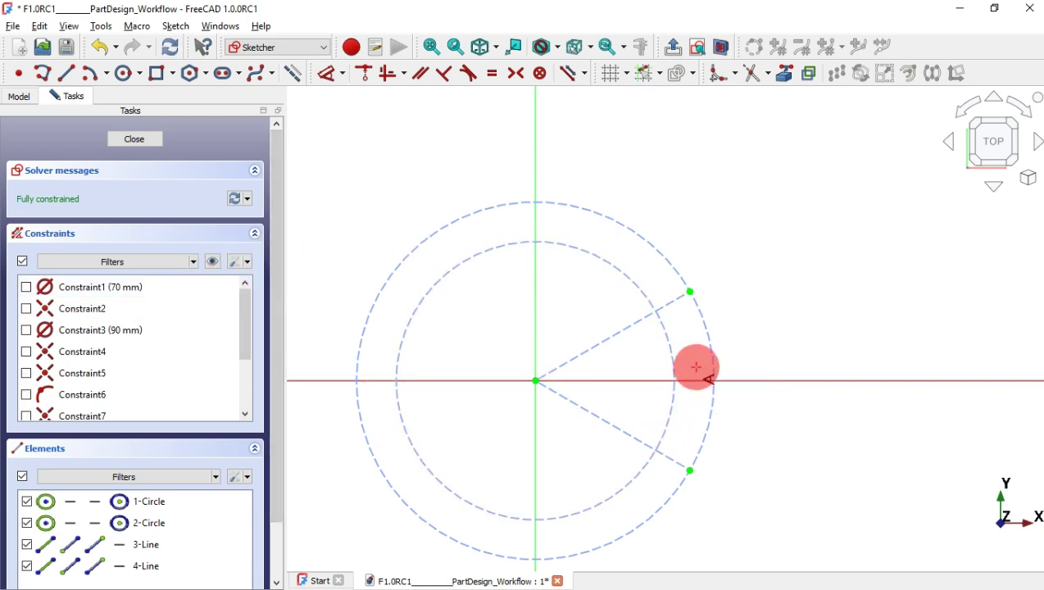
Step: Draw an arc of about 8.5 mm radius centred on the 70 mm circle beside the vertical axis, with a line running down from its end
middle_click_drag(697, 367, 757, 344)
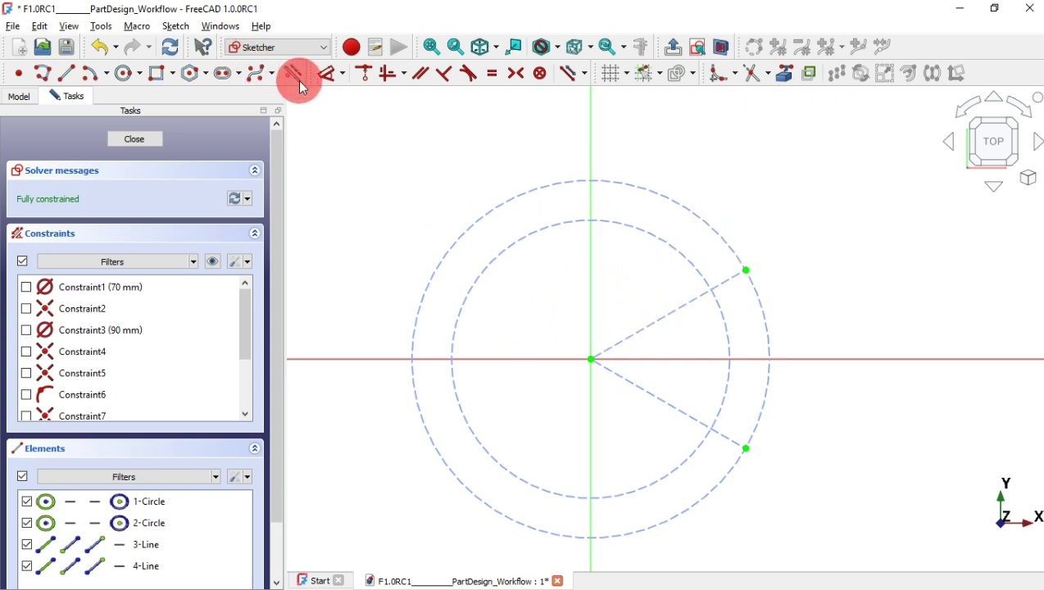
left_click(93, 76)
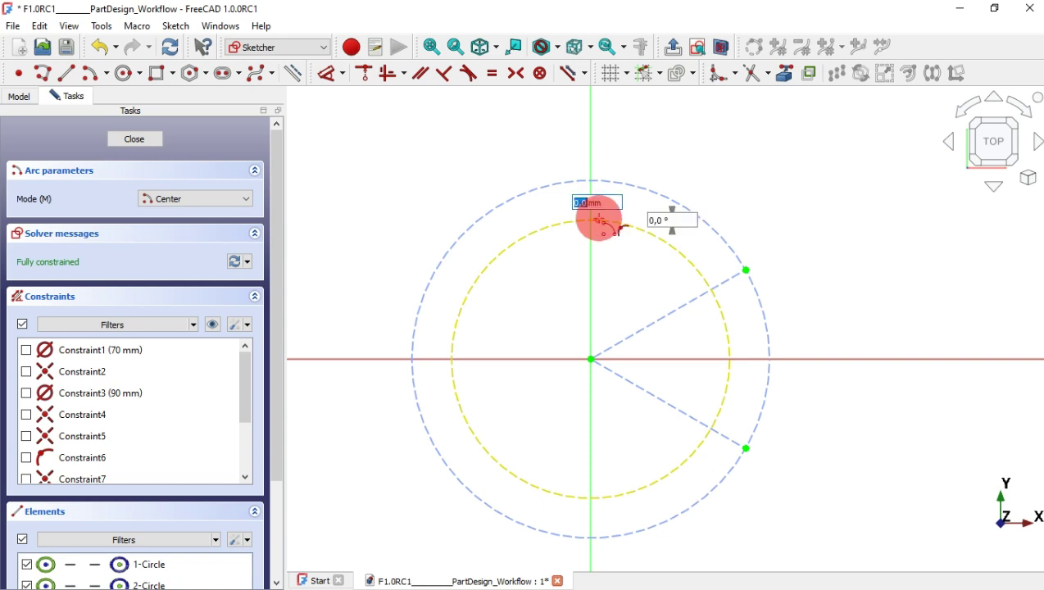
left_click(599, 184)
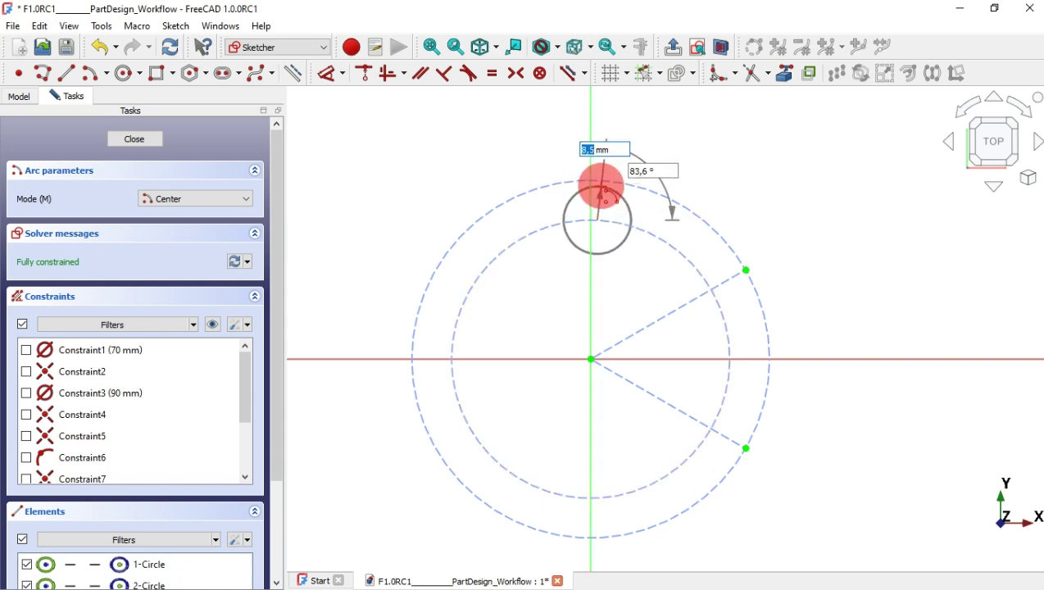
left_click(641, 212)
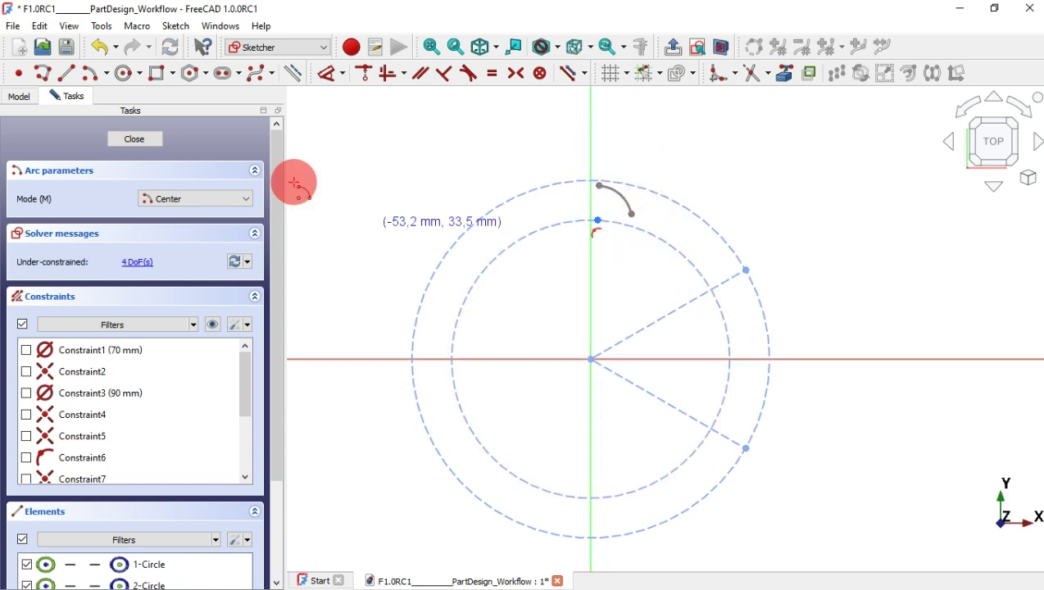
left_click(66, 72)
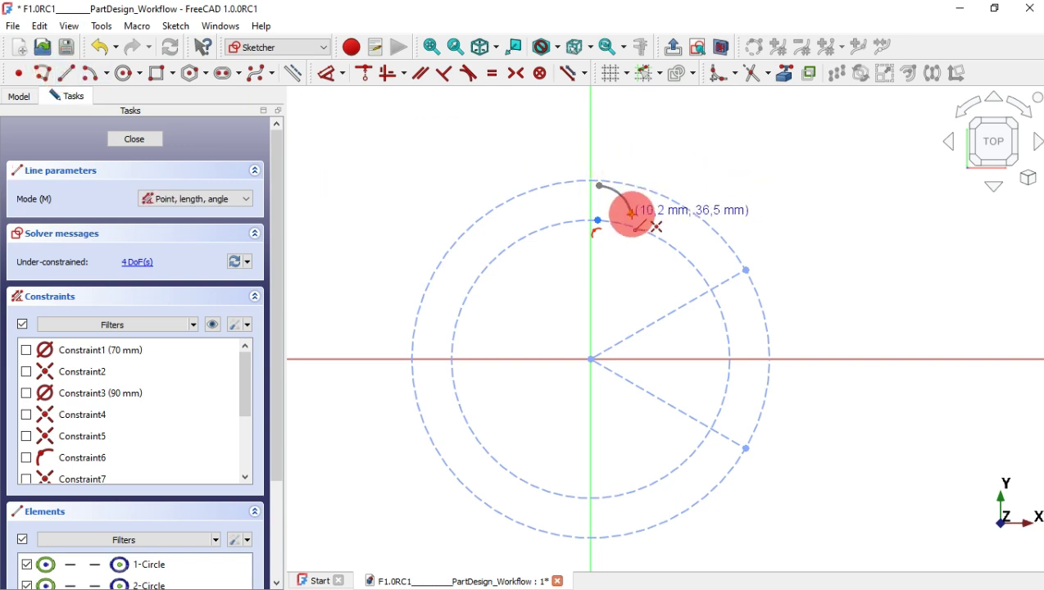
left_click(632, 214)
left_click(627, 275)
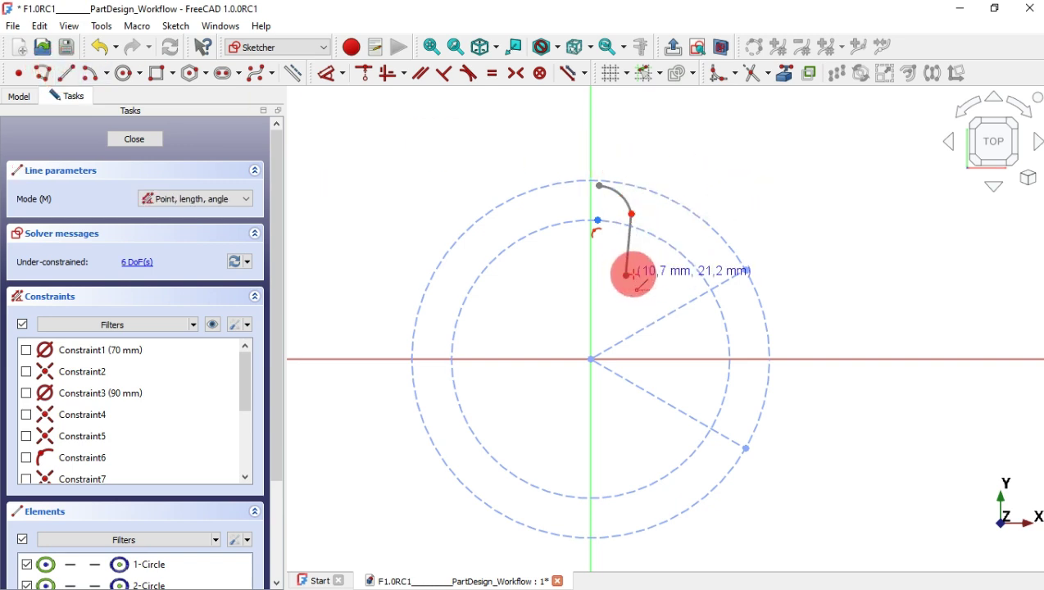
Step: Continue the profile with an arc centred on the upper construction line's outer end, followed by a line sloping down towards the lower arm
left_click(83, 74)
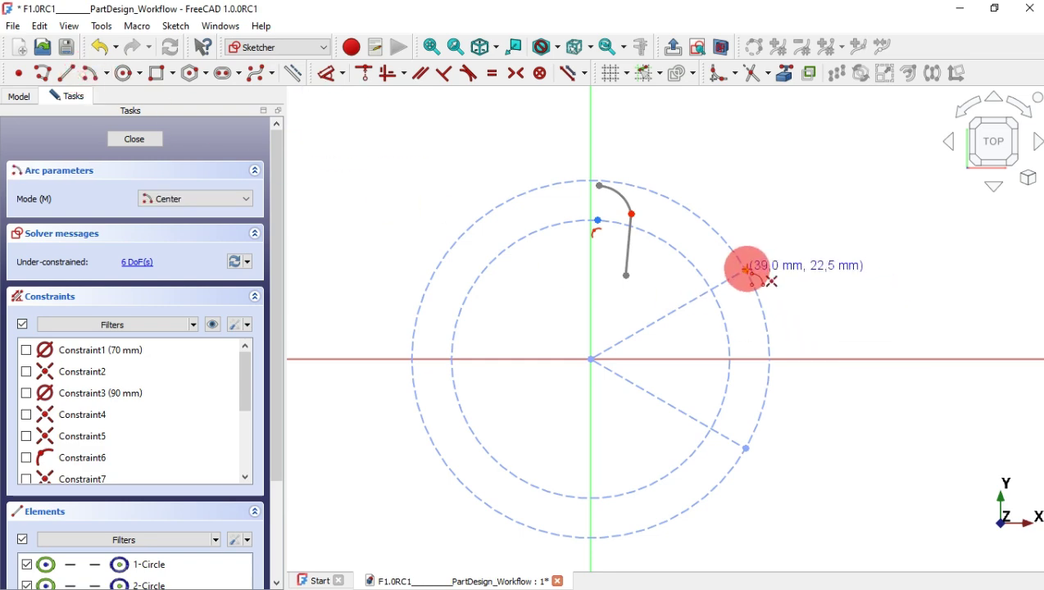
left_click(747, 269)
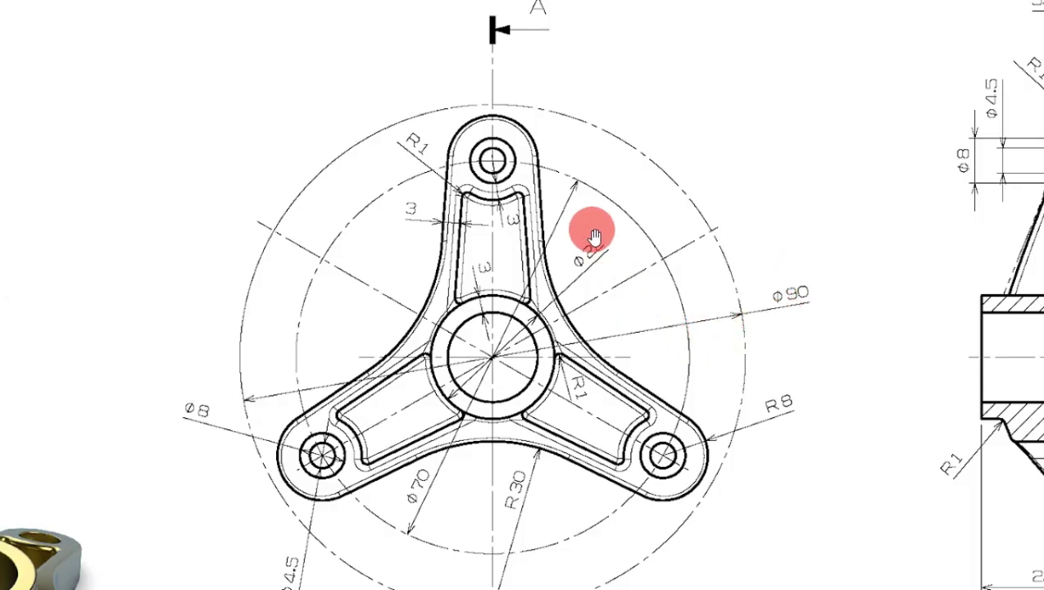
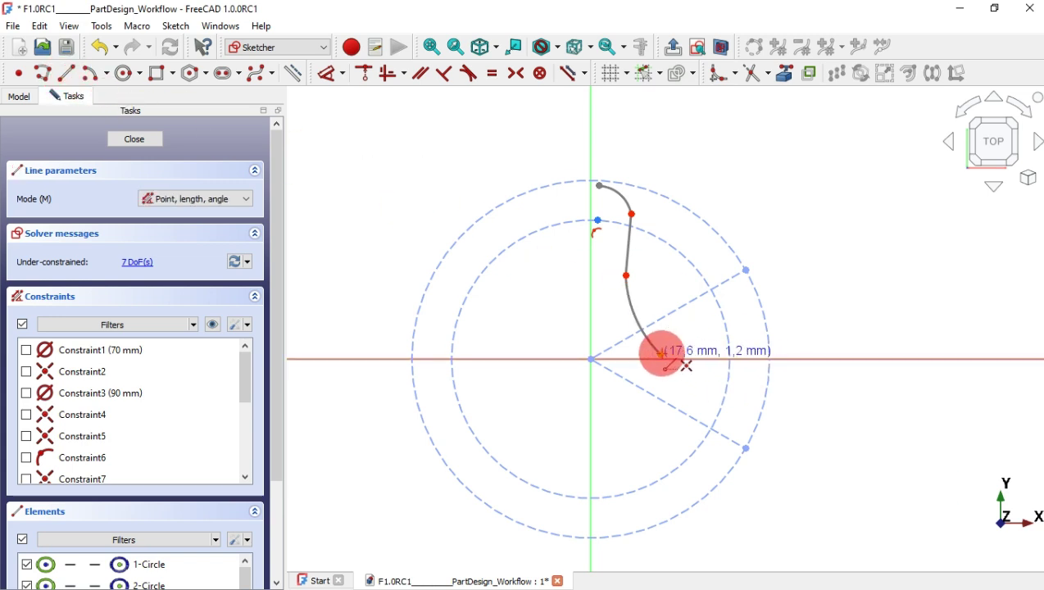
left_click(662, 355)
left_click(711, 389)
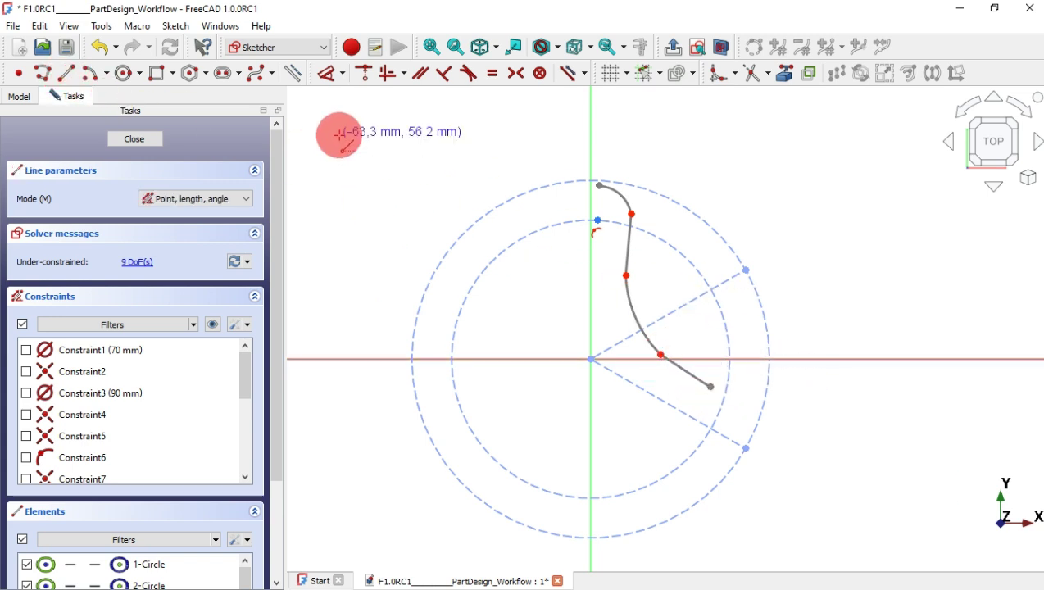
Step: Close off the lower arm with an arc of about 11.6 mm radius, its centre and end on the lower construction line
left_click(93, 73)
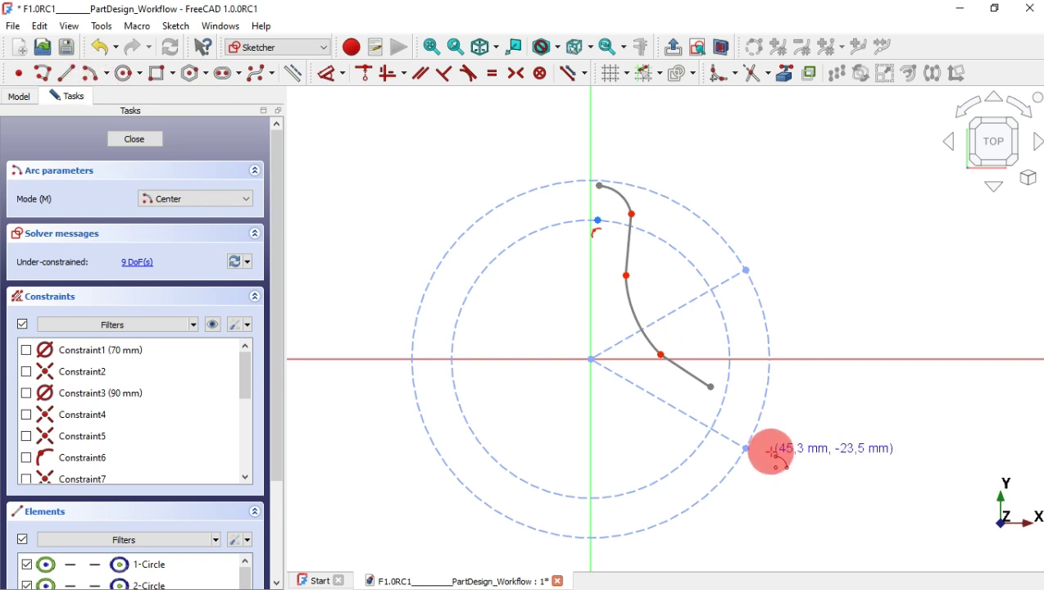
left_click(718, 432)
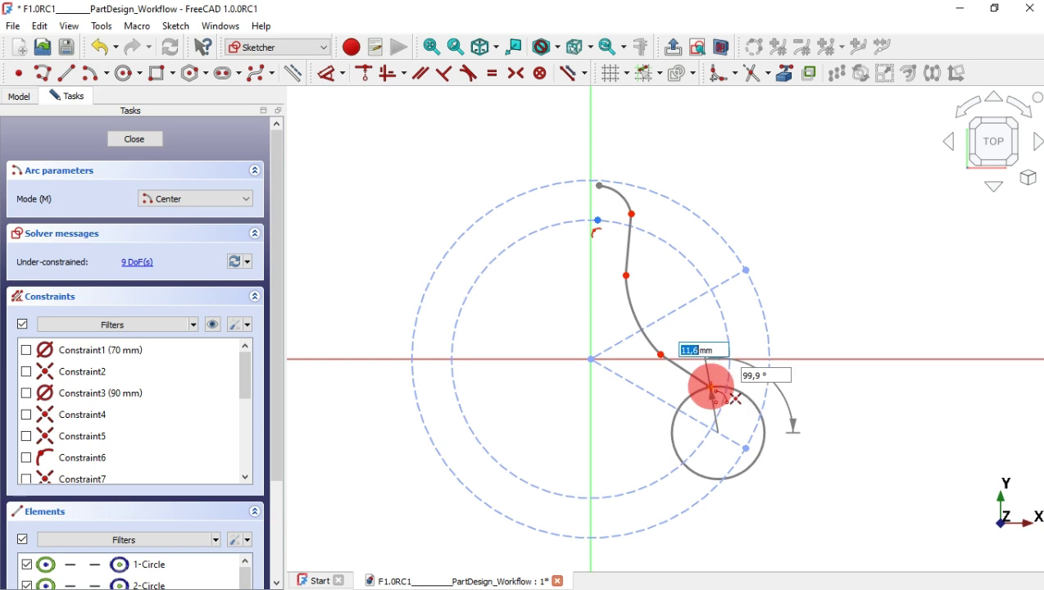
left_click(711, 387)
left_click(735, 440)
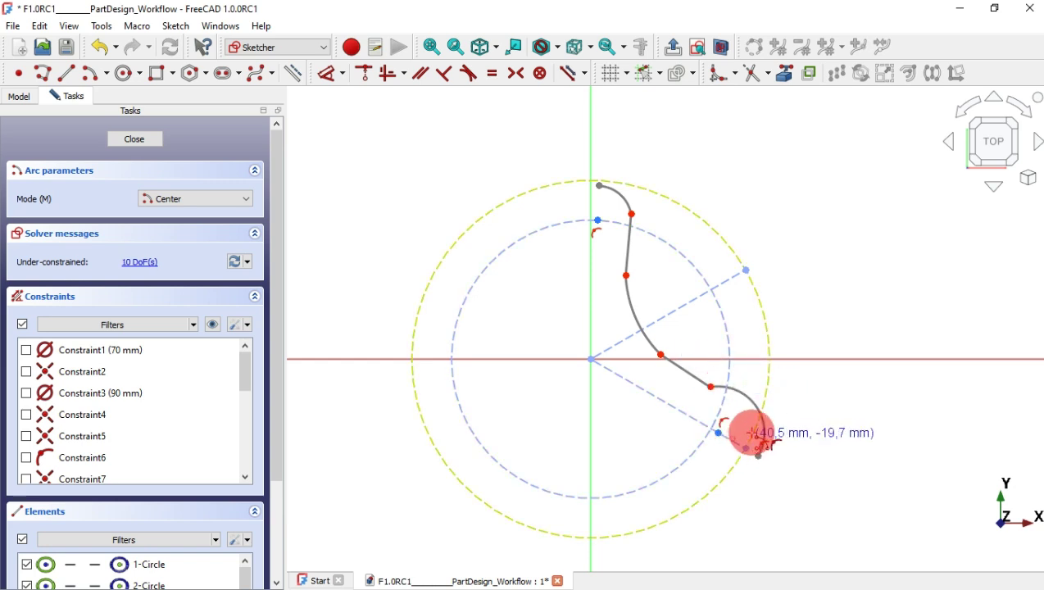
scroll(780, 305, "up", 1)
scroll(783, 305, "up", 1)
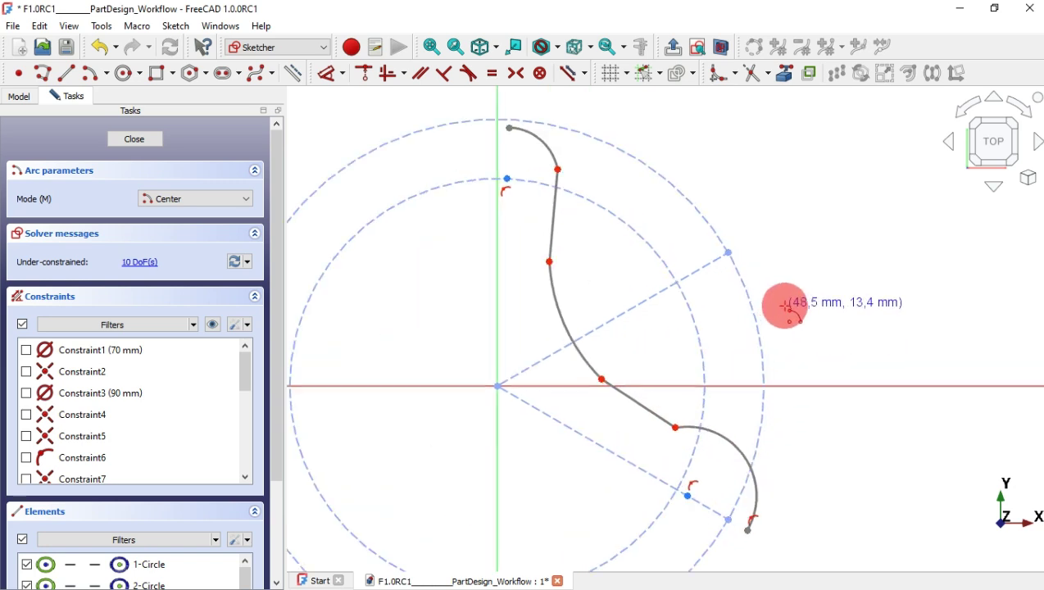
right_click(785, 305)
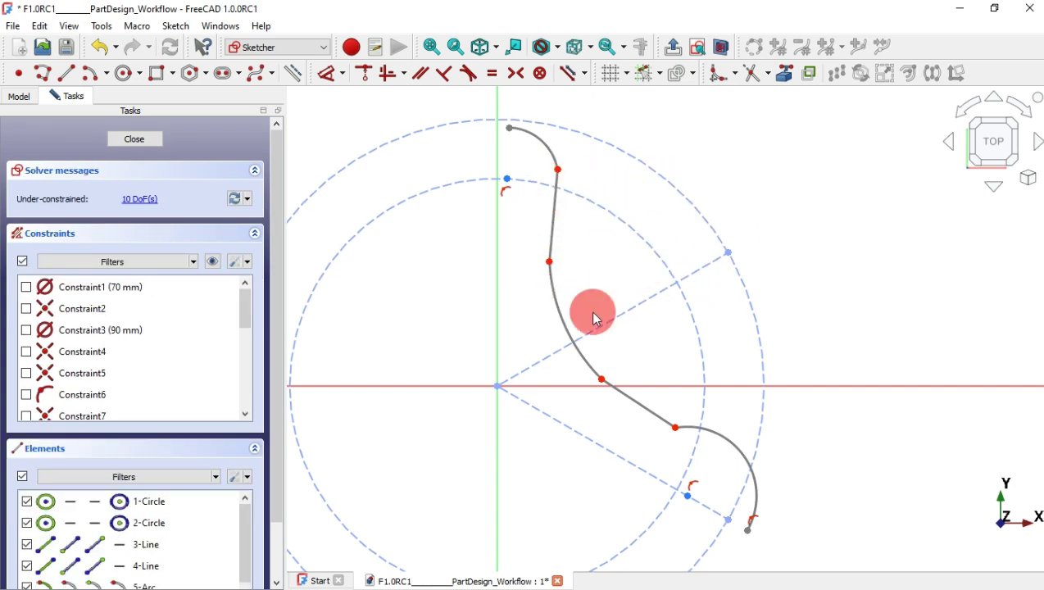
Step: Make the arcs and lines of the profile tangent at all four joints
left_click_drag(559, 169, 559, 185)
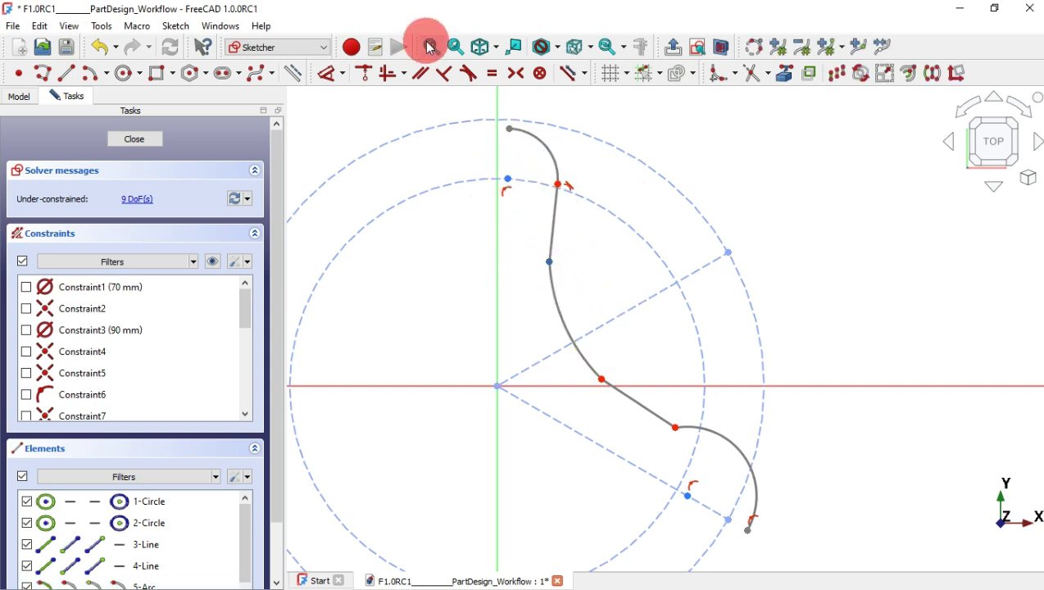
left_click(469, 73)
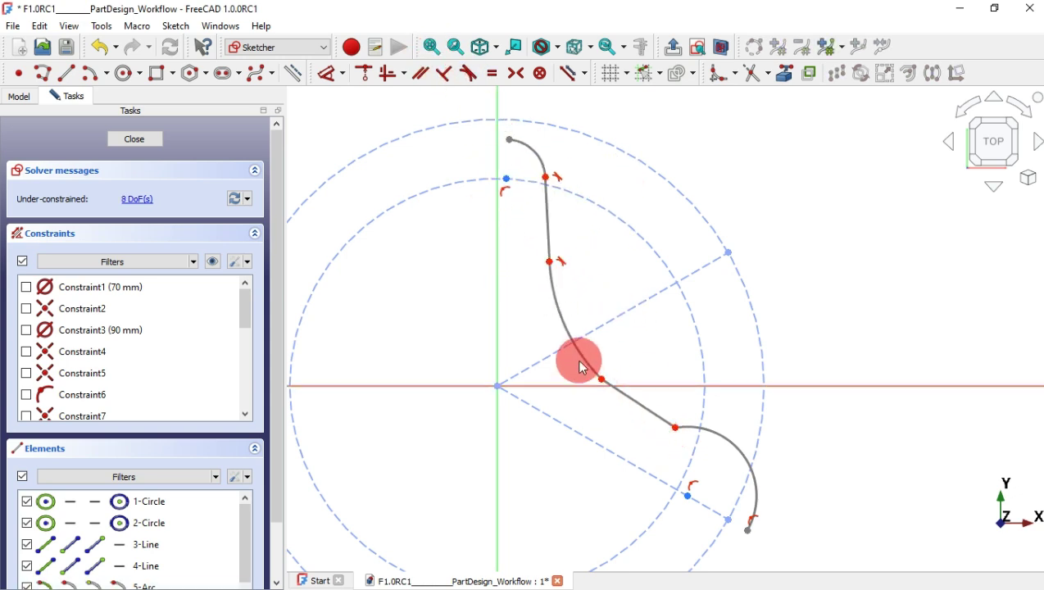
mouse_move(579, 361)
left_mouse_down()
mouse_move(660, 400)
mouse_move(602, 373)
mouse_move(655, 387)
left_mouse_up()
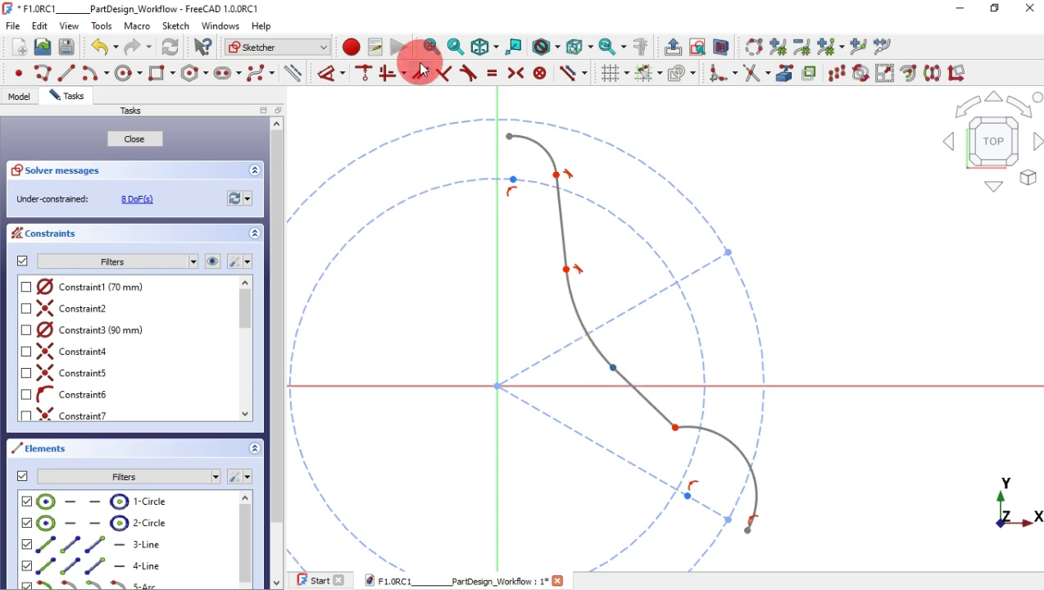
left_click(467, 73)
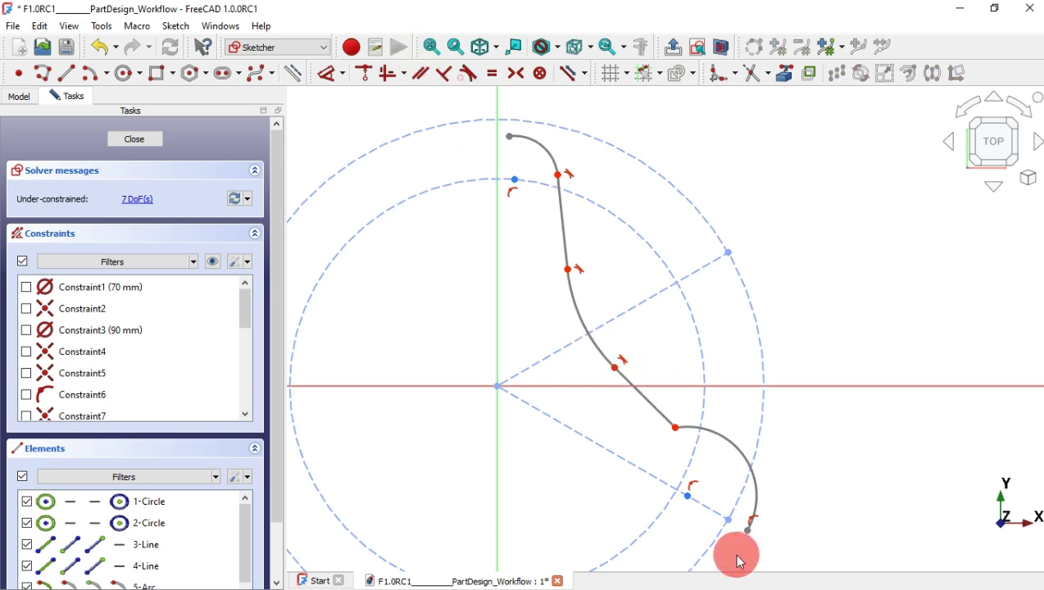
left_click(677, 429)
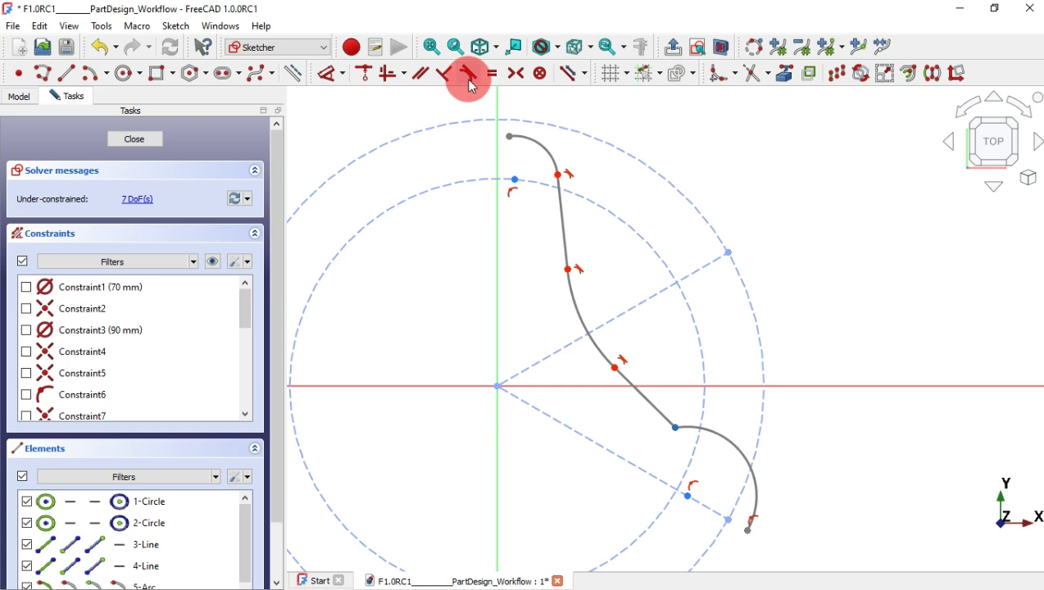
left_click(468, 73)
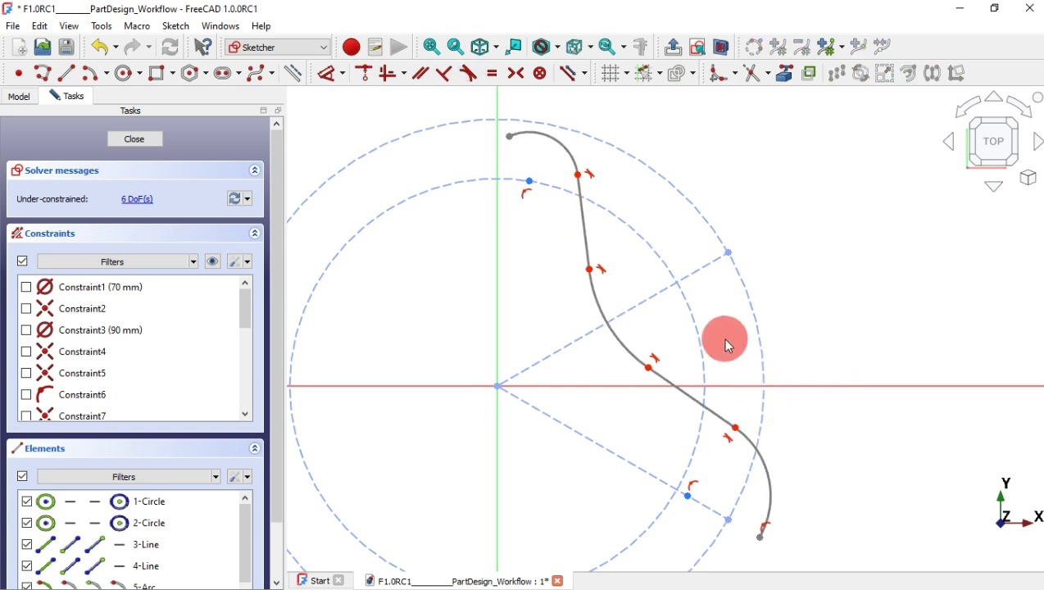
Step: Make the upper end arc and the lower end arc of the profile equal in radius
left_click(497, 75)
left_click(553, 141)
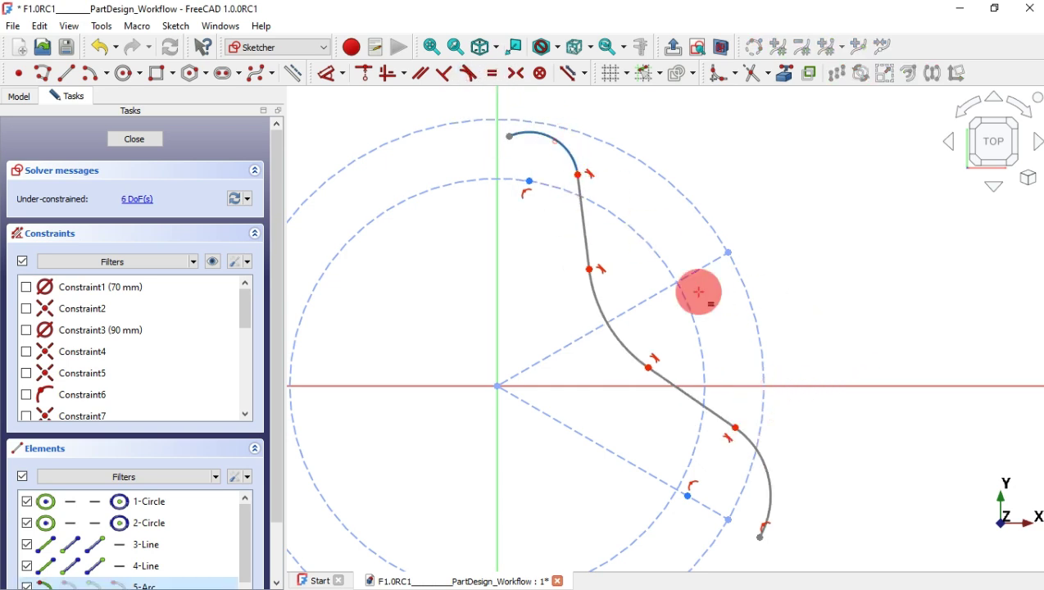
left_click(769, 473)
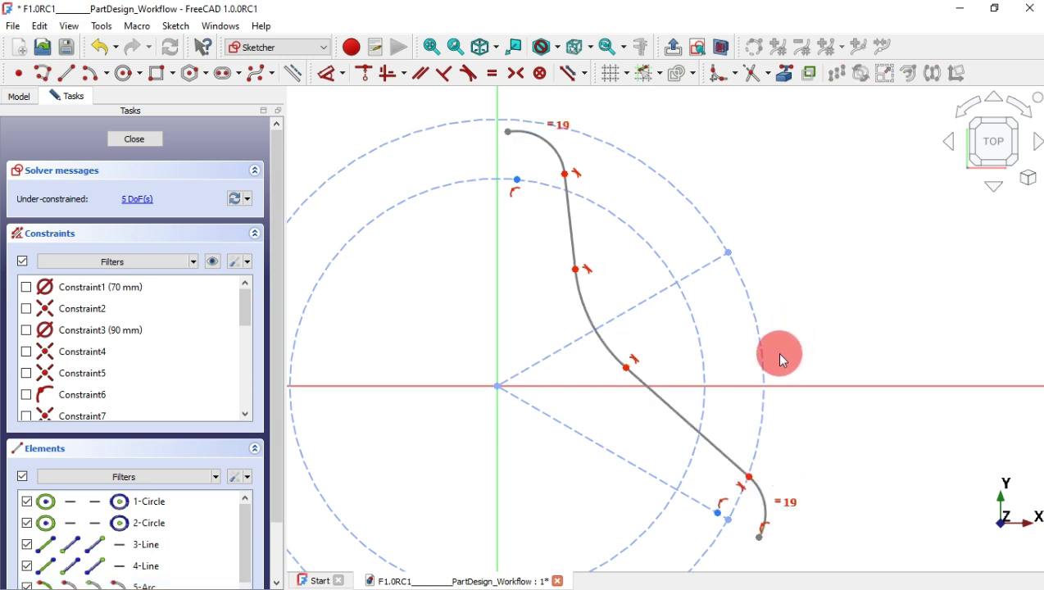
Step: Constrain the upper arc's end and centre to the vertical axis, and the lower arc's centre to the 70 mm circle
left_click(364, 73)
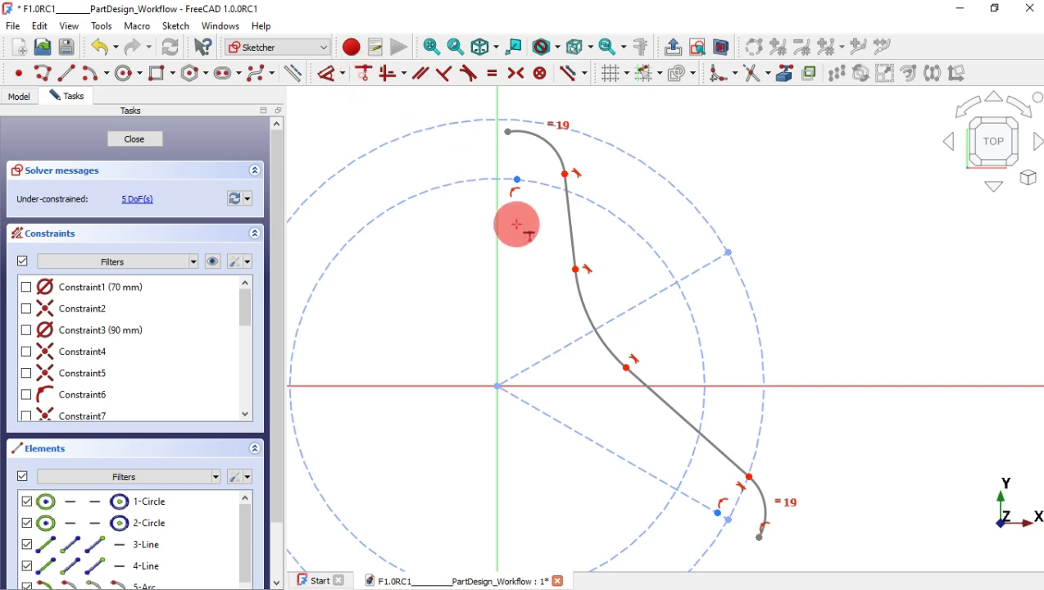
left_click(508, 133)
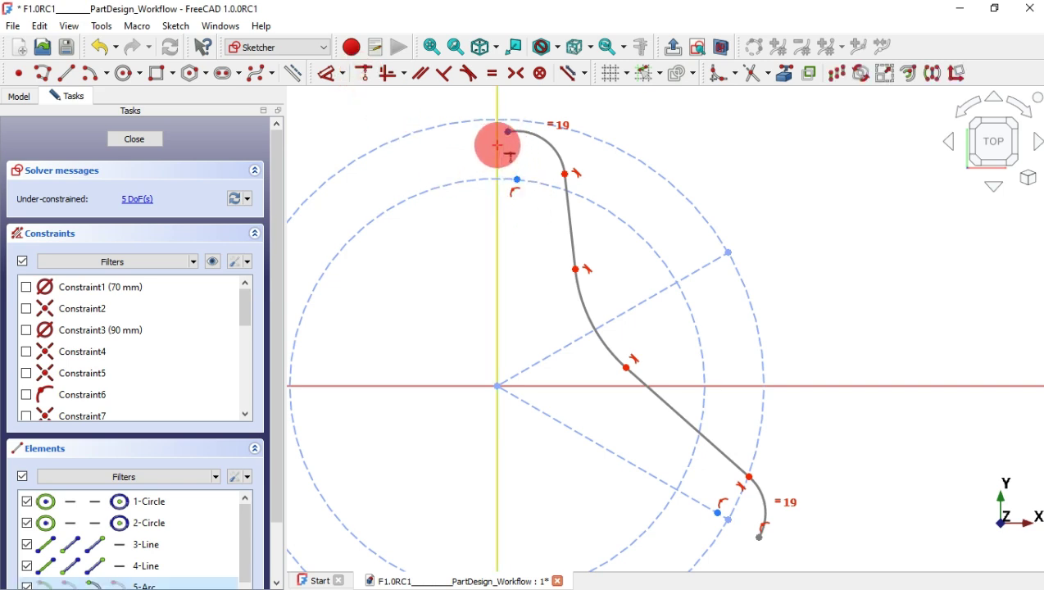
left_click(498, 145)
left_click(517, 177)
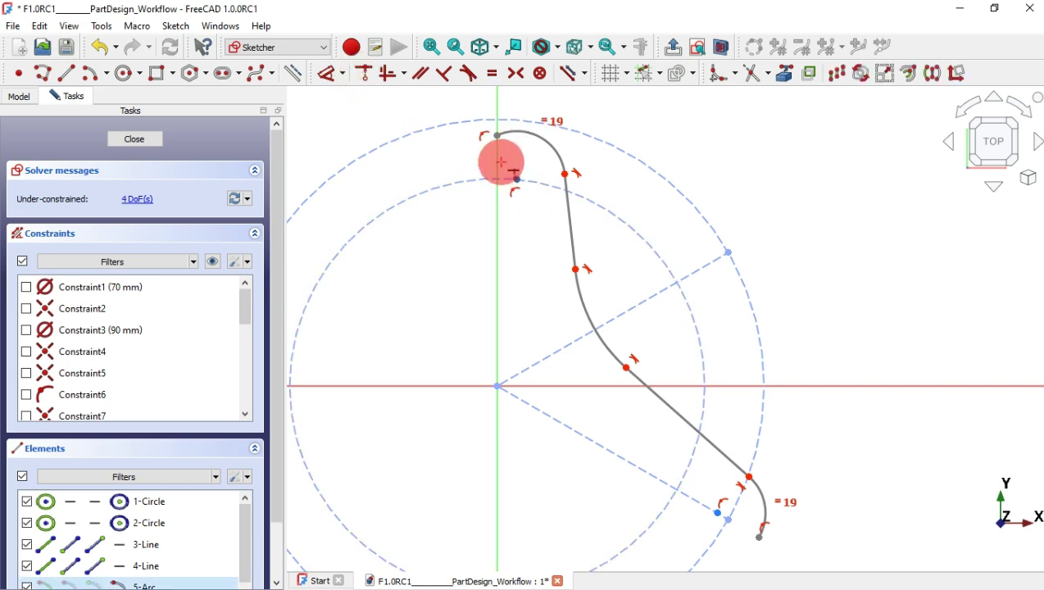
left_click(497, 158)
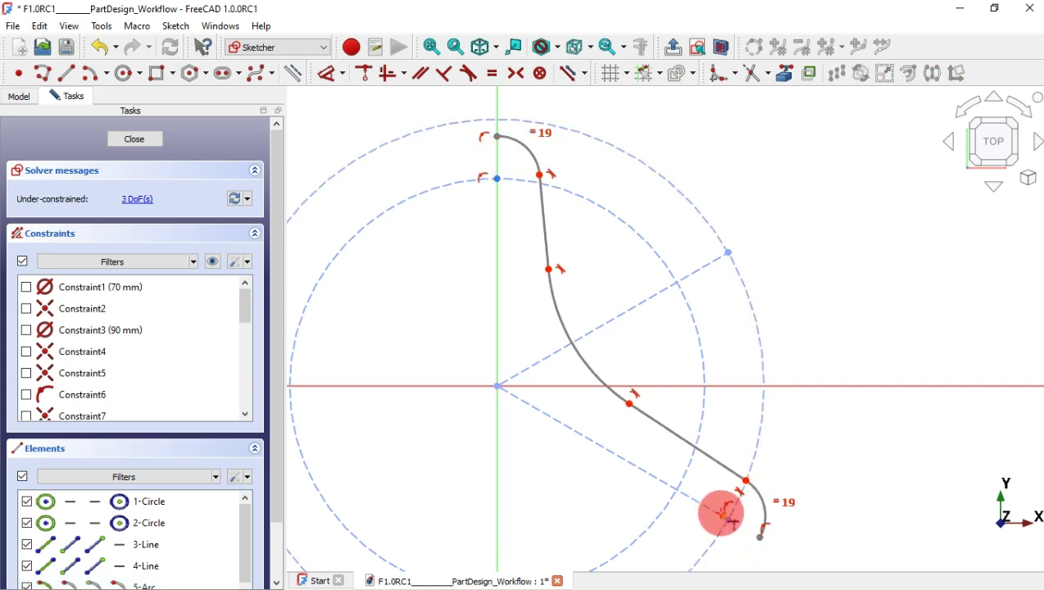
left_click(725, 519)
left_click(688, 471)
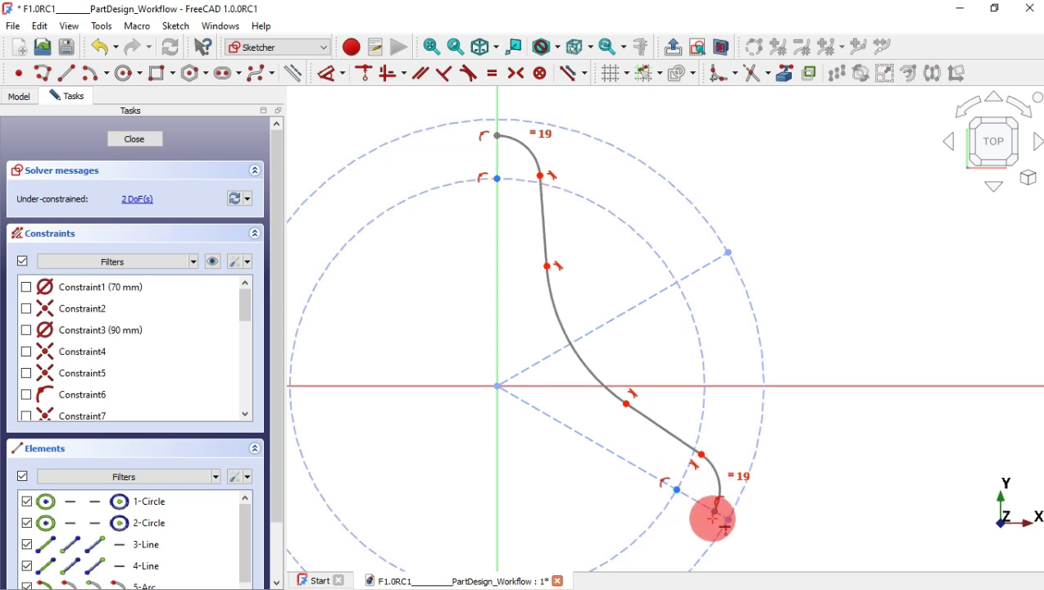
Step: Dimension the upper end arc with a radius of 8 mm
scroll(777, 467, "down", 1)
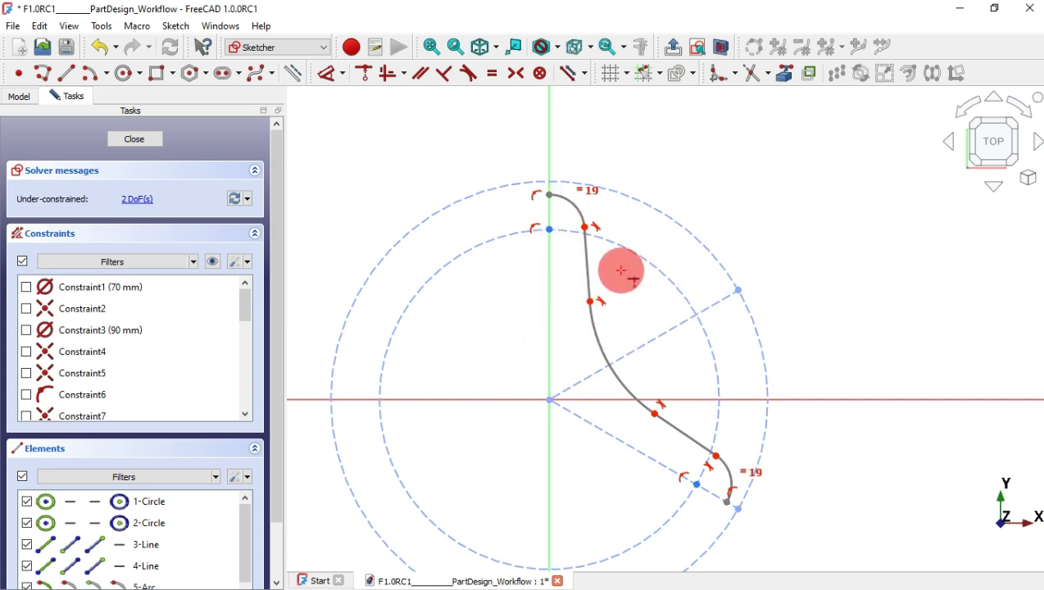
left_click(328, 77)
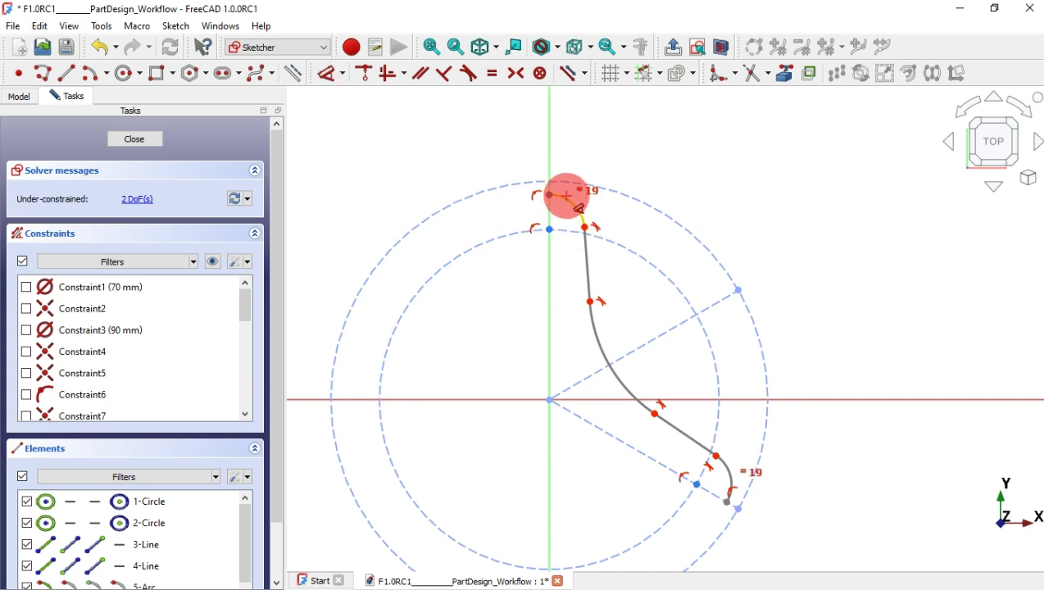
left_click(567, 195)
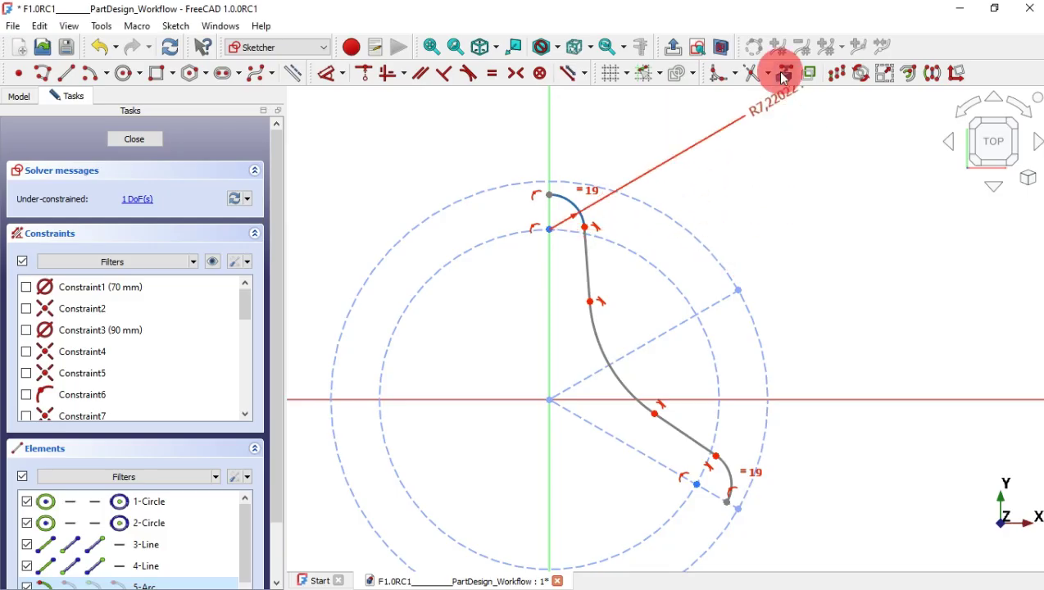
left_click(674, 186)
type("8")
key("Return")
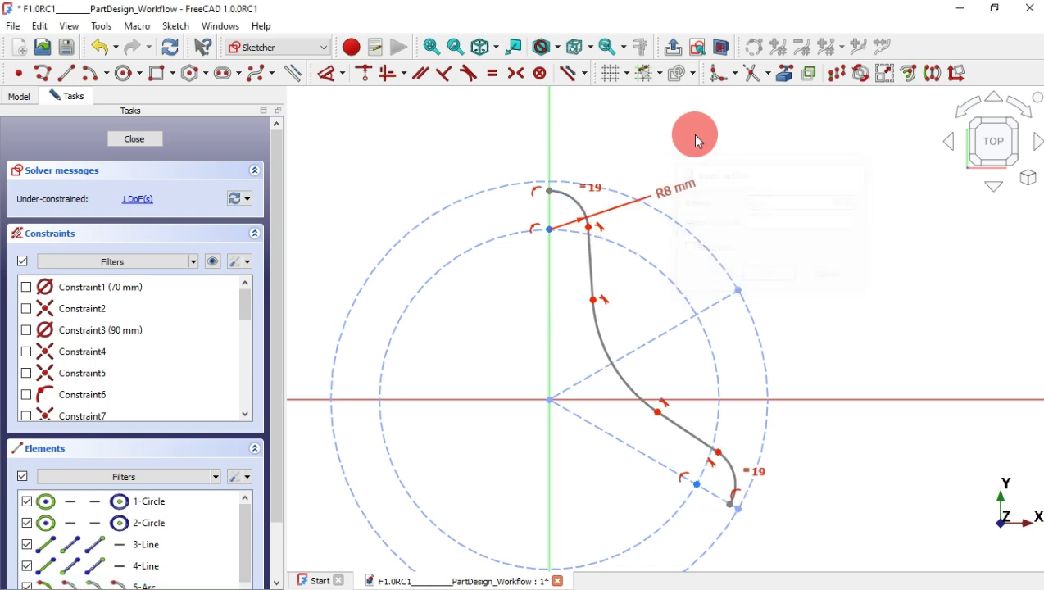
Step: Dimension the large middle arc of the profile with a radius of 30 mm
left_click(624, 385)
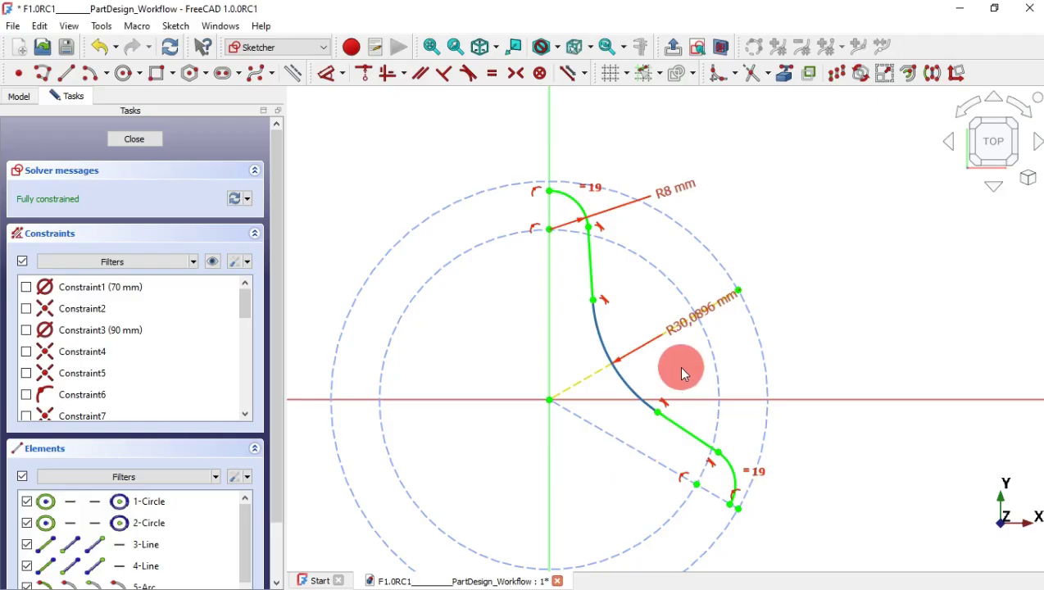
left_click_drag(684, 374, 757, 252)
left_click(744, 209)
type("30")
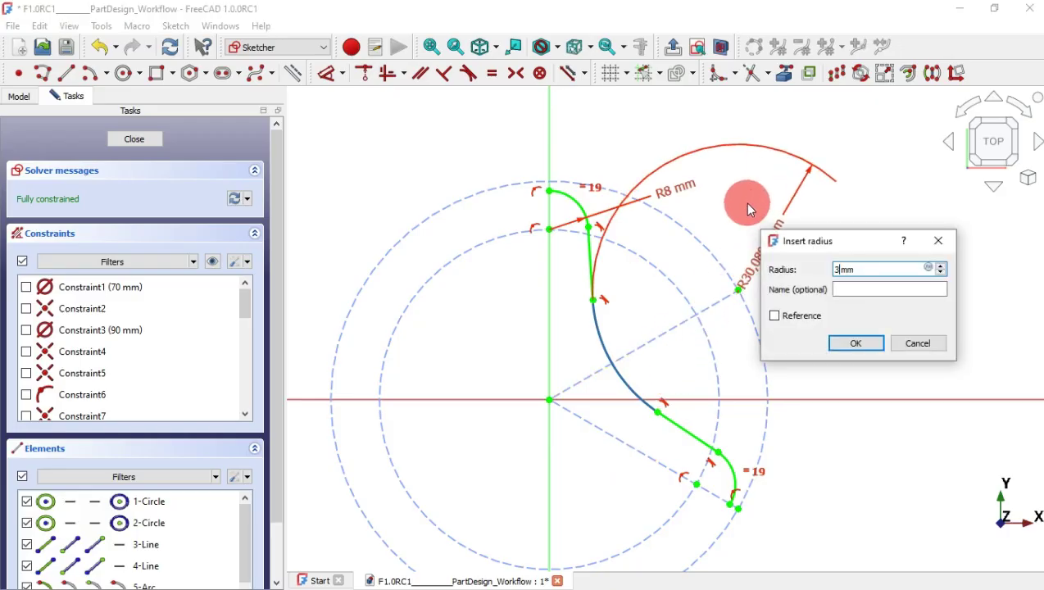
key("Return")
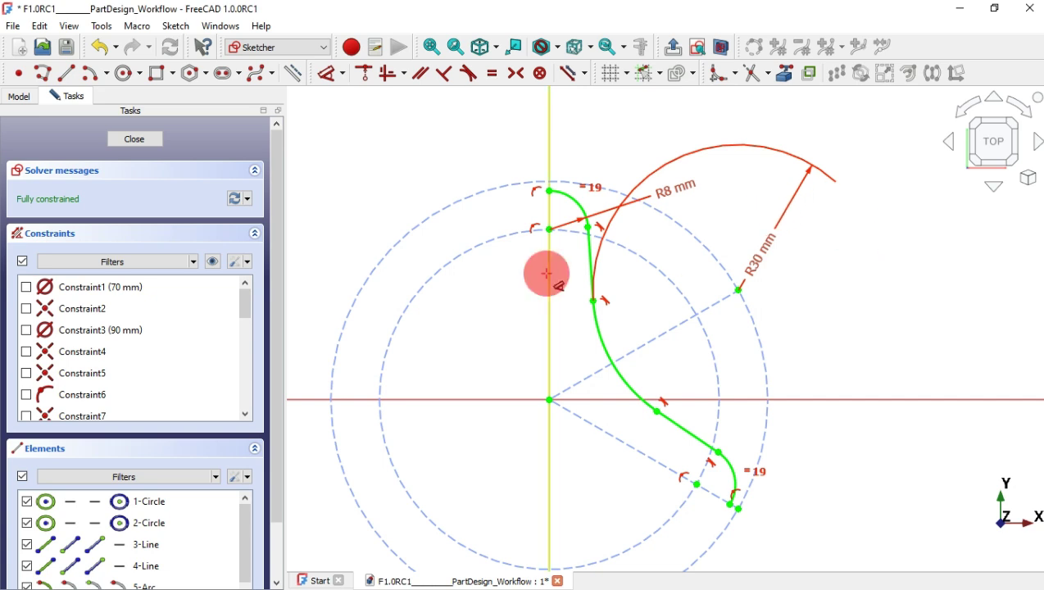
Step: Hide the constraints, close the outline with lines from both outer arc ends to the origin, and leave the sketch
left_click(211, 262)
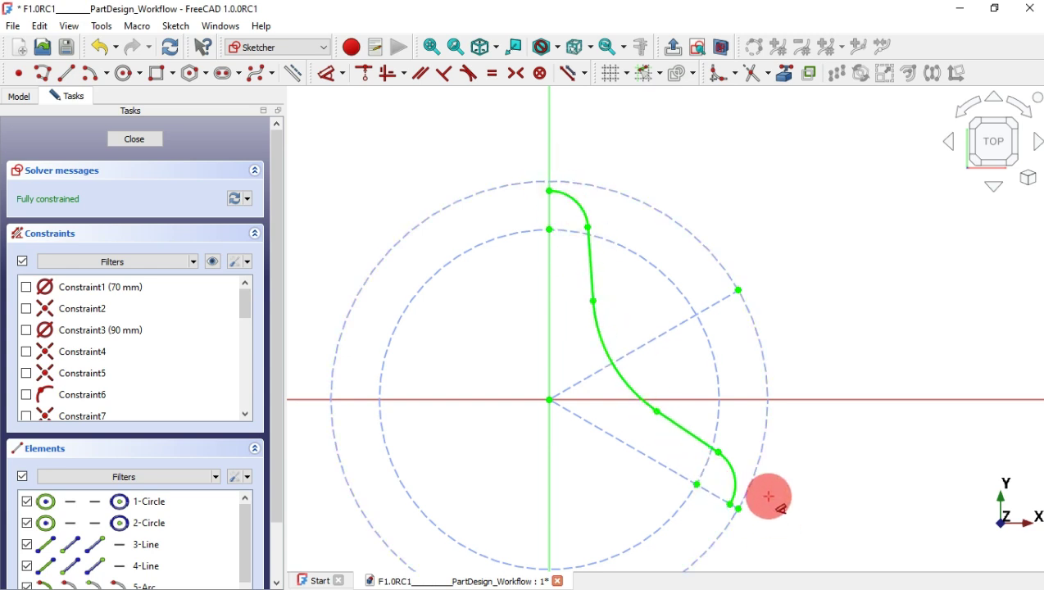
left_click(66, 73)
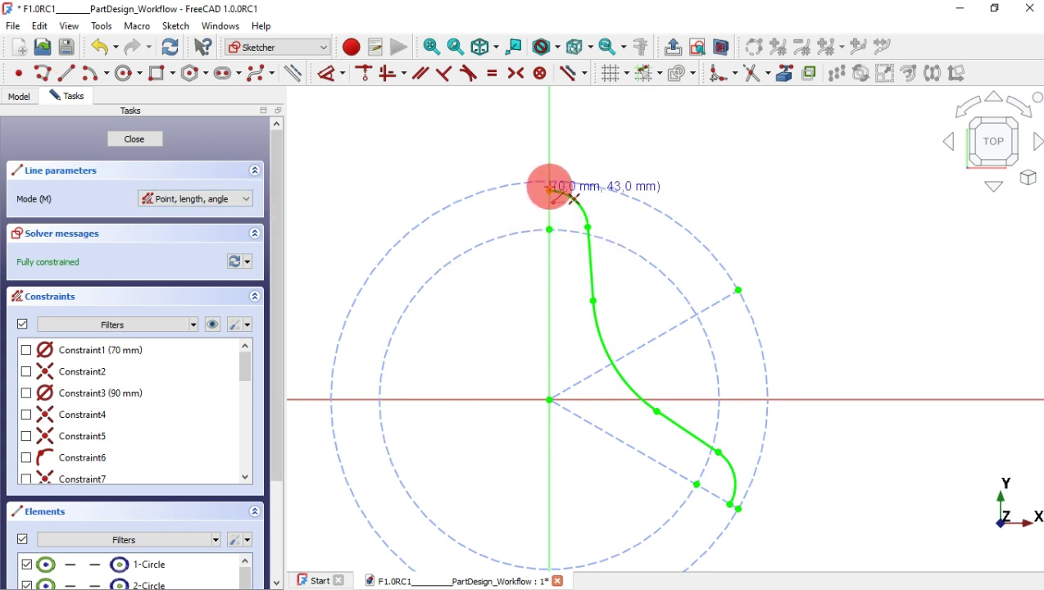
left_click(550, 190)
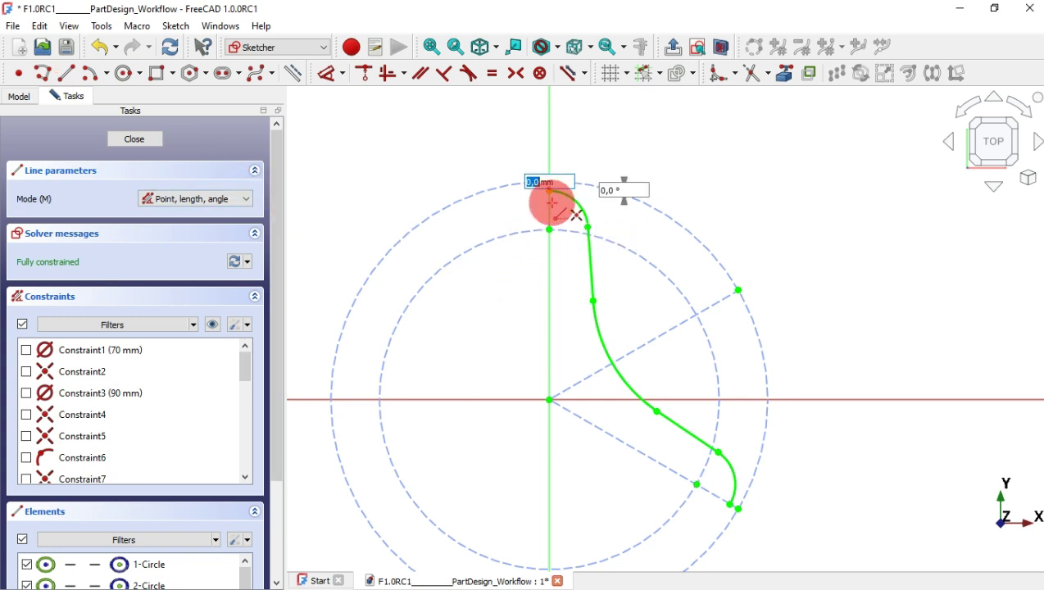
left_click(549, 399)
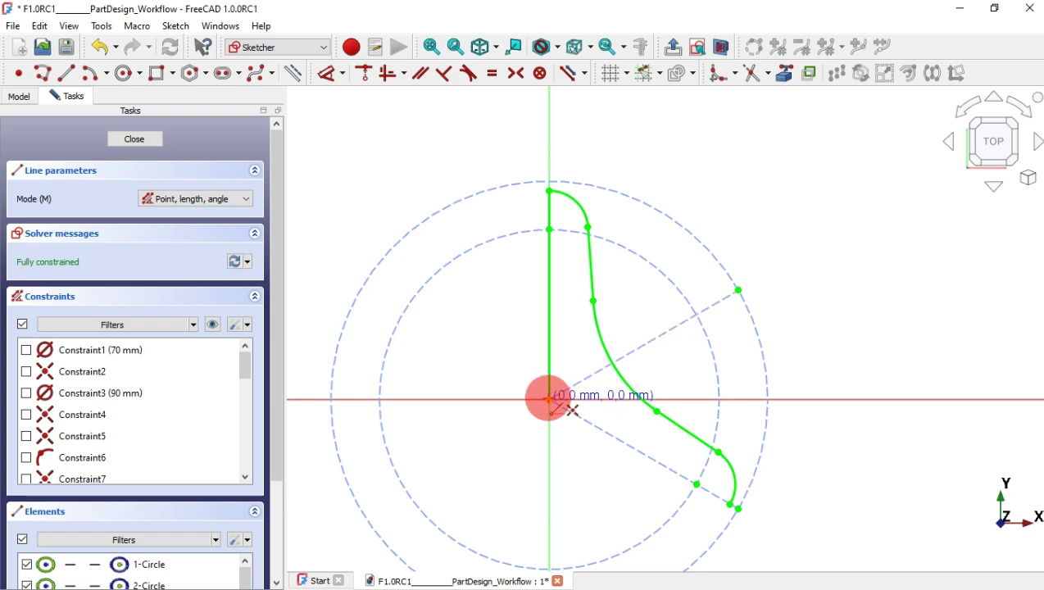
left_click(549, 399)
left_click(730, 504)
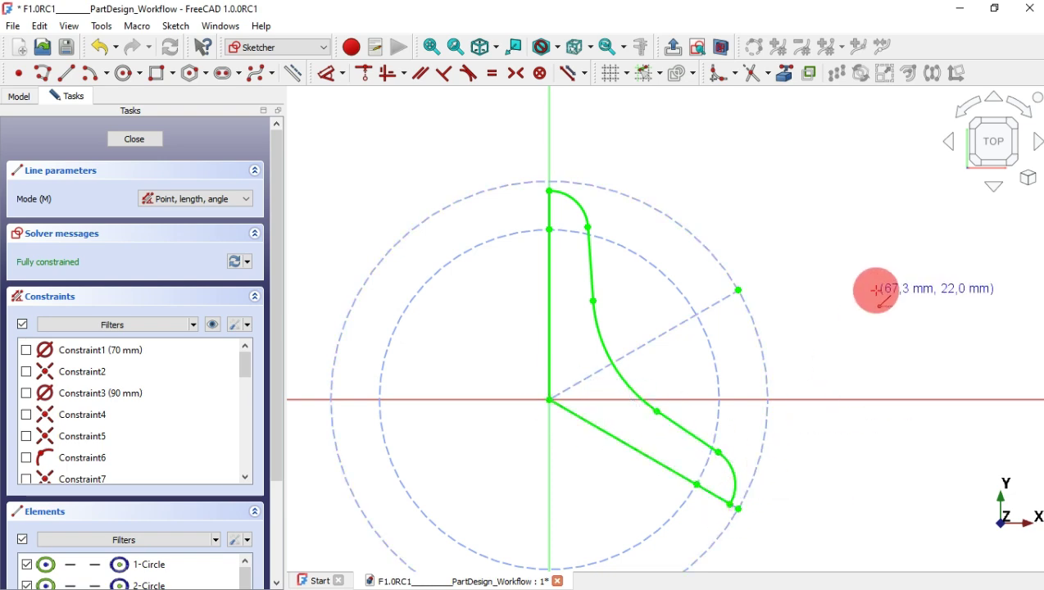
right_click(875, 288)
key("Escape")
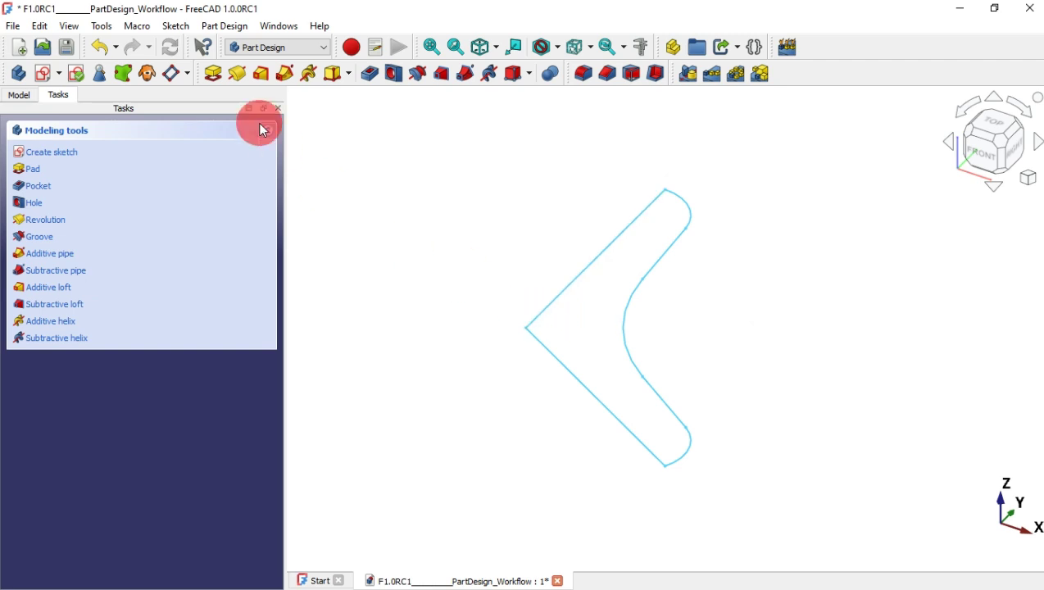
Step: Pad the closed arm outline by 22 mm along the sketch normal
left_click(224, 76)
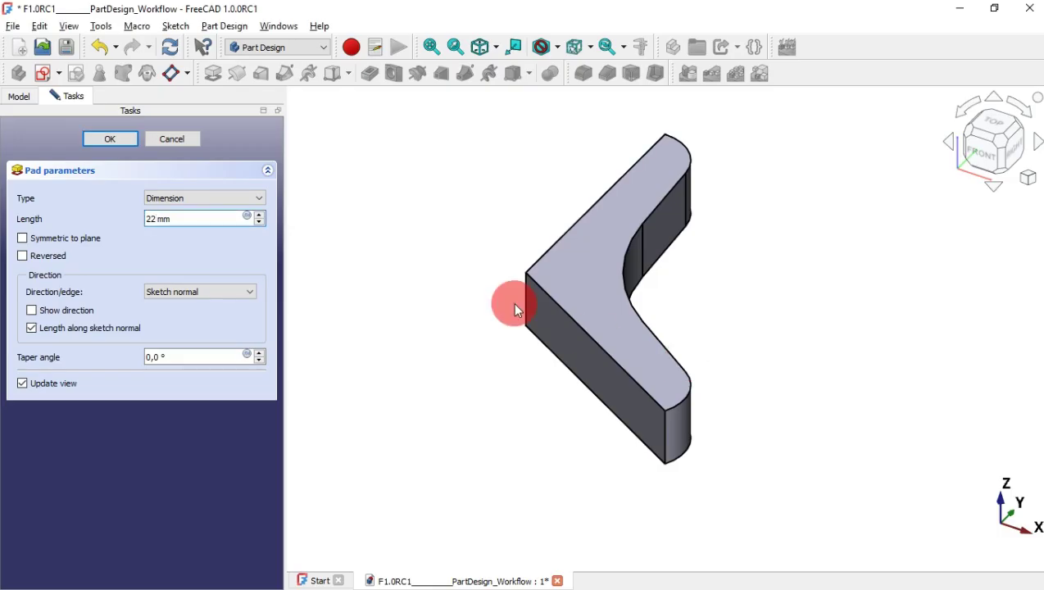
key("Return")
key("v")
key("f")
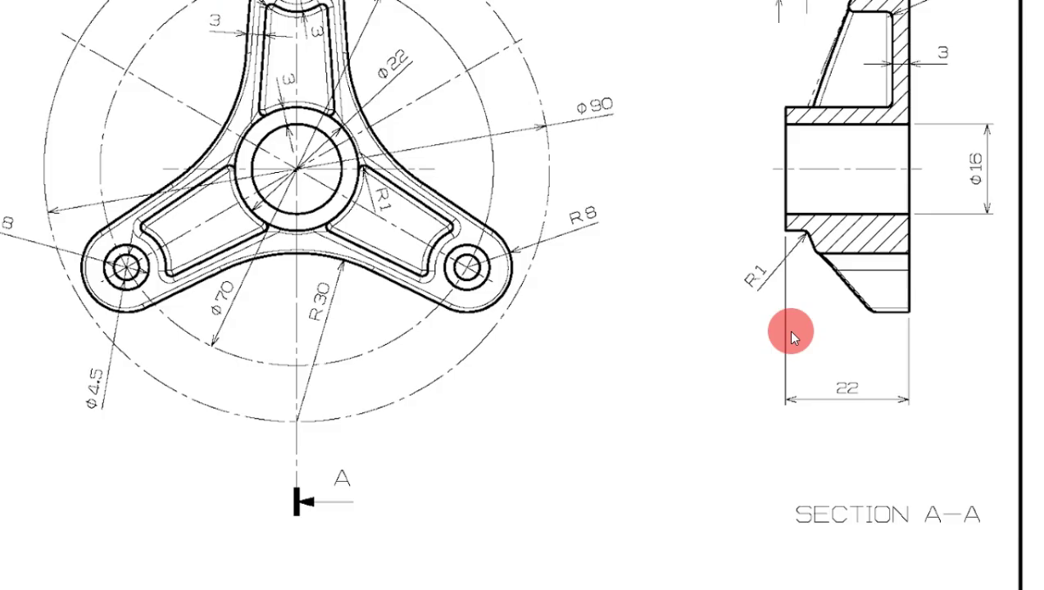
left_click_drag(523, 254, 662, 376)
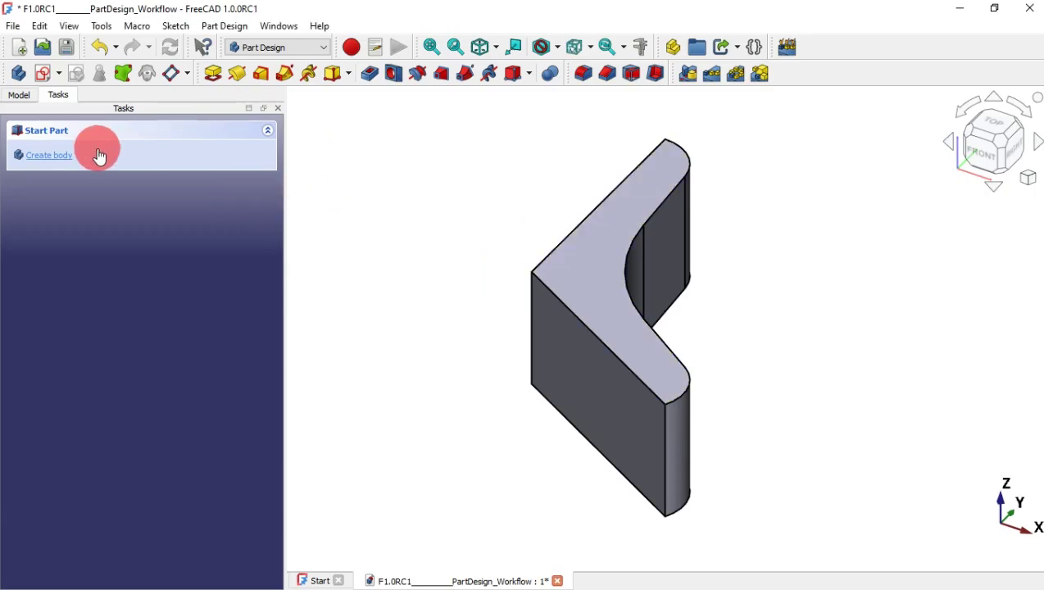
Step: Polar-pattern the pad about the normal sketch axis with 3 occurrences over 360°
left_click(18, 96)
left_click(73, 169)
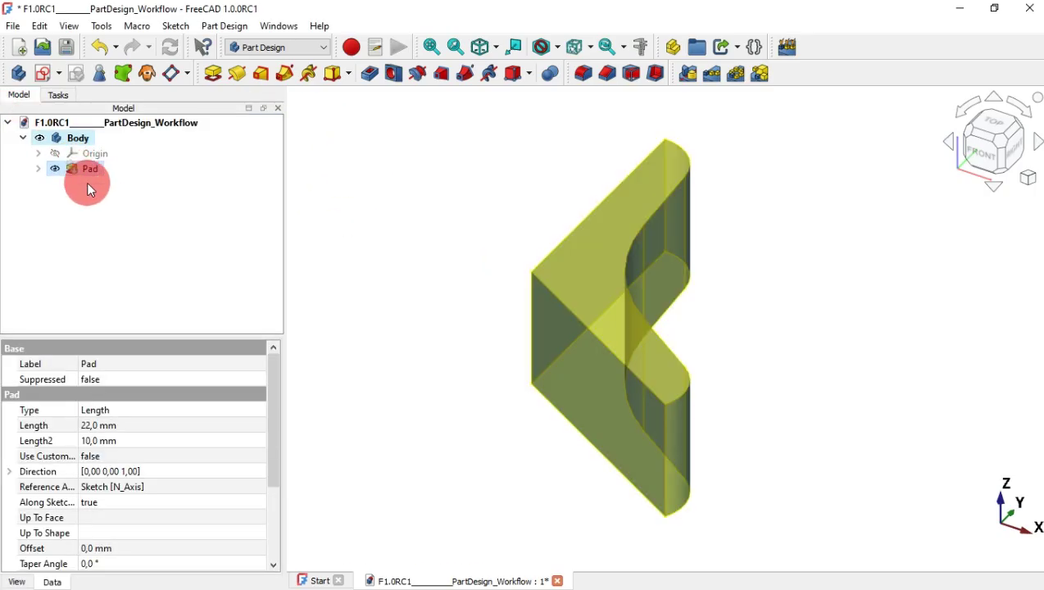
left_click(431, 112)
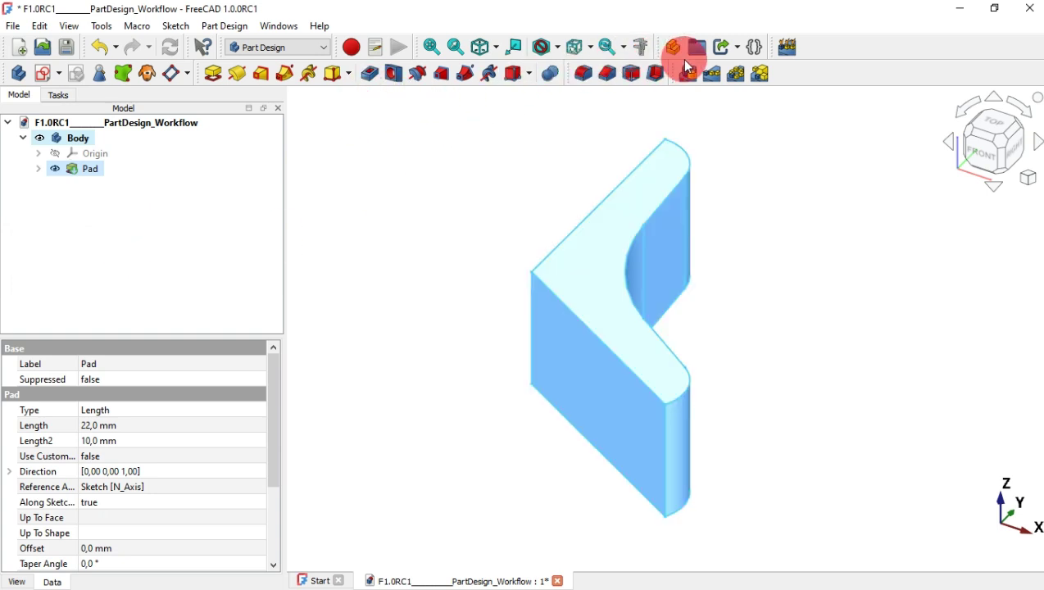
left_click(735, 75)
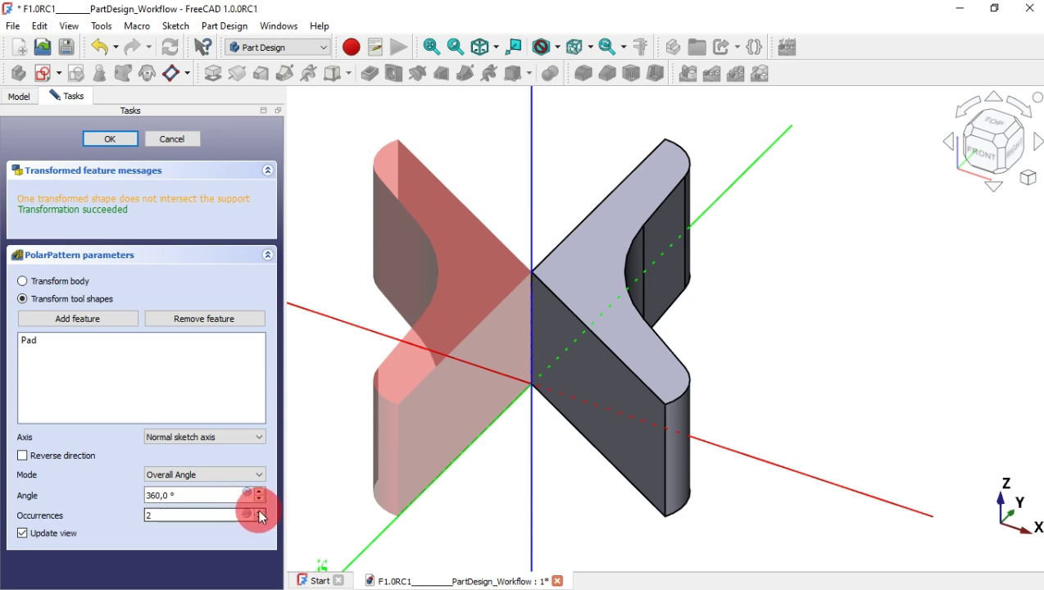
left_click(111, 139)
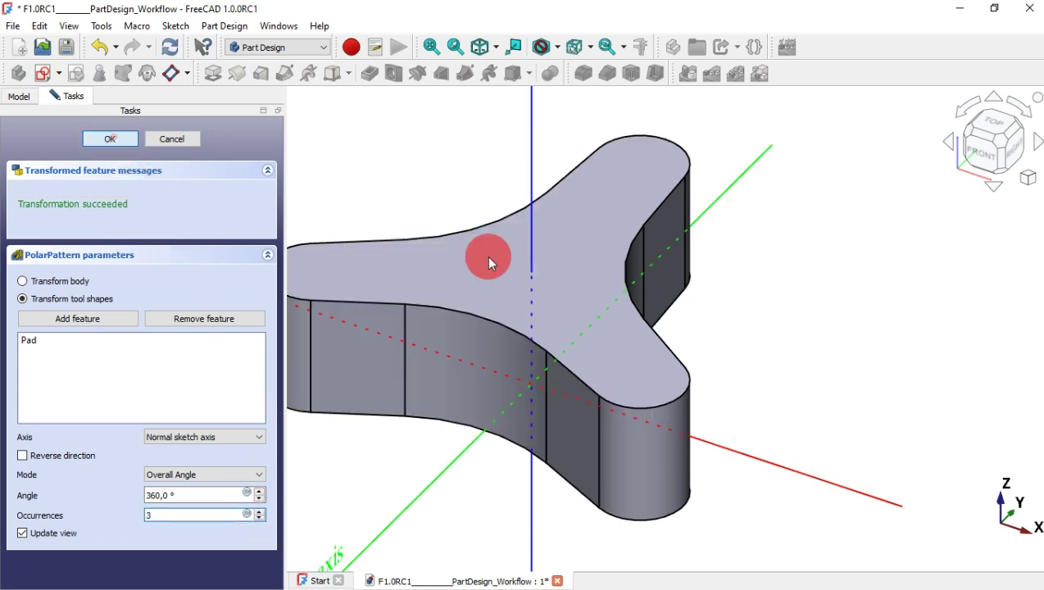
key("v")
key("f")
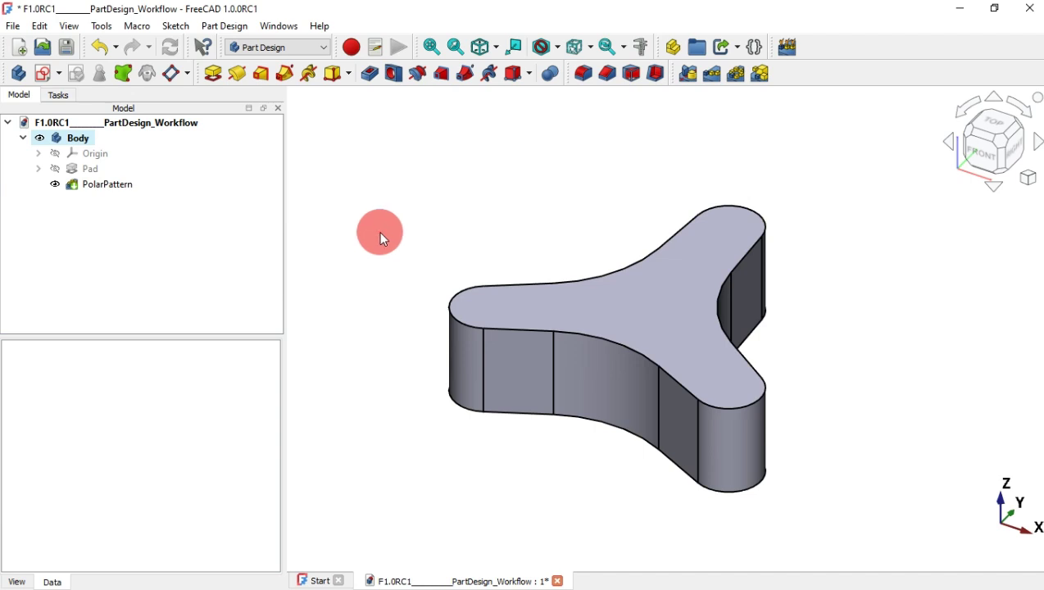
Step: Create a sketch on the XZ-plane and turn on the section view of the body
left_click(43, 74)
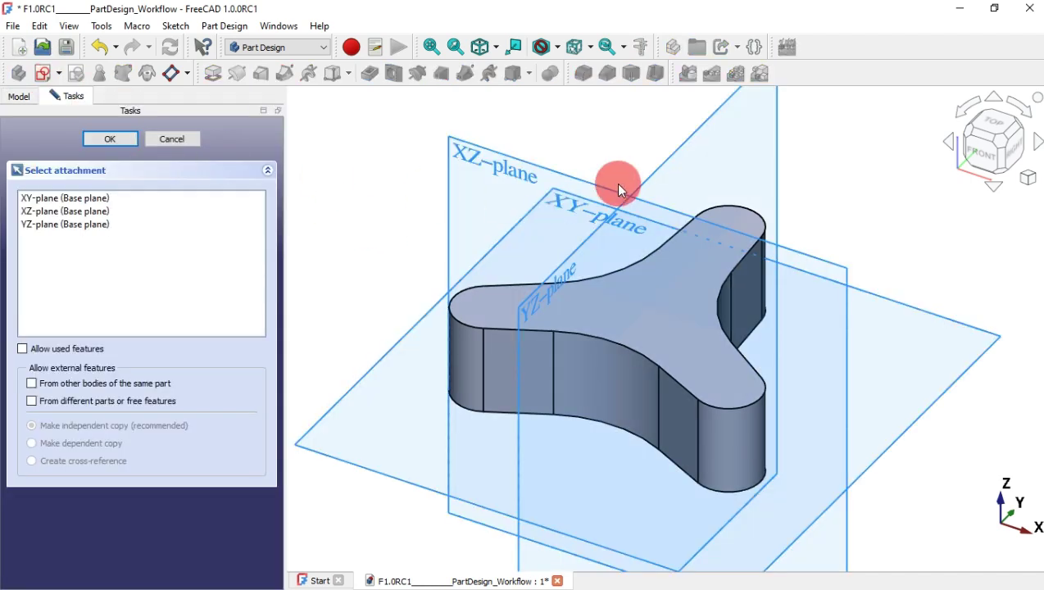
left_click(486, 171)
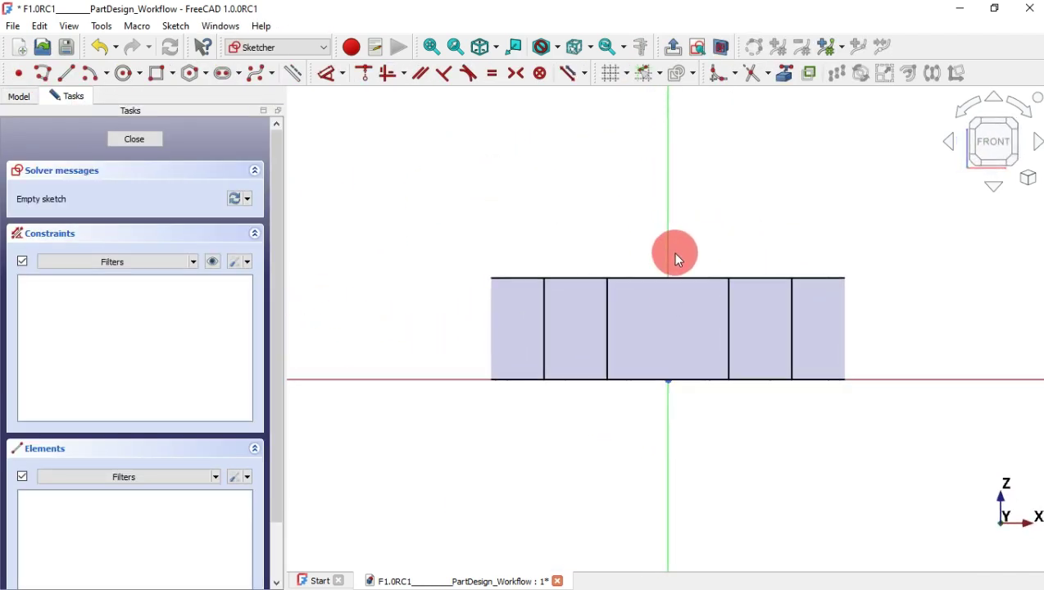
scroll(785, 234, "up", 1)
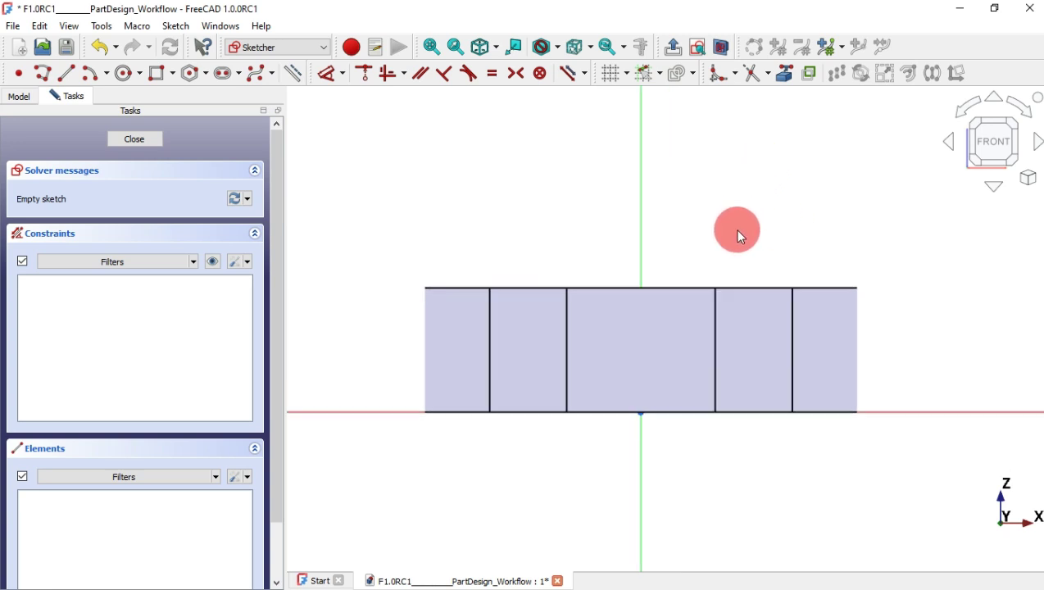
left_click(721, 49)
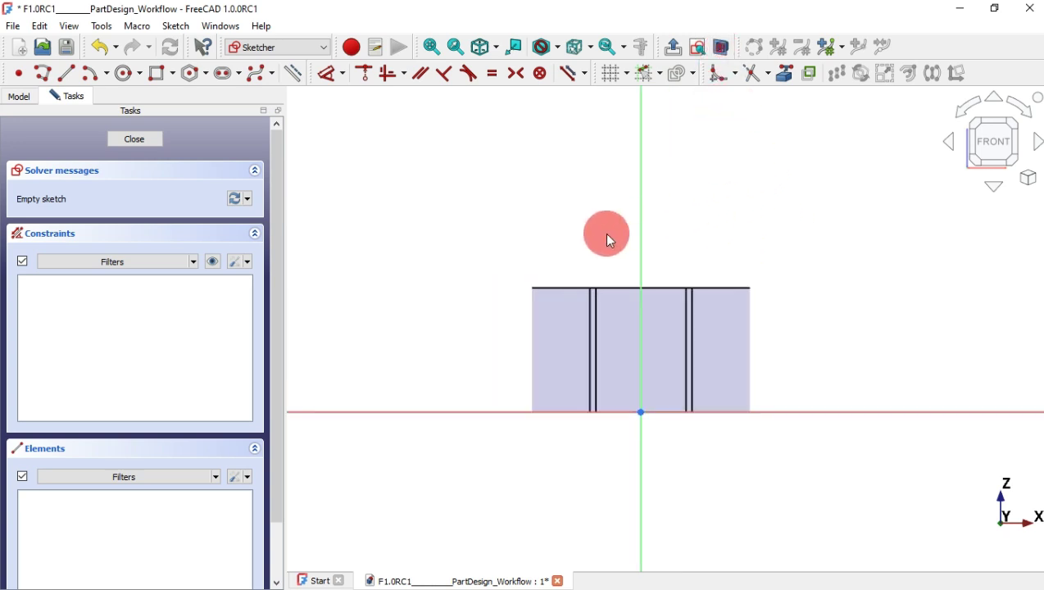
Step: Sketch a closed six-sided polyline with a vertical inner edge, a slope about 36 mm long, a short drop to the horizontal axis and a vertical outer edge
left_click(42, 72)
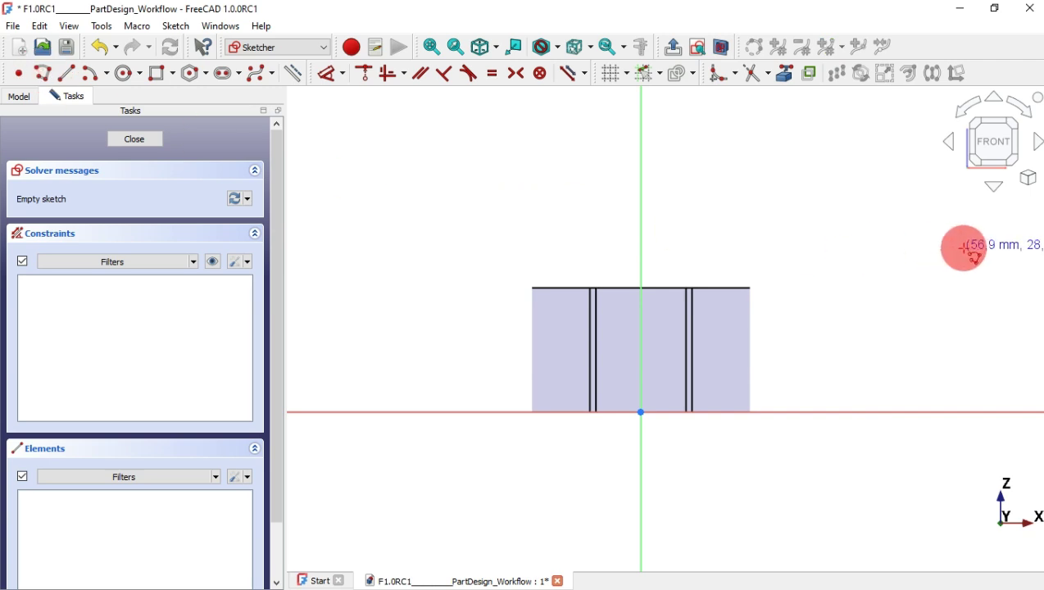
scroll(956, 259, "up", 1)
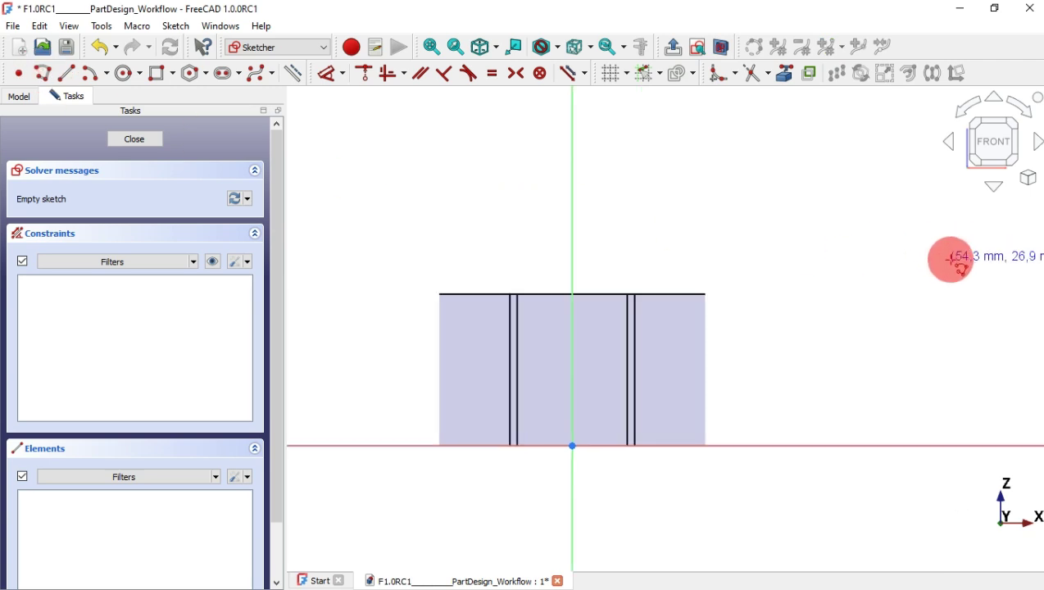
left_click(623, 245)
left_click(623, 366)
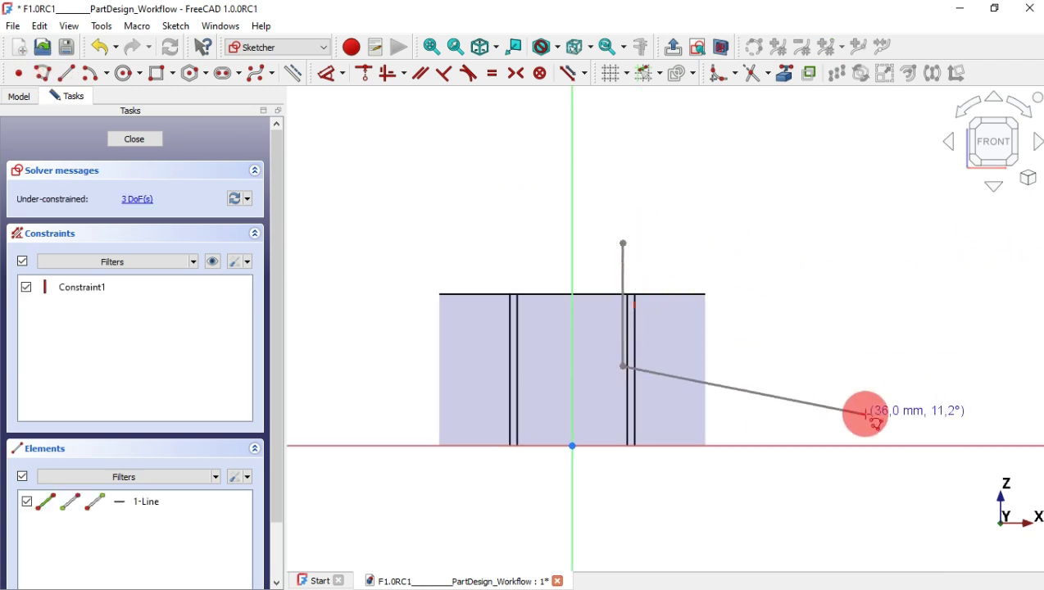
left_click(864, 413)
left_click(864, 446)
left_click(939, 446)
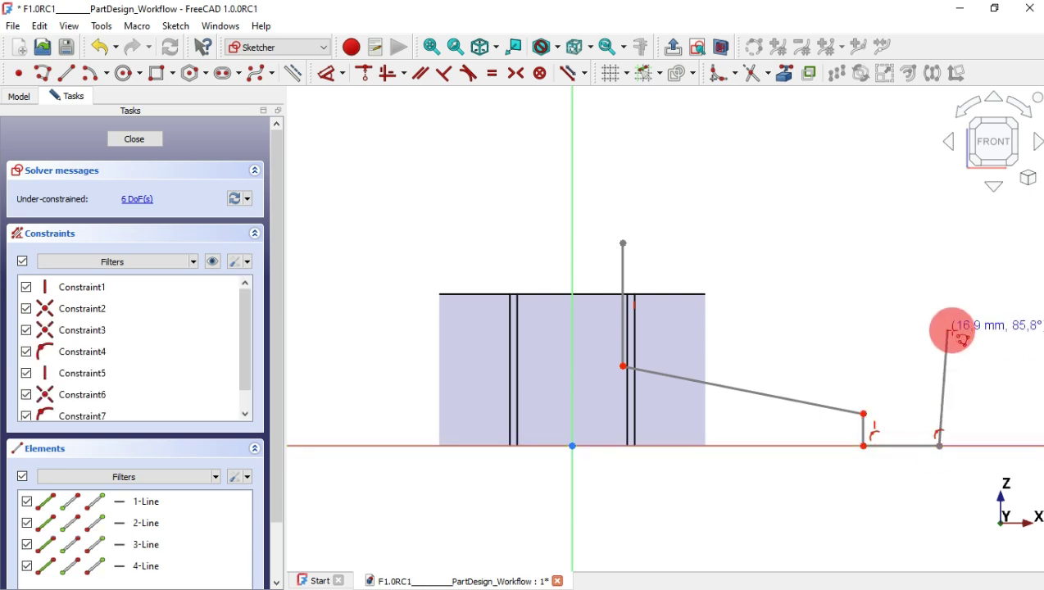
left_click(939, 205)
left_click(622, 243)
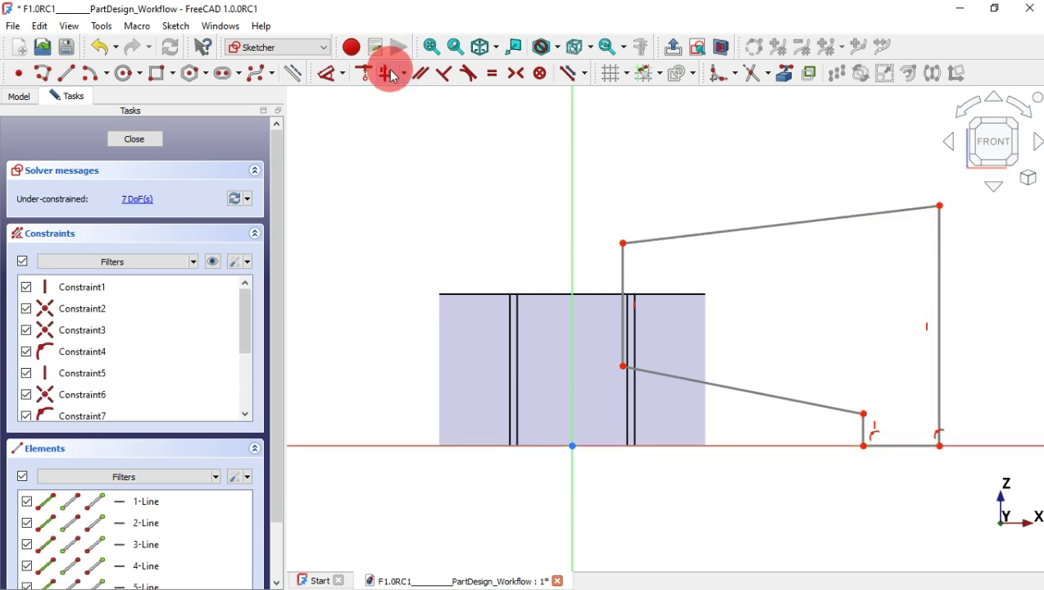
Step: Constrain the profile's top line horizontal and make the inner vertical line equal in length to the bottom line on the axis
left_click(392, 73)
left_click(840, 222)
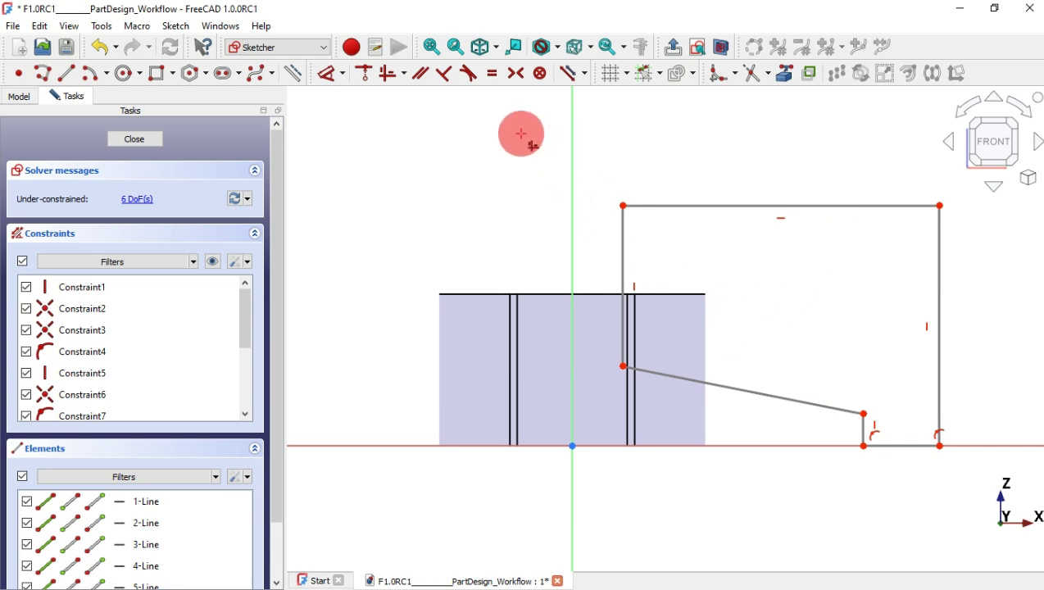
left_click(494, 73)
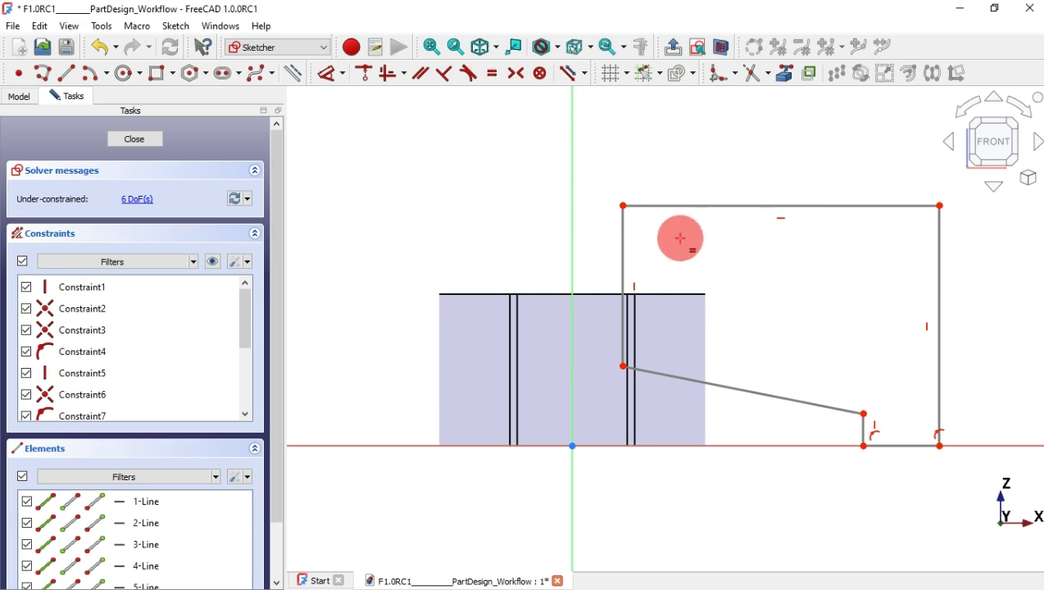
left_click(622, 254)
left_click(914, 445)
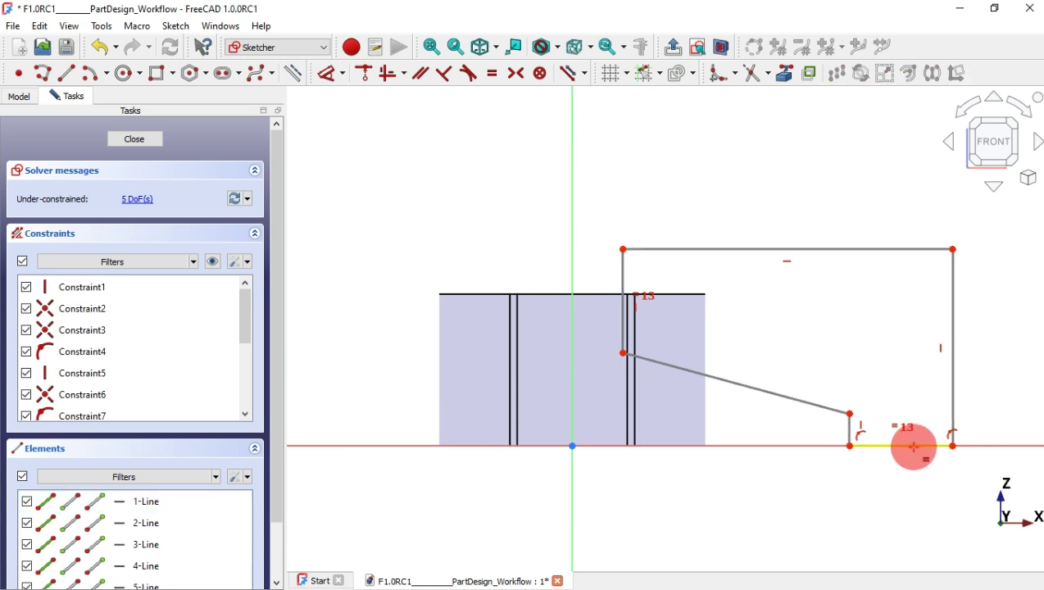
Step: Constrain the sloping line to 22° from the horizontal axis and pull its lower corner back up above the axis
left_click(345, 76)
left_click(384, 221)
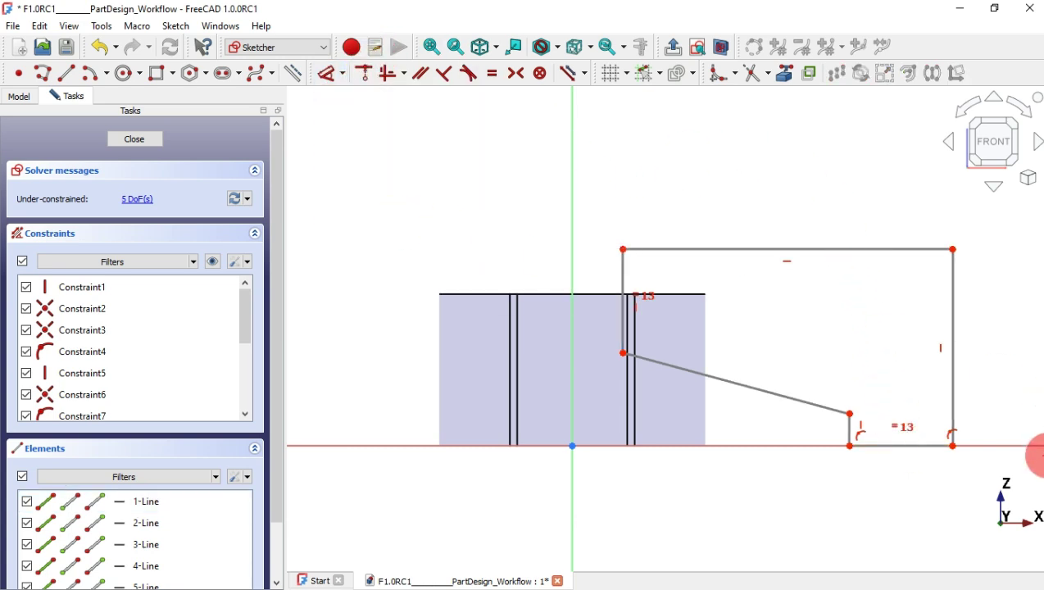
left_click(823, 403)
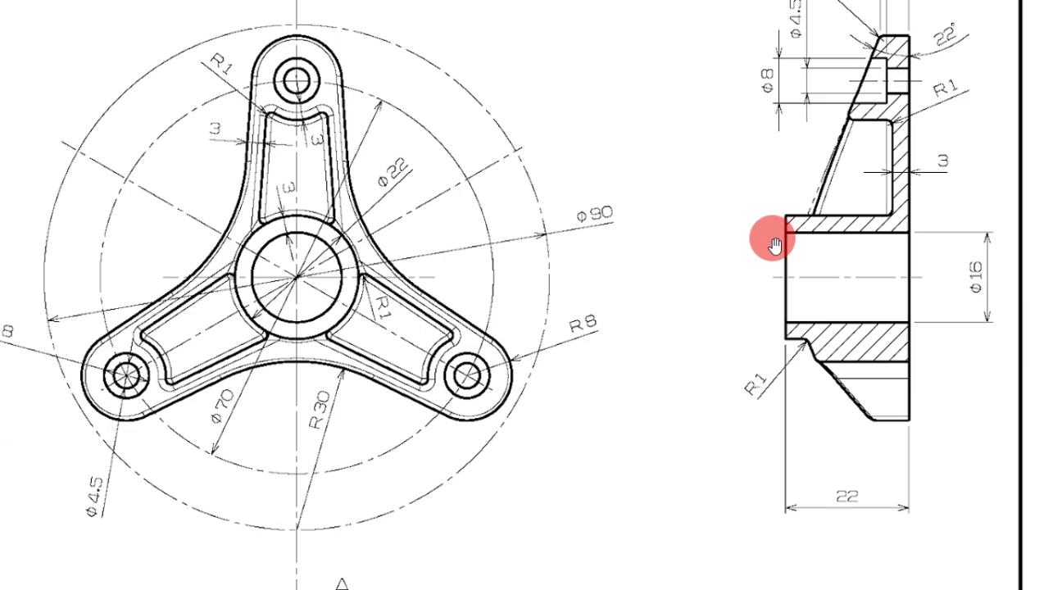
scroll(774, 244, "up", 3)
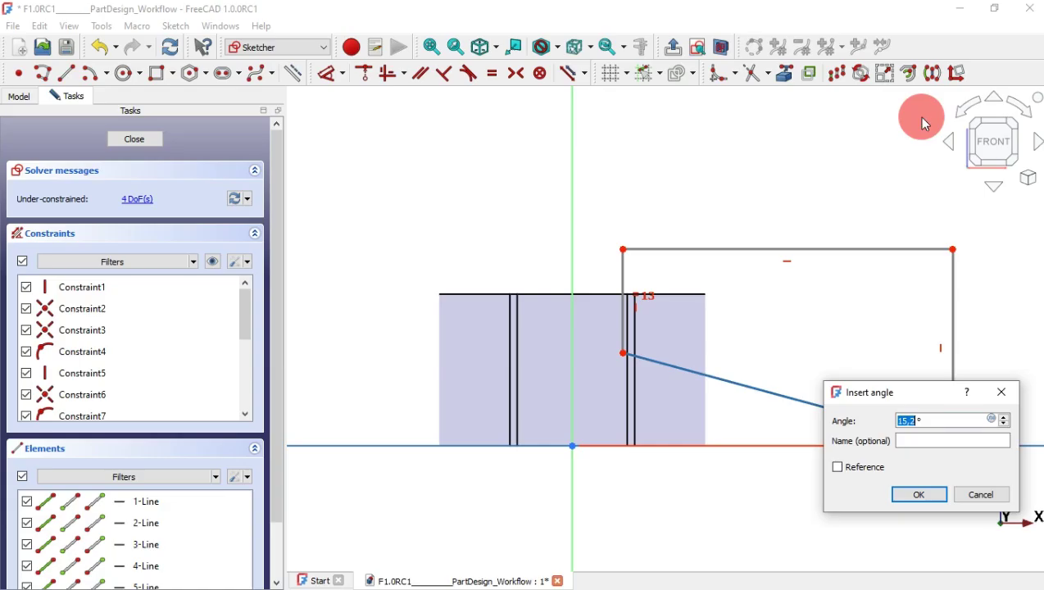
type("2")
key("Return")
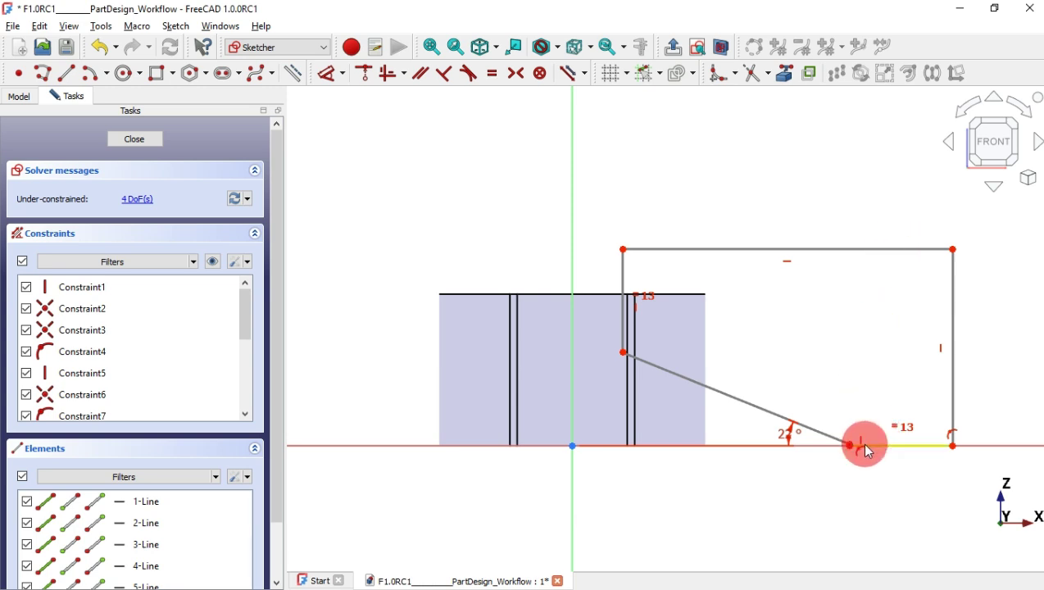
mouse_move(852, 448)
left_mouse_down()
mouse_move(871, 363)
mouse_move(858, 398)
mouse_move(856, 383)
left_mouse_up()
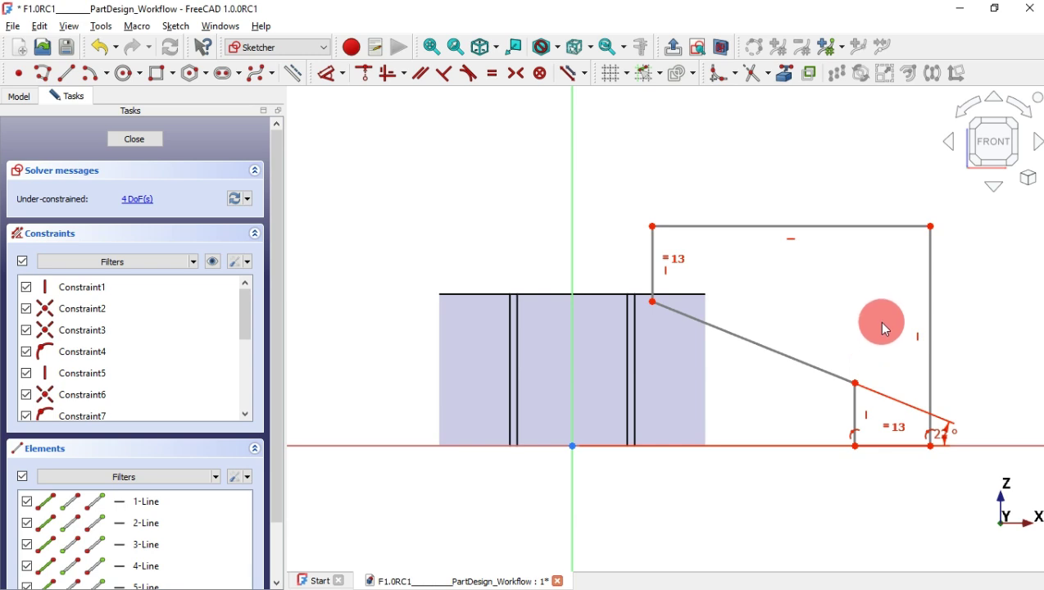
Step: Dimension the short vertical line at the slope's lower end to 5.2 mm
left_click(328, 76)
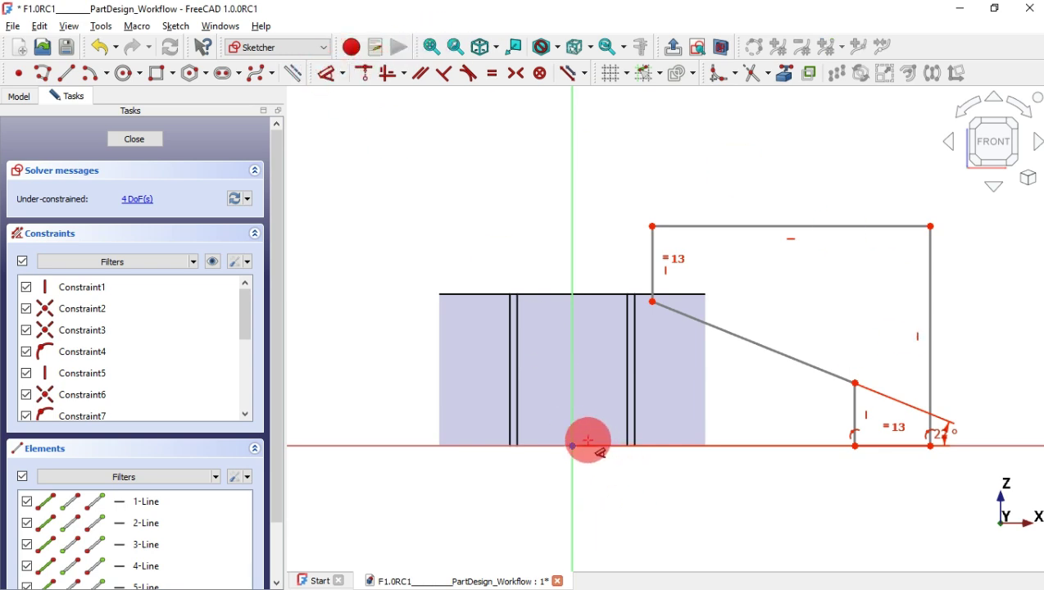
left_click(852, 418)
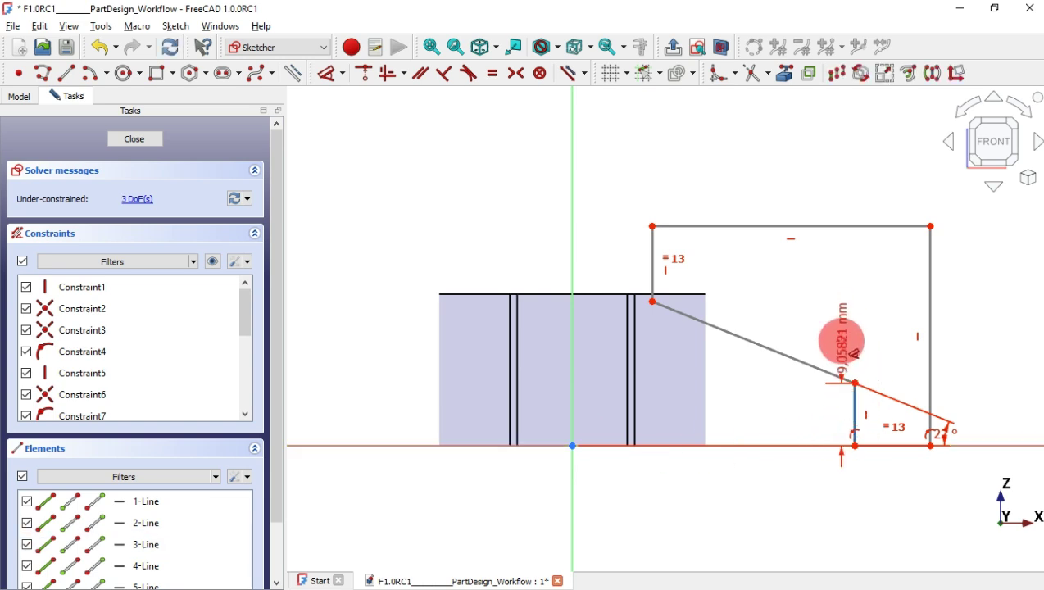
left_click(807, 304)
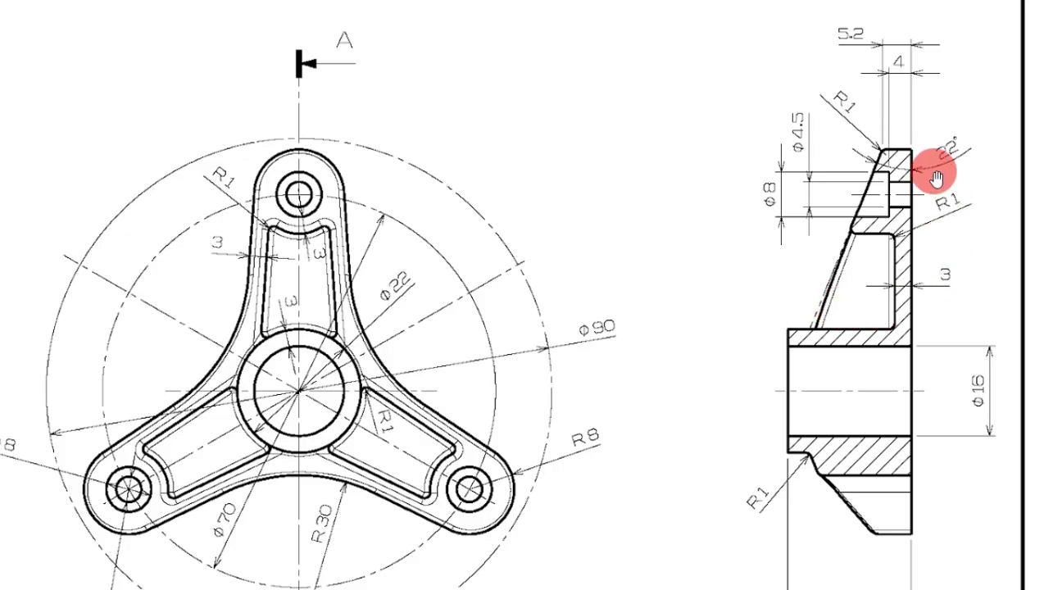
left_click_drag(936, 178, 946, 256)
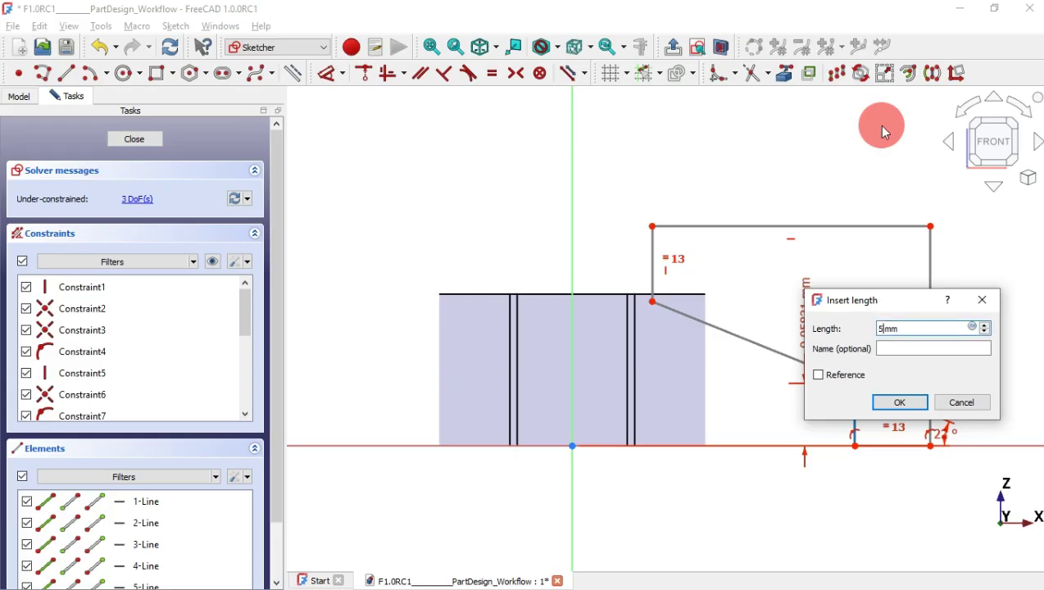
key("Return")
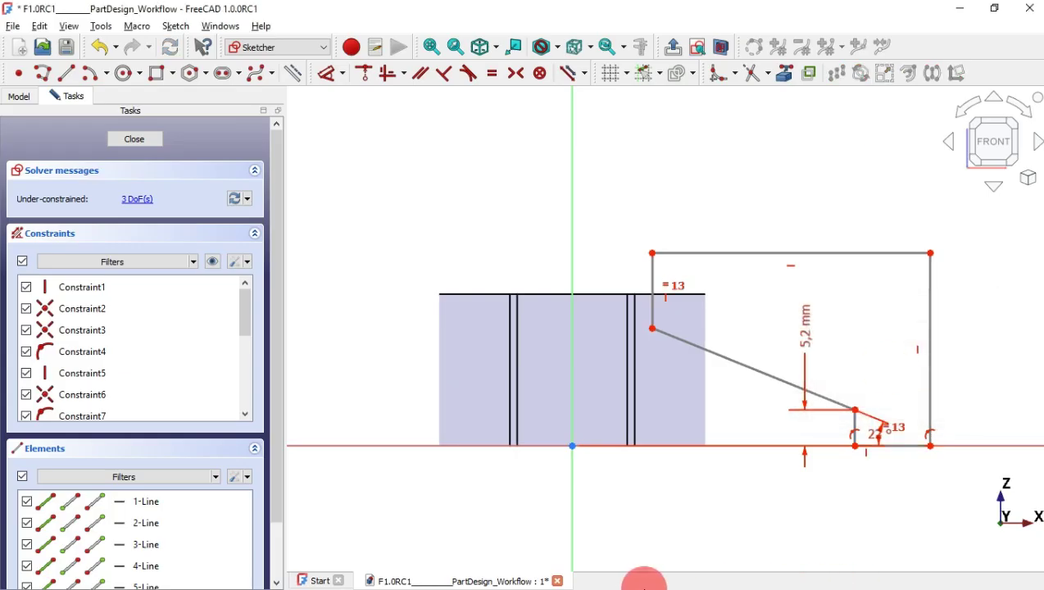
left_click(572, 447)
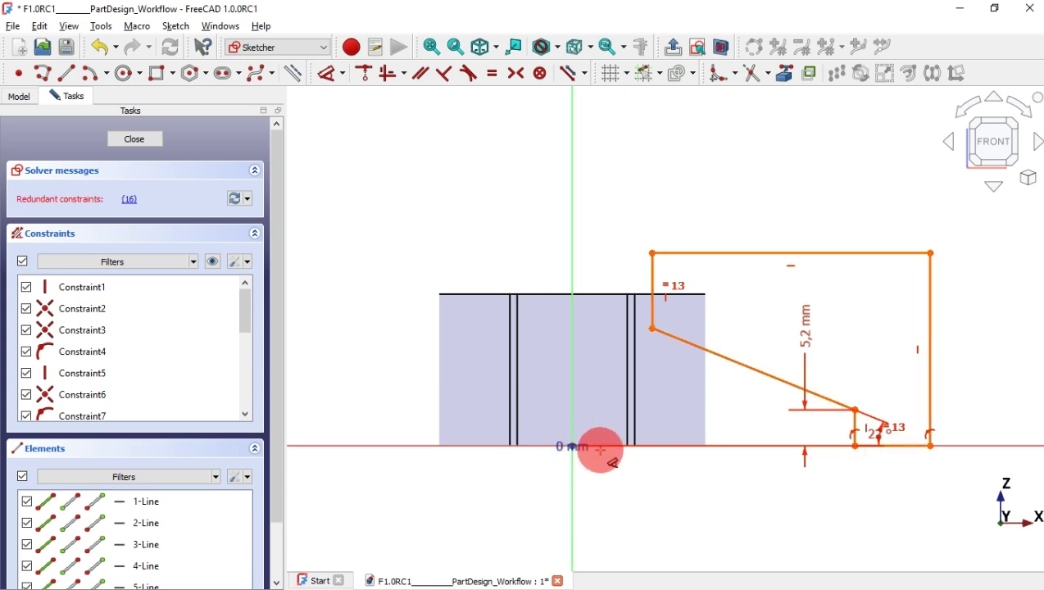
left_click(877, 453)
left_click(802, 467)
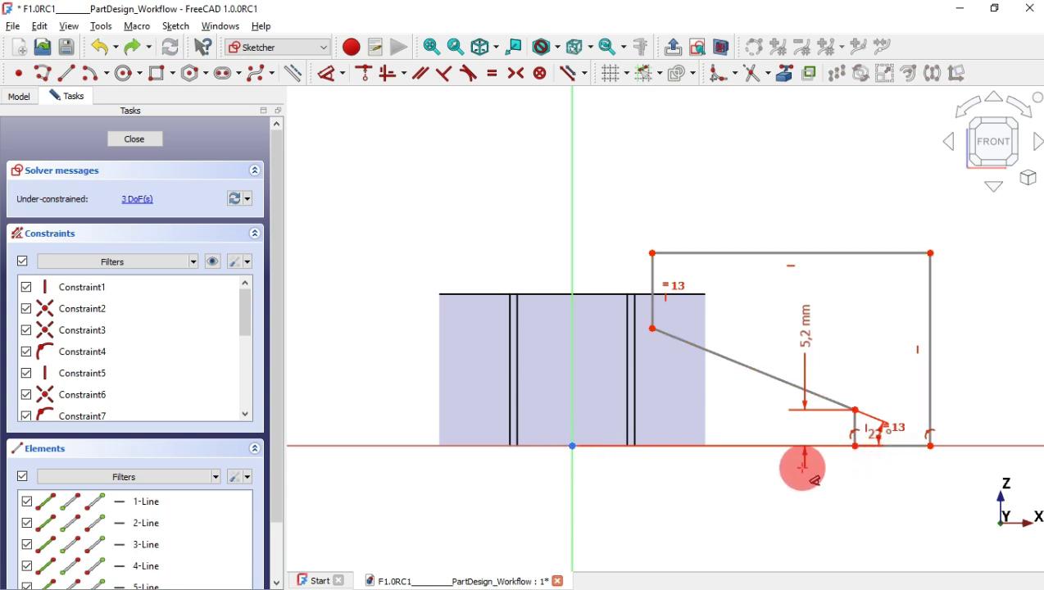
left_click(572, 445)
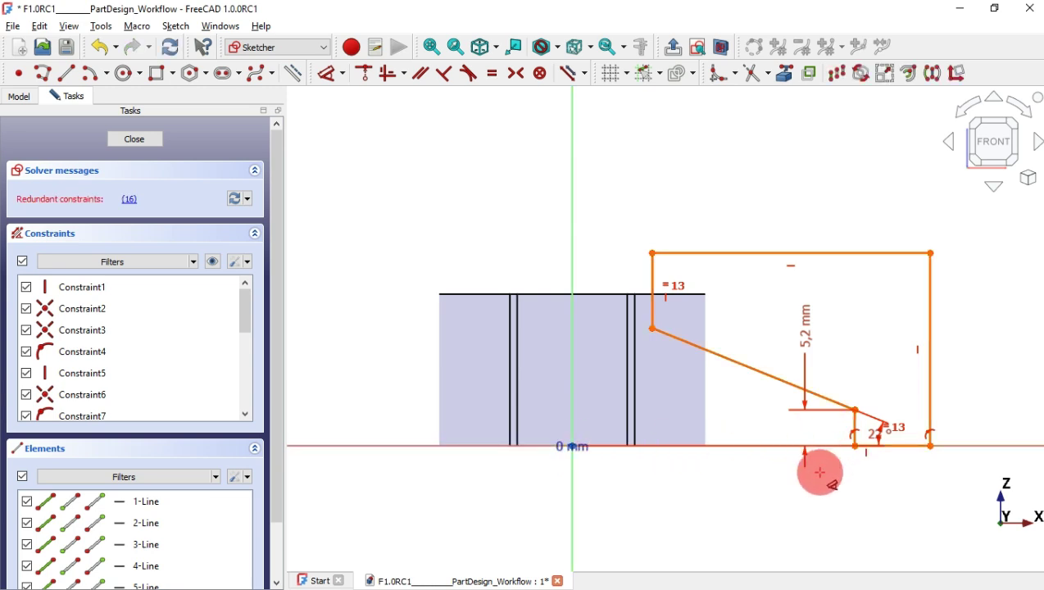
key("ctrl+z")
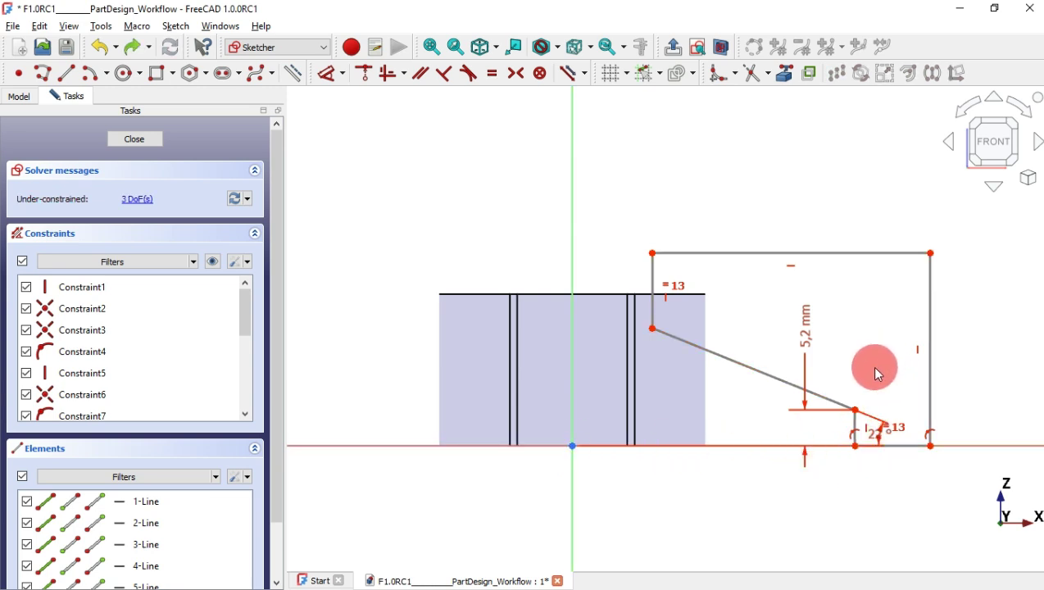
key("k")
key("a")
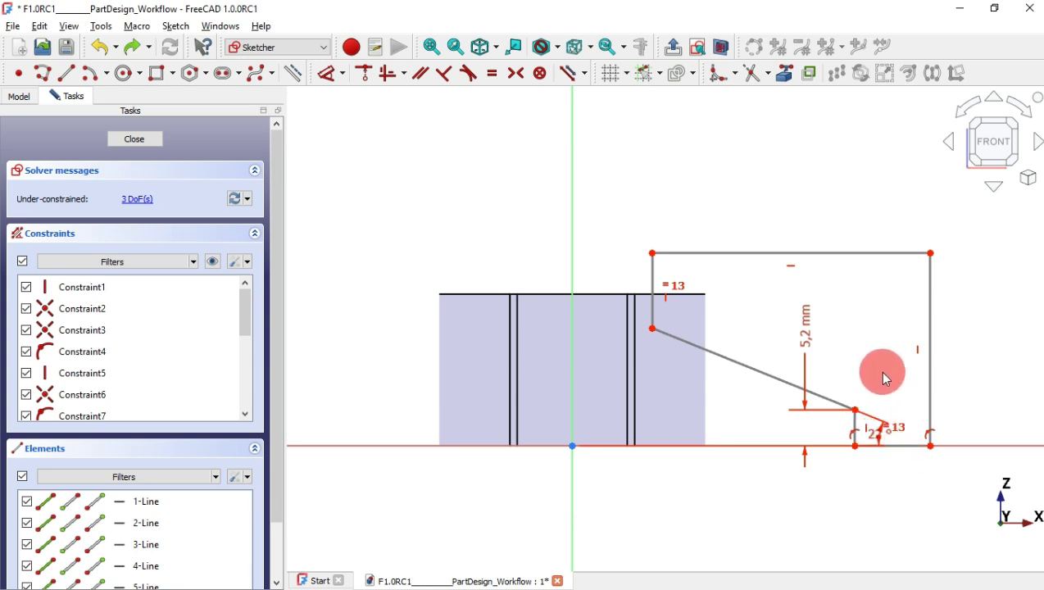
Step: Constrain the horizontal distance from the origin to the lower end of the short vertical line to 43 mm
left_click(342, 81)
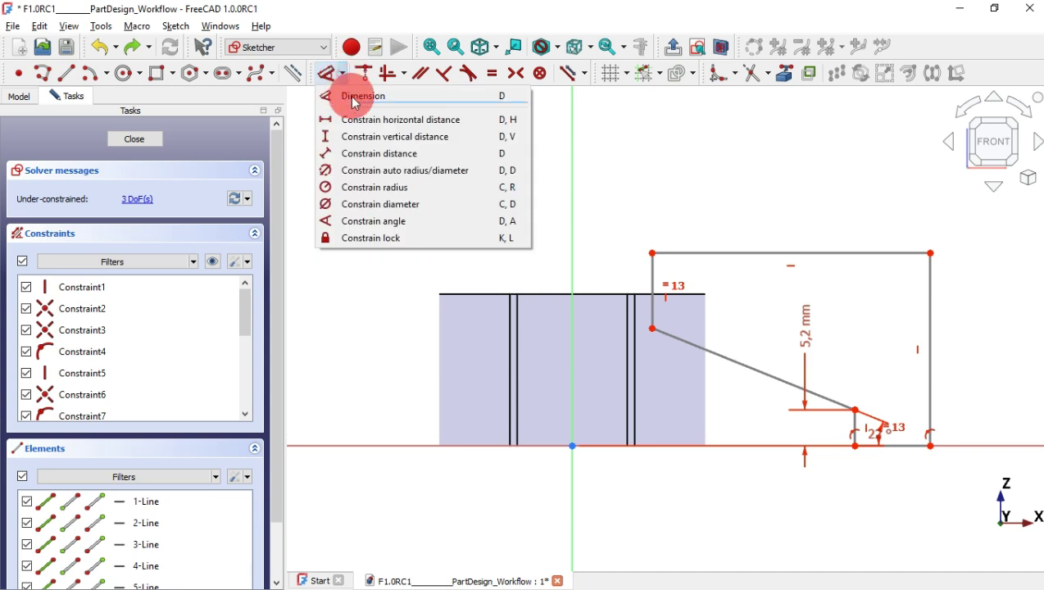
left_click(364, 116)
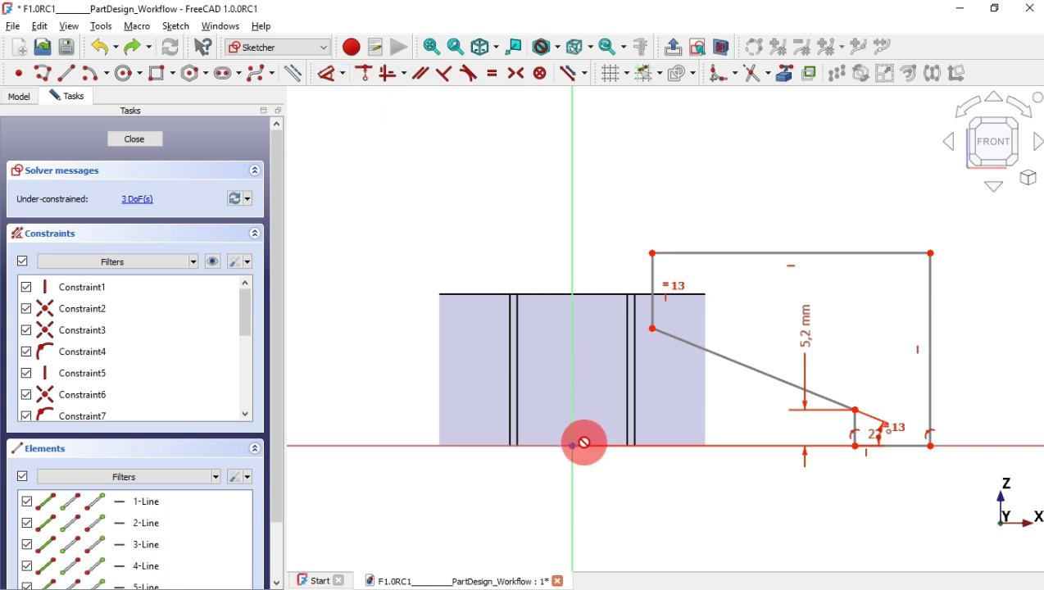
left_click(571, 446)
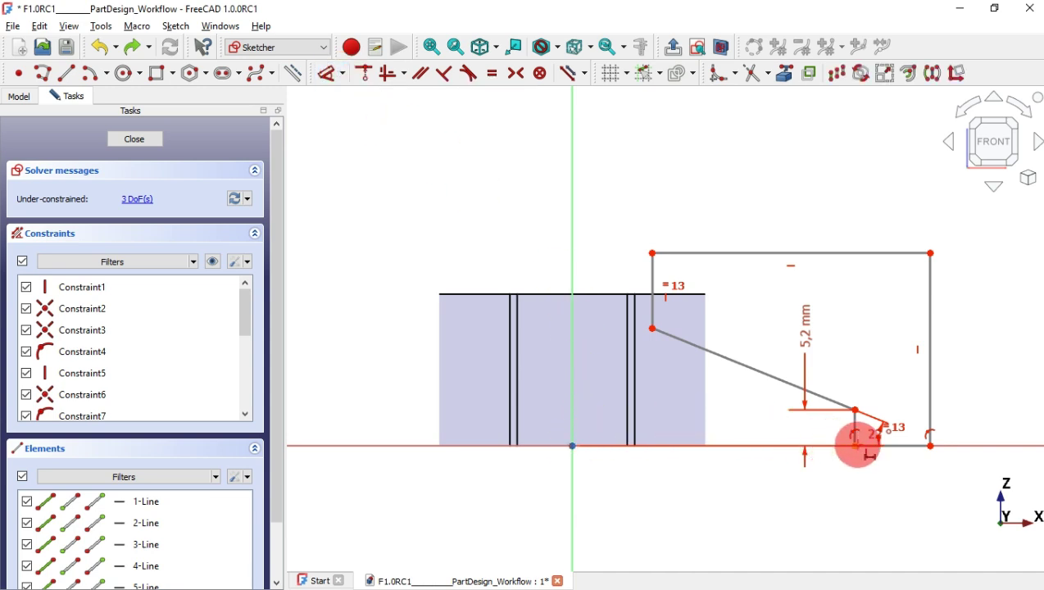
left_click(855, 446)
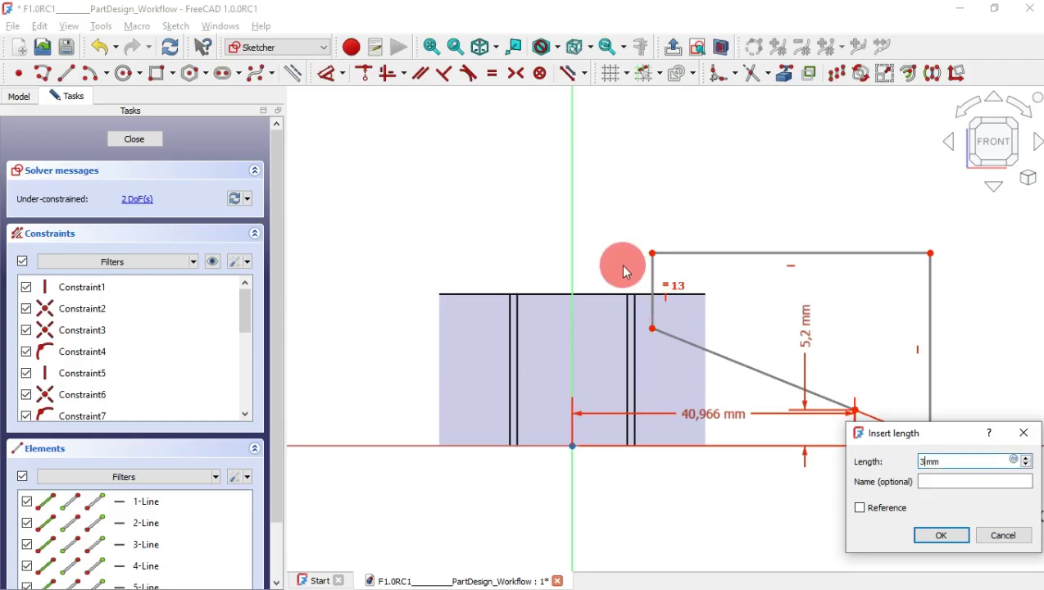
type("8")
key("Return")
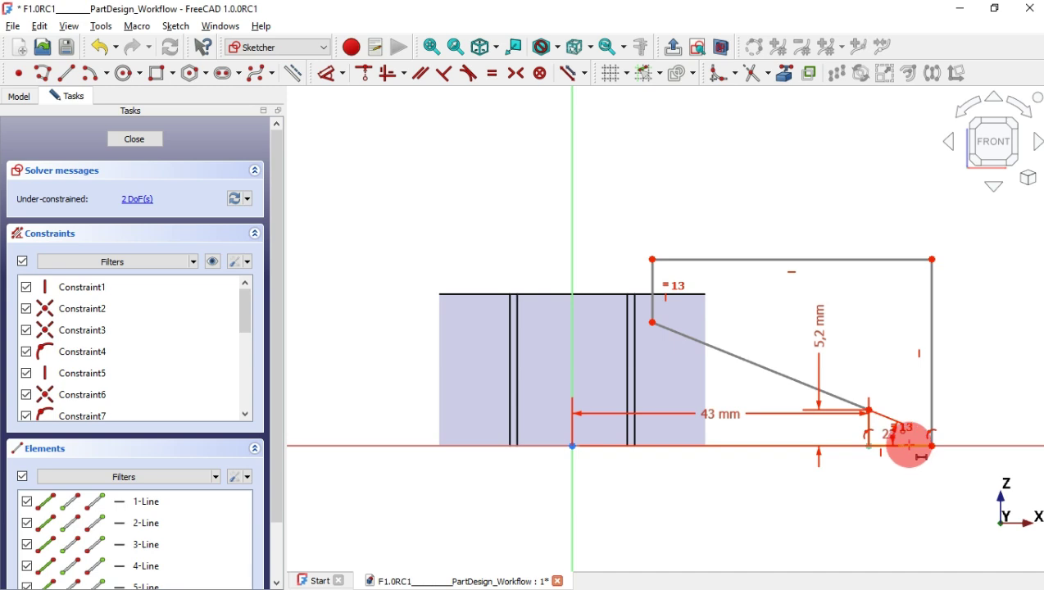
Step: Set the bottom line's length to 15 mm and the inner vertical line's horizontal distance from the origin to 11 mm, and leave the sketch
left_click(912, 452)
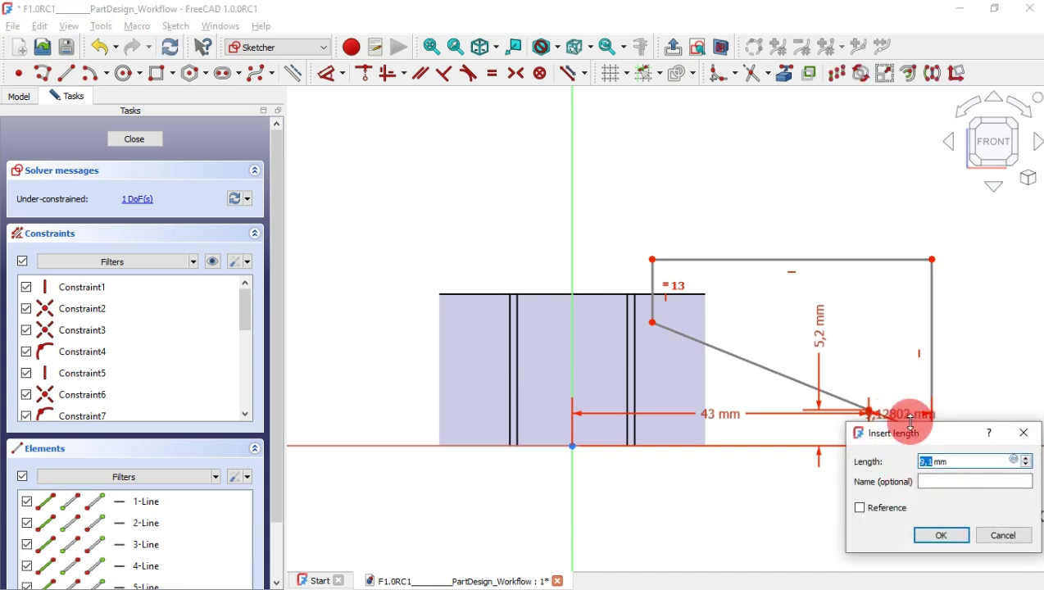
key("Return")
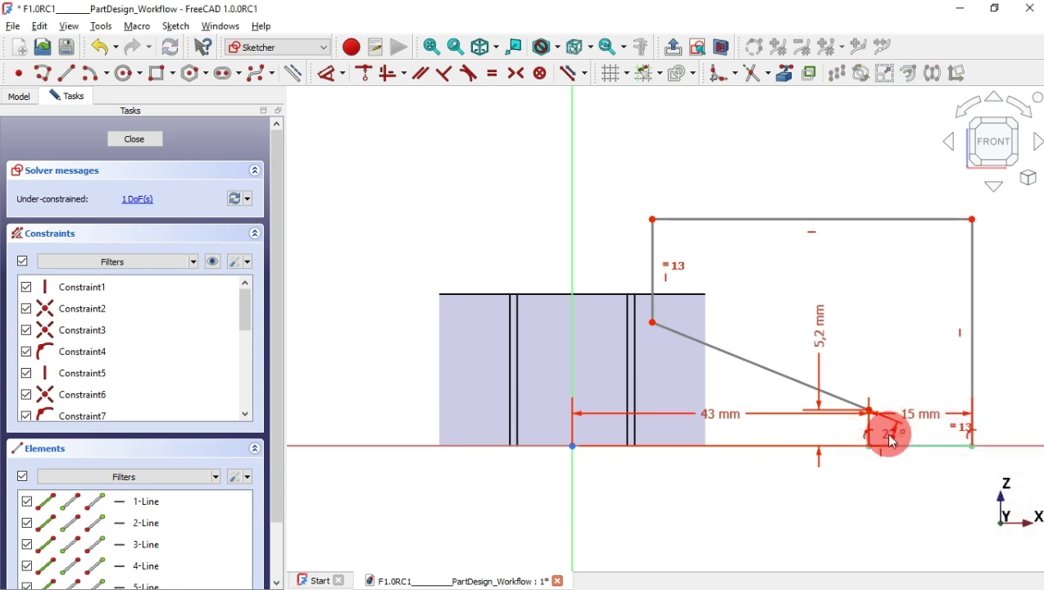
left_click(652, 323)
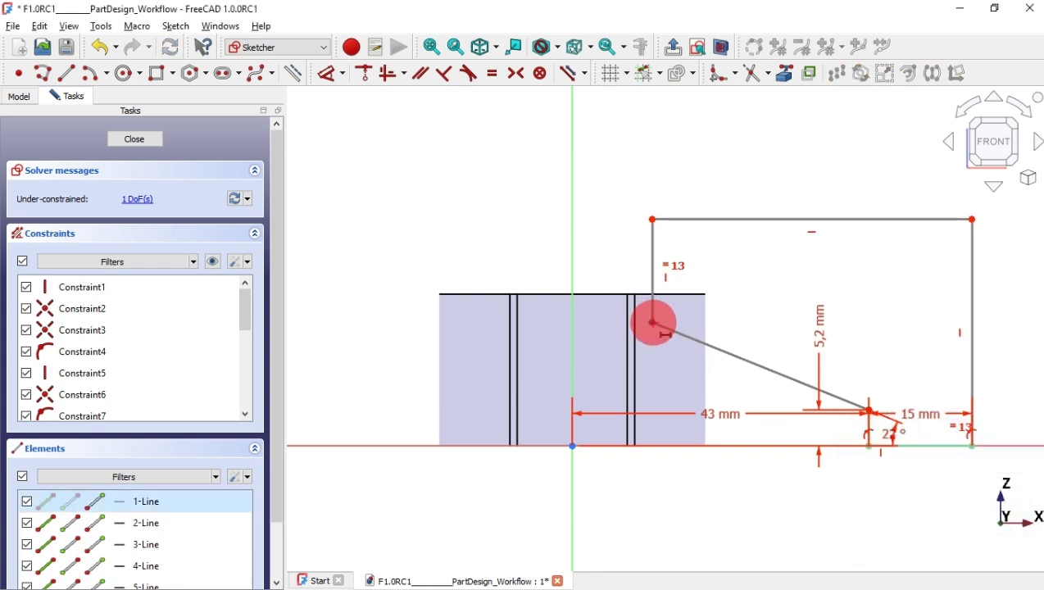
left_click(572, 445)
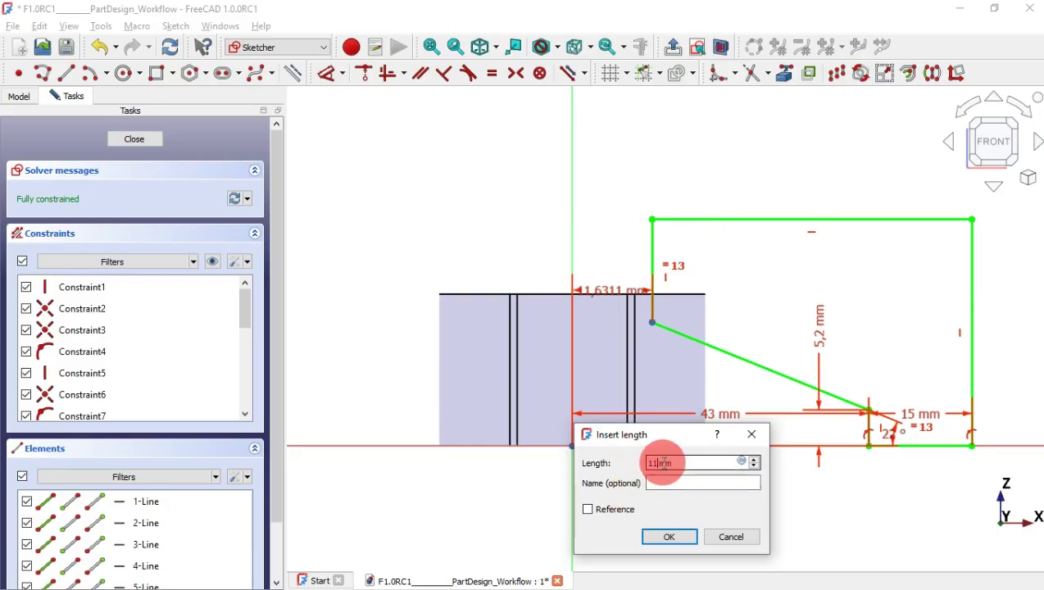
key("Return")
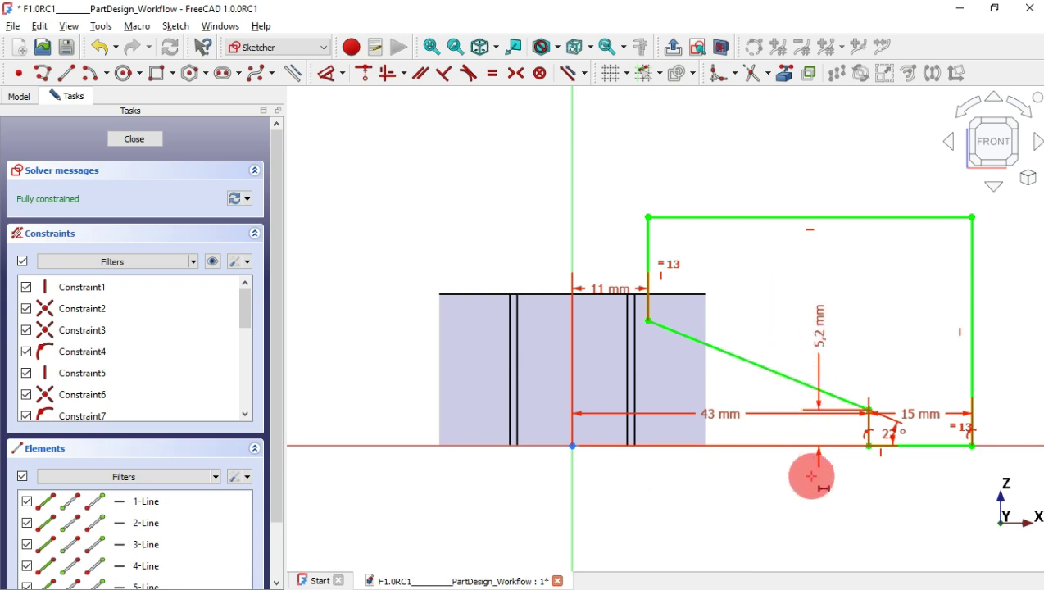
key("Escape")
key("Escape")
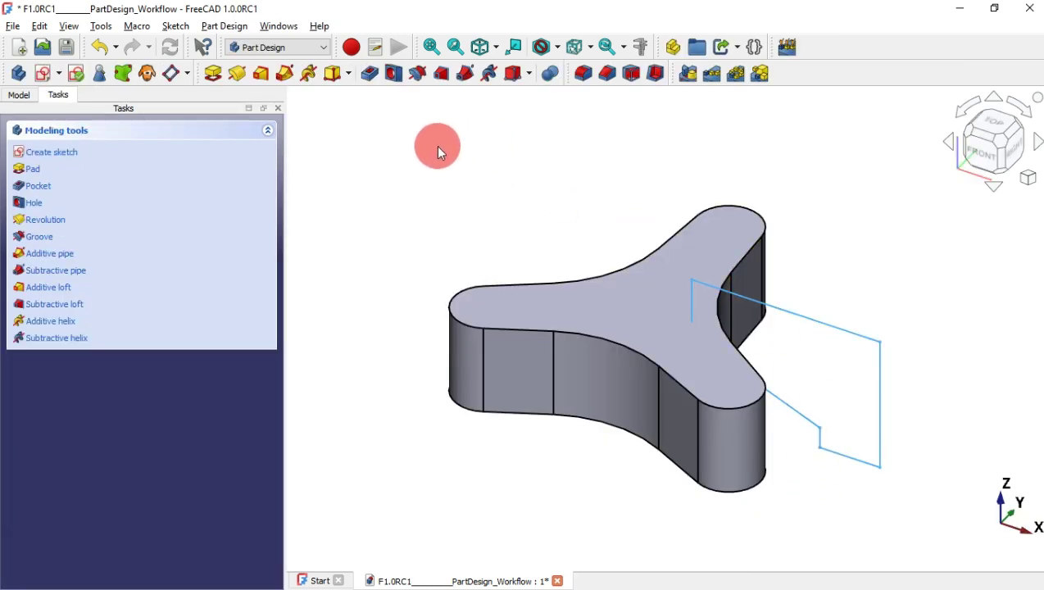
Step: Groove the three-armed body with the sloped profile through 360° about the vertical sketch axis
left_click(415, 75)
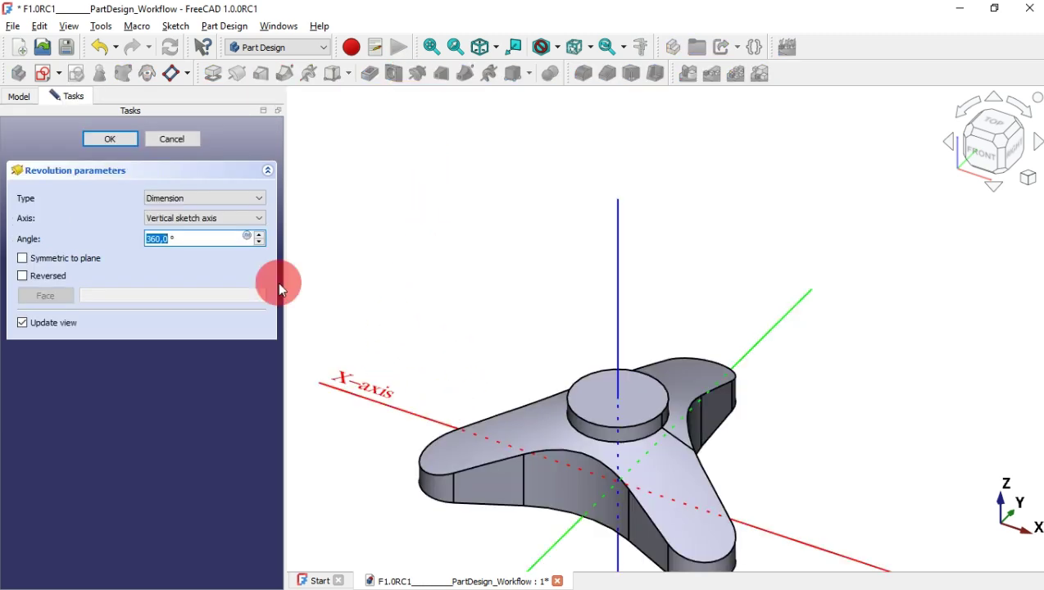
left_click(121, 140)
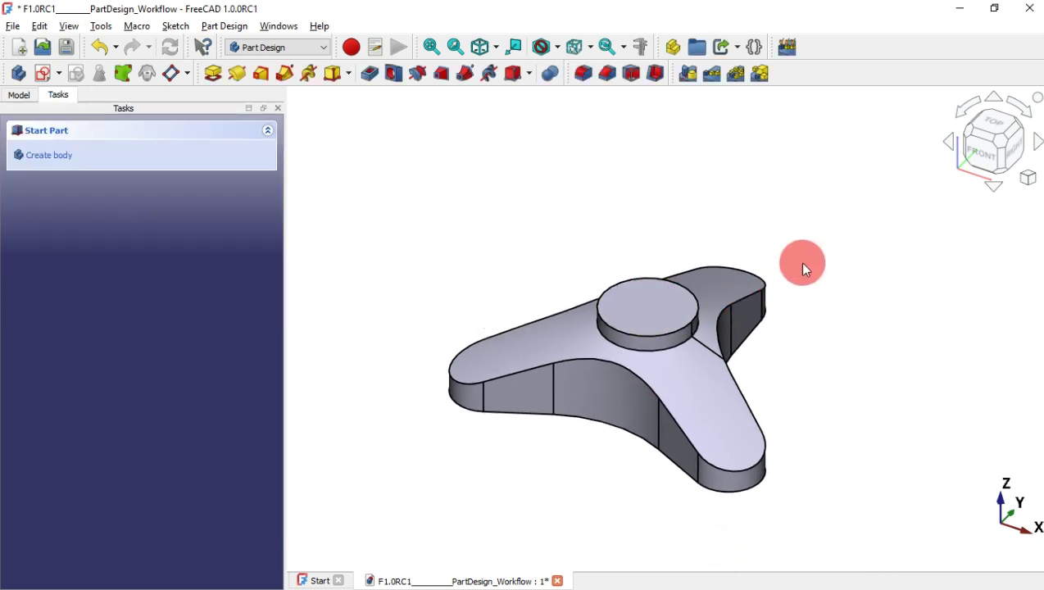
middle_click_drag(803, 265, 799, 309)
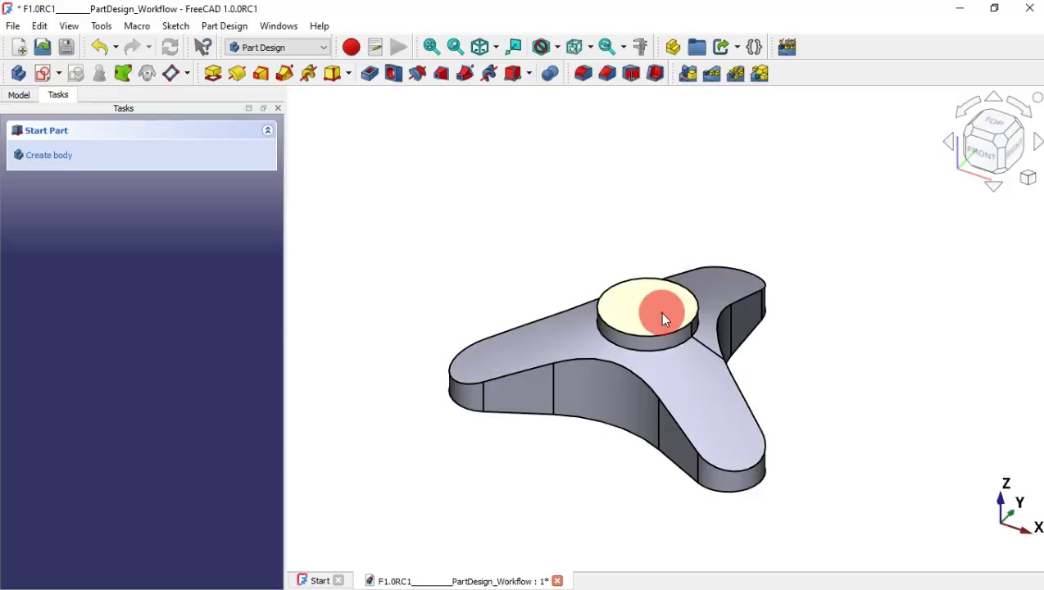
Step: Start a sketch on the central boss's top face and draw a 16 mm diameter circle centred on the origin
left_click(660, 312)
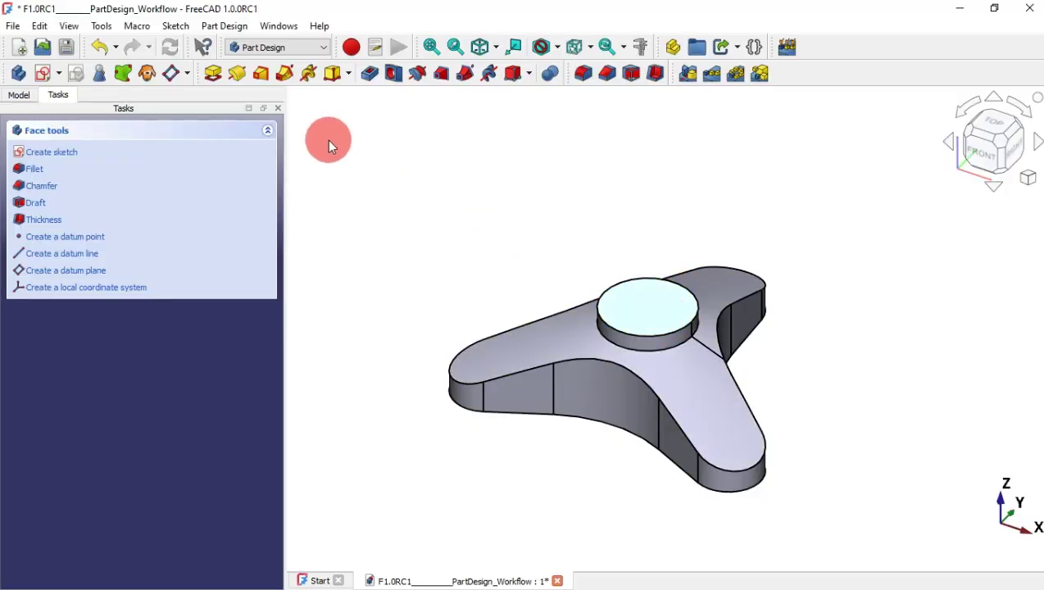
left_click(53, 80)
scroll(752, 309, "up", 2)
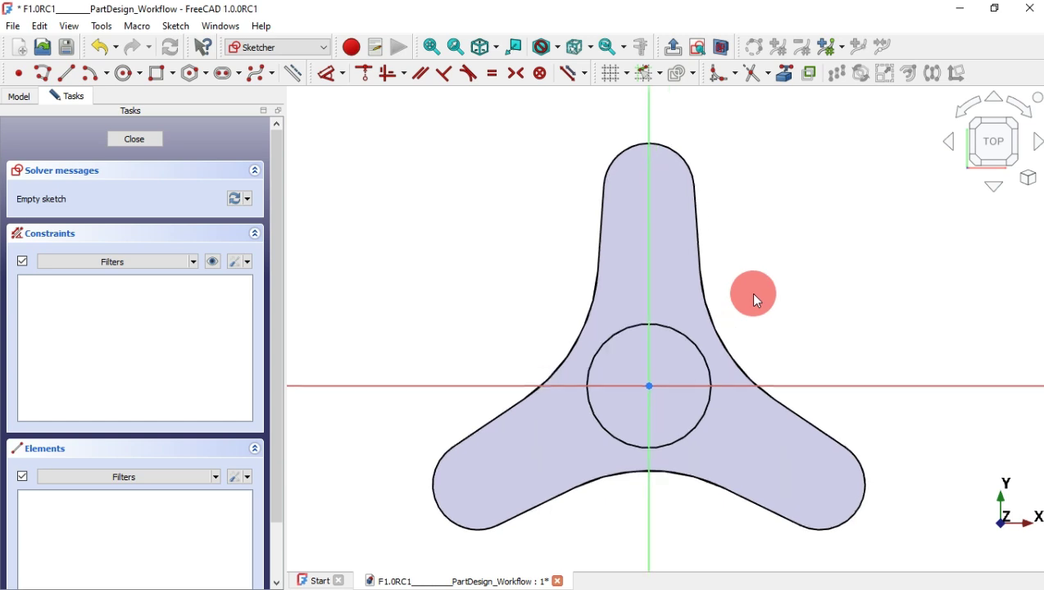
left_click(128, 74)
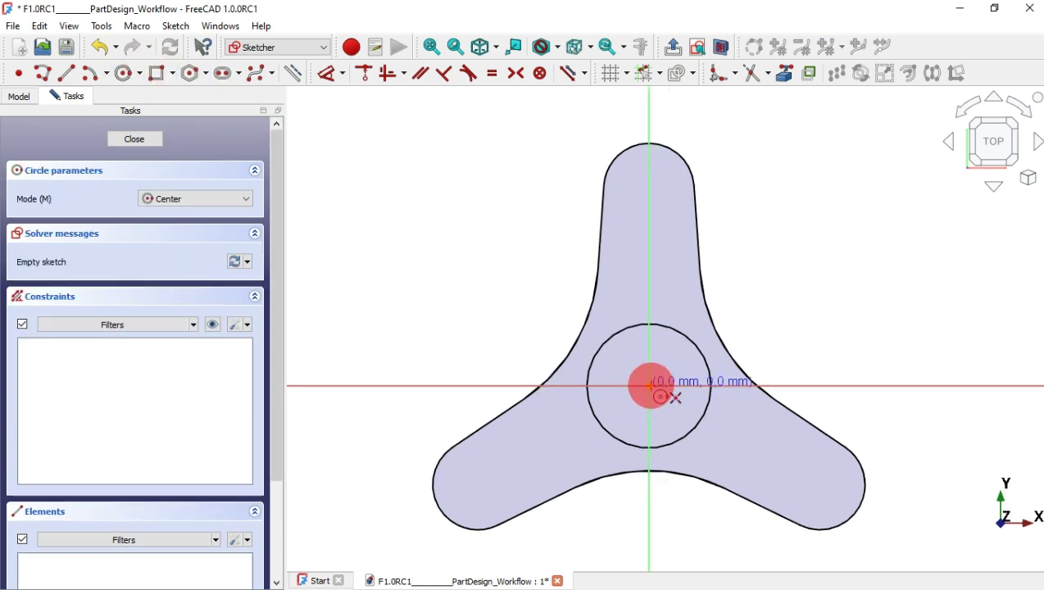
left_click(648, 386)
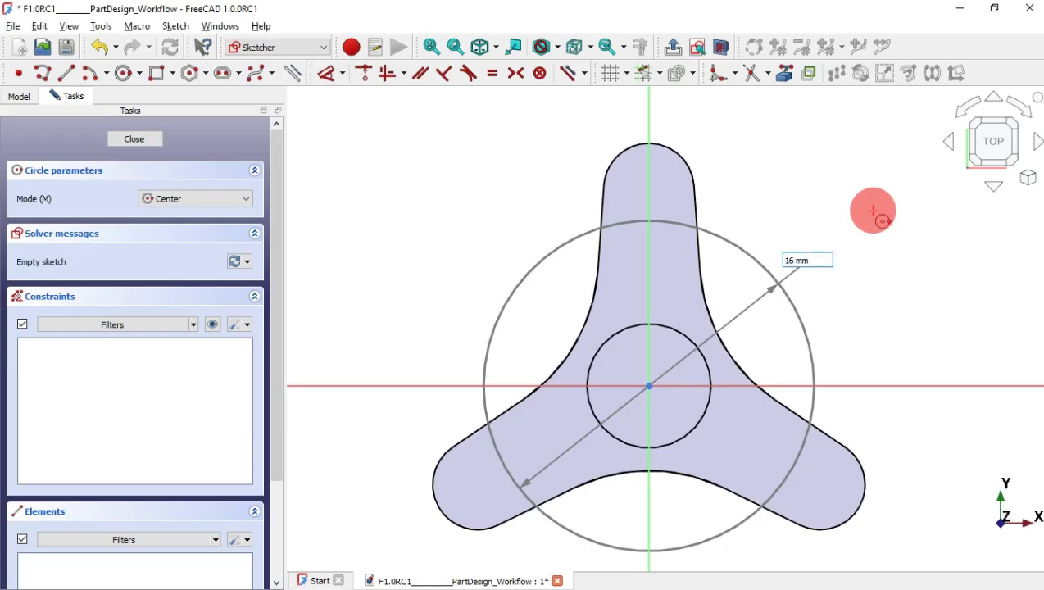
key("Return")
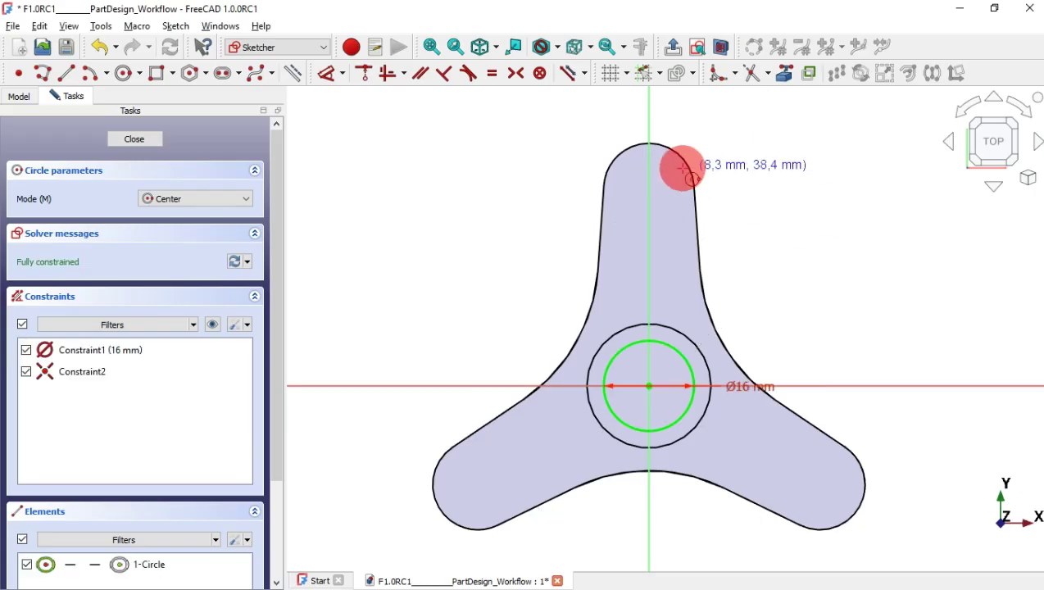
right_click(788, 100)
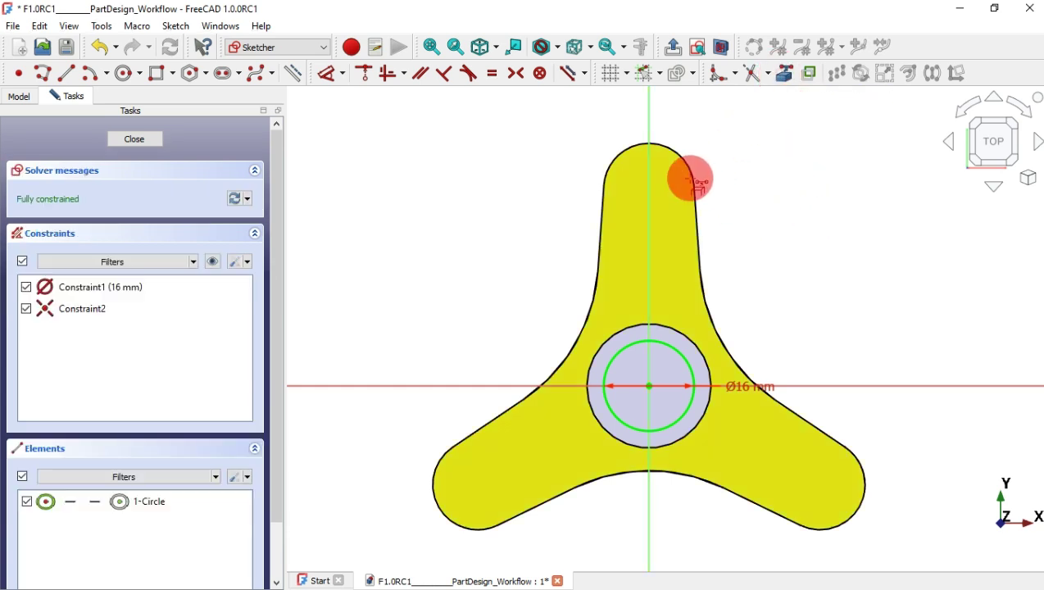
Step: Undo the projection of the upper arm's end arc and draw a 4.5 mm diameter circle on the vertical axis within that arm
left_click(672, 151)
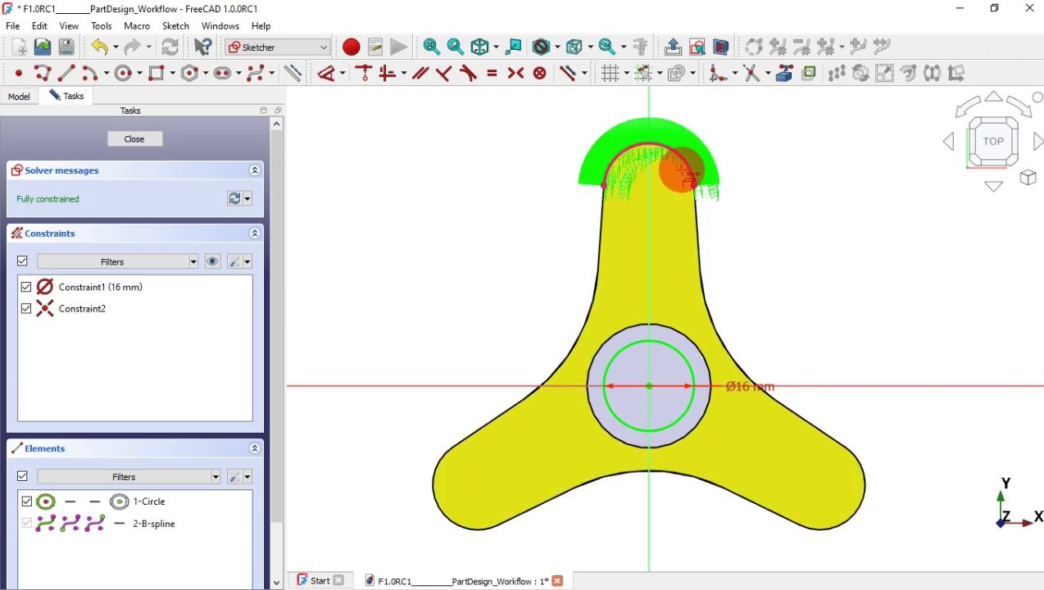
key("ctrl+z")
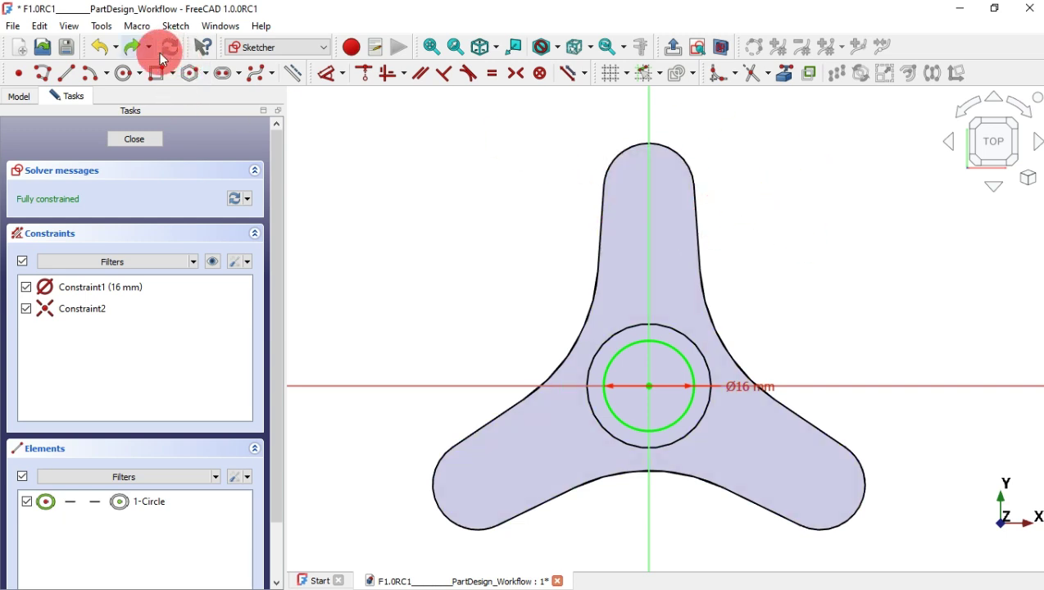
left_click(127, 73)
left_click(653, 209)
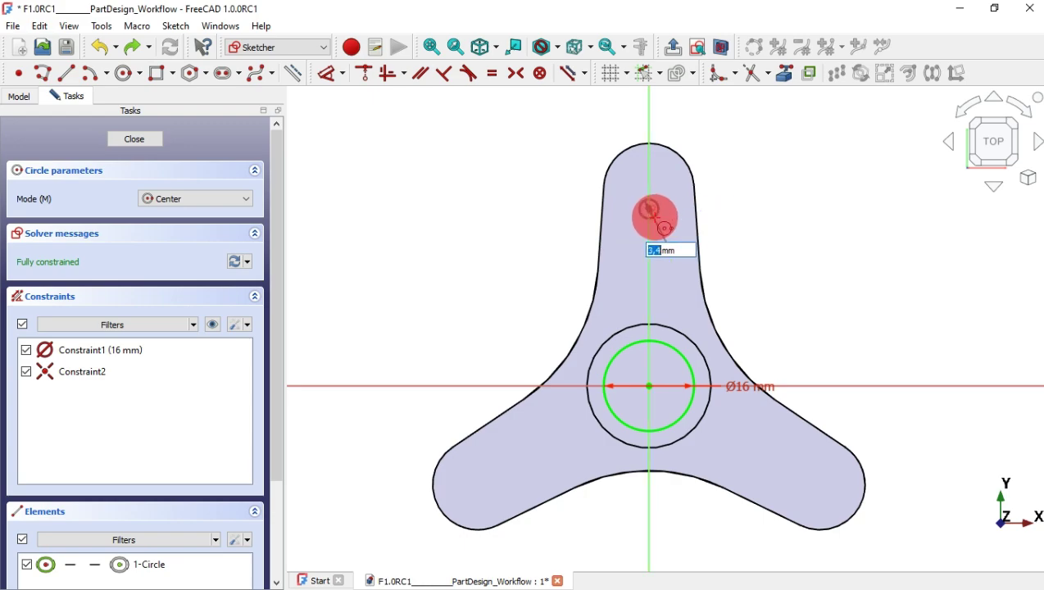
key("alt+Tab")
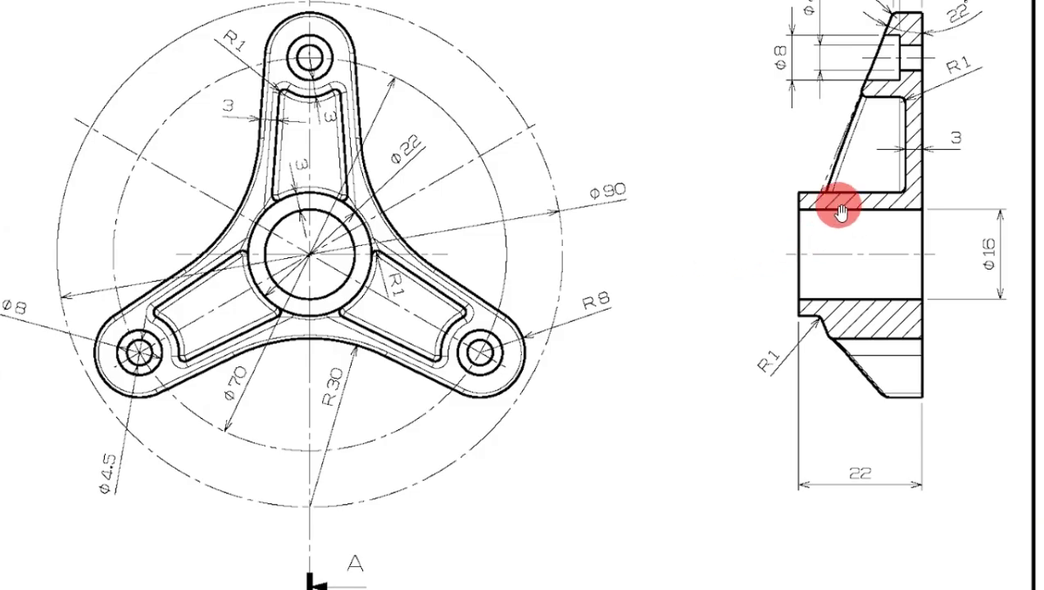
scroll(819, 207, "up", 2)
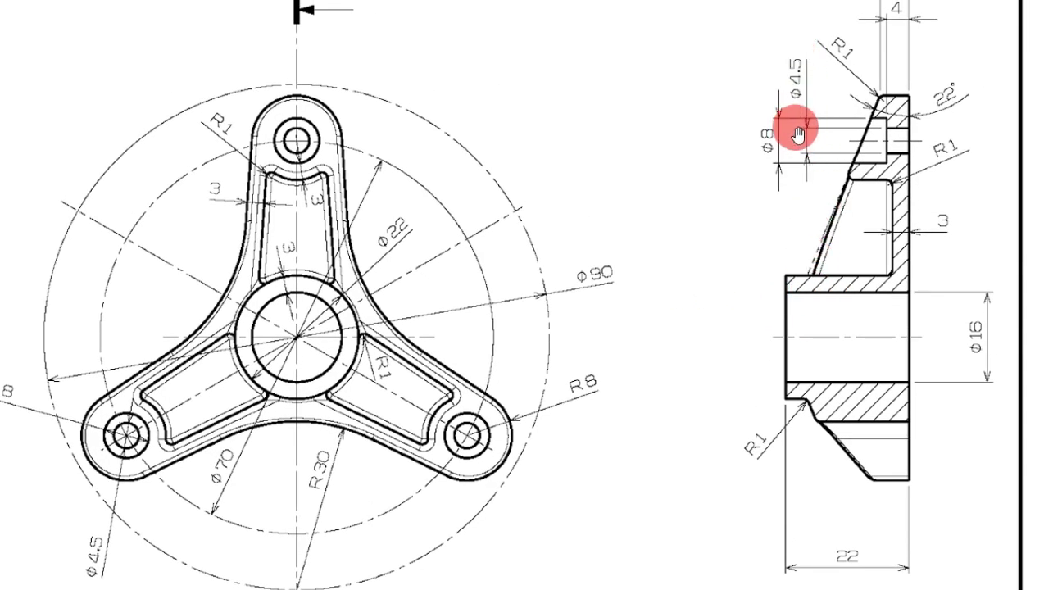
key("alt+Tab")
key("Return")
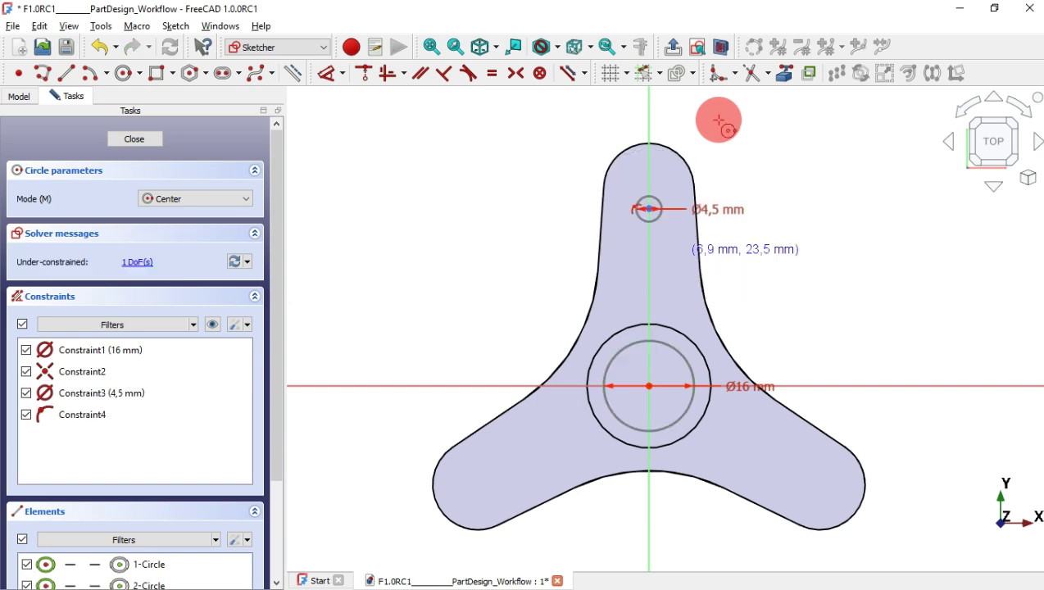
Step: Constrain the 4.5 mm circle's centre to a vertical distance of 35 mm from the origin and leave the sketch
scroll(674, 183, "up", 2)
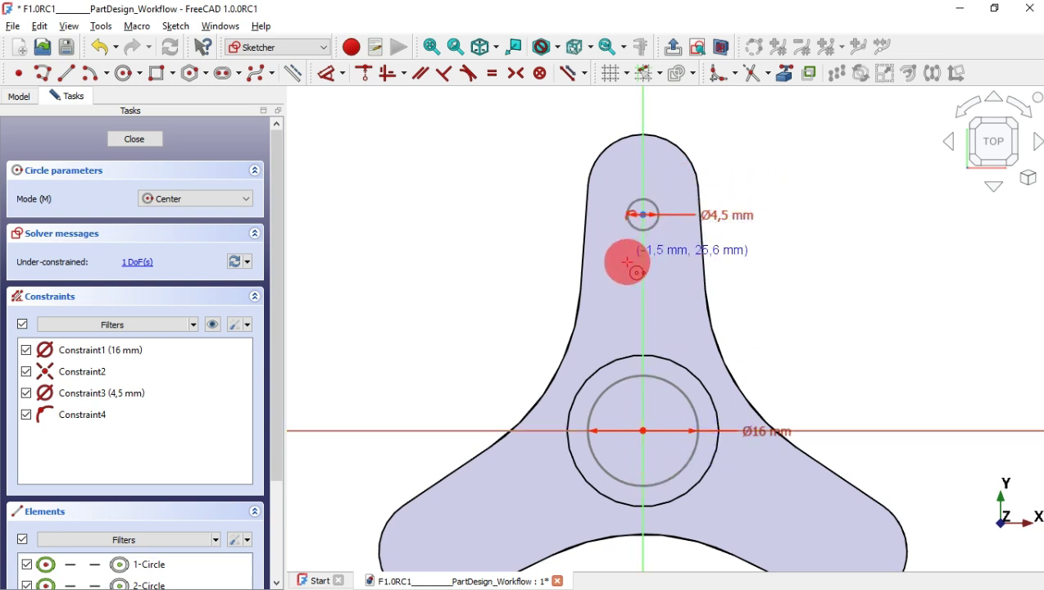
left_click(325, 75)
left_click(644, 215)
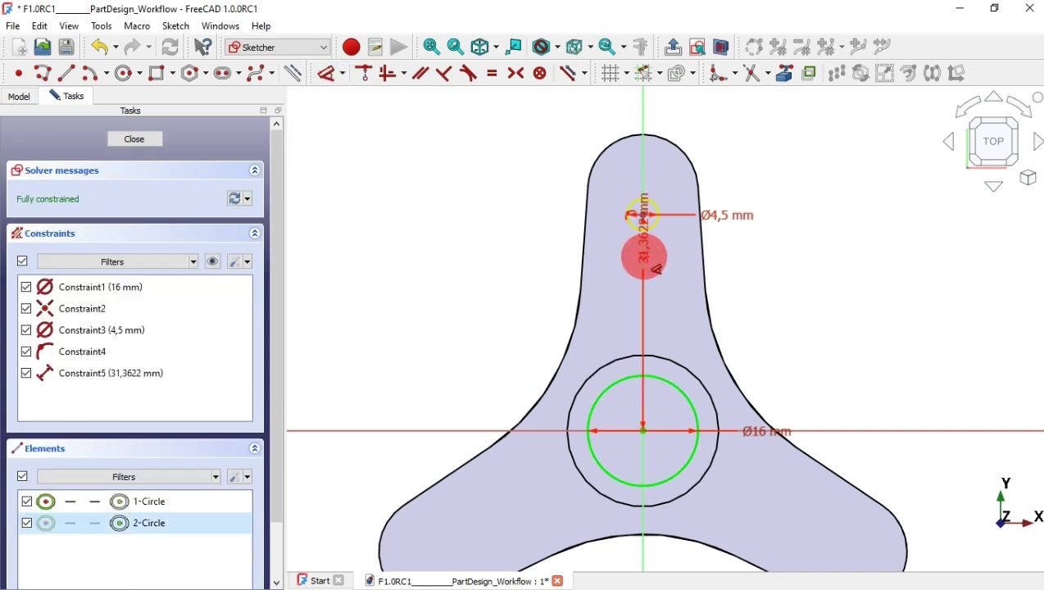
mouse_move(642, 319)
left_mouse_down()
mouse_move(613, 366)
mouse_move(455, 320)
left_mouse_up()
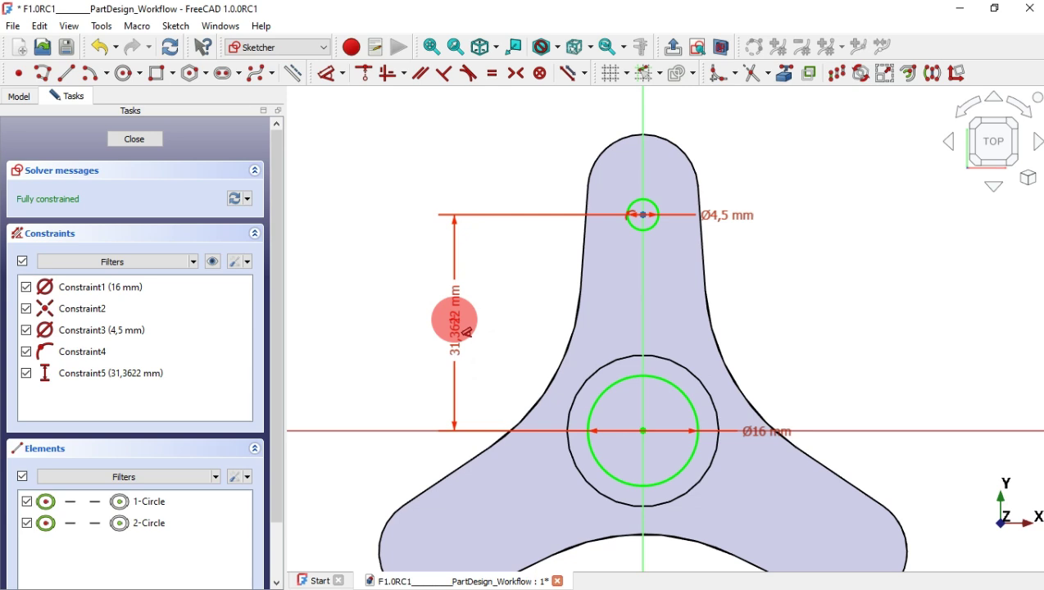
double_click(461, 329)
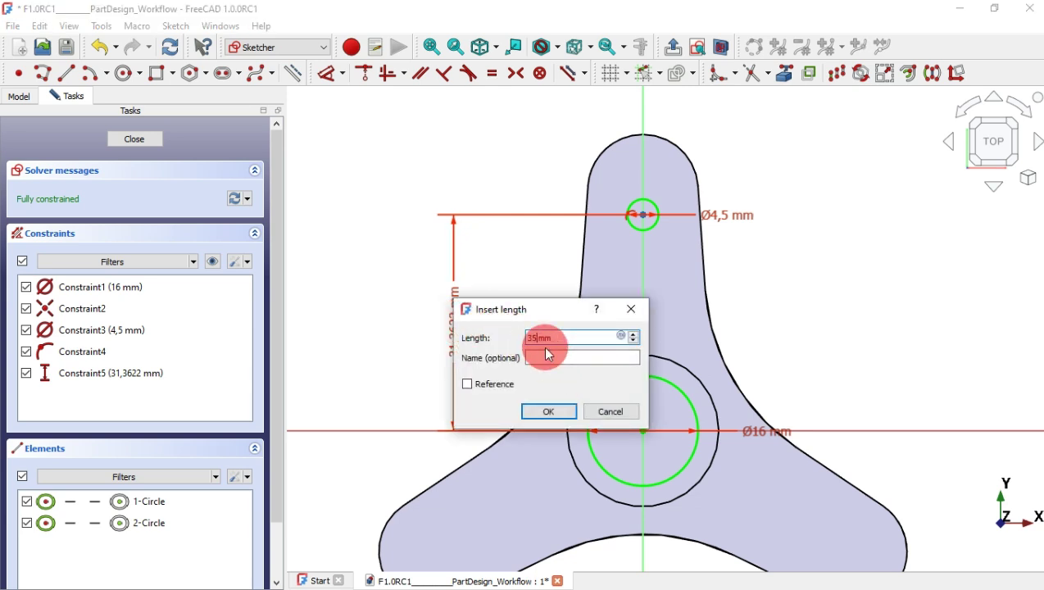
key("Return")
key("Escape")
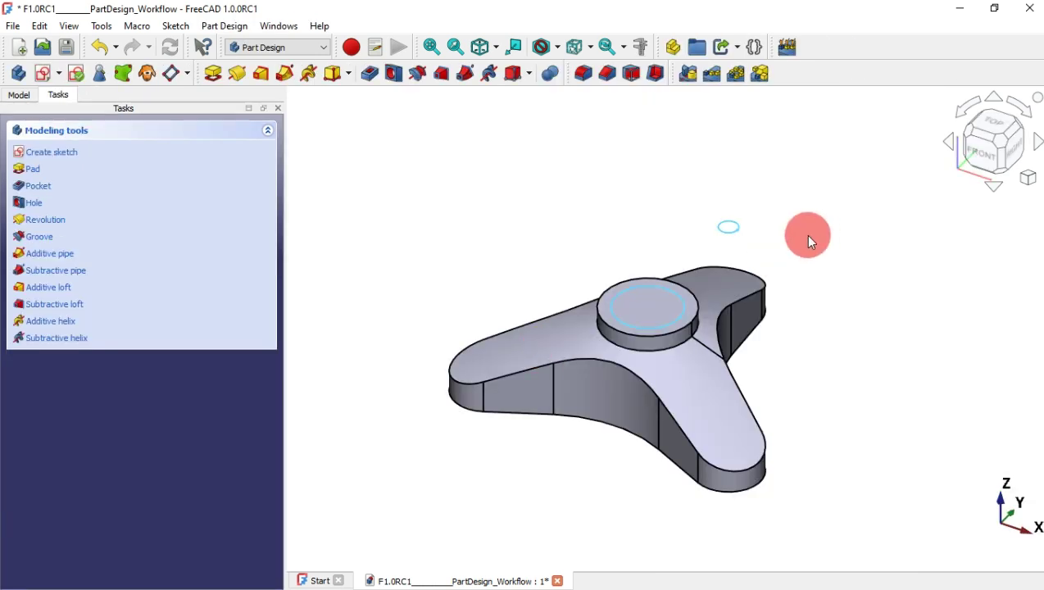
Step: Pocket the two circles through all of the body
left_click(373, 75)
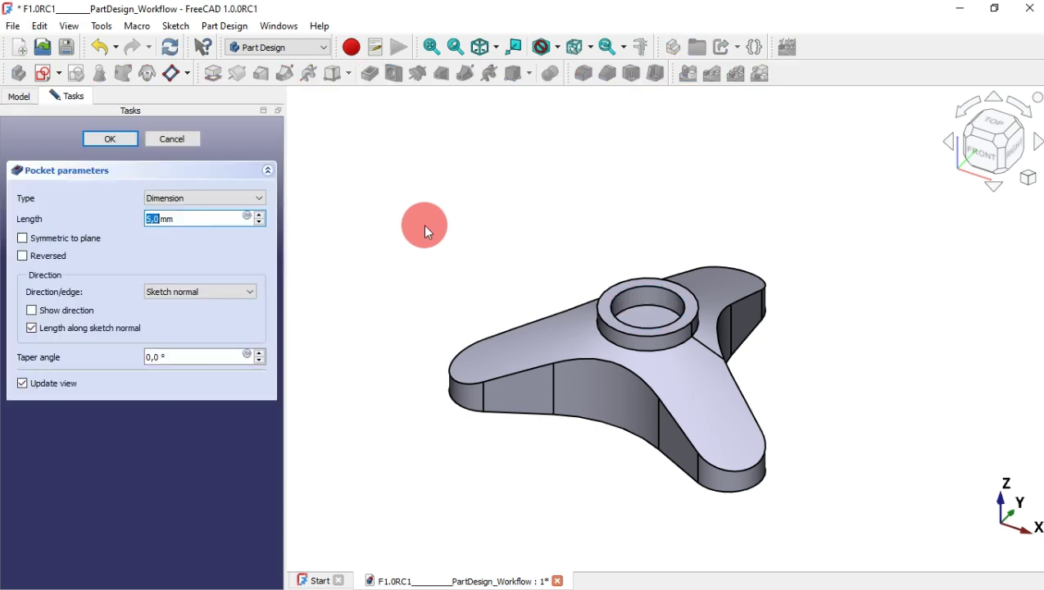
left_click_drag(212, 221, 144, 205)
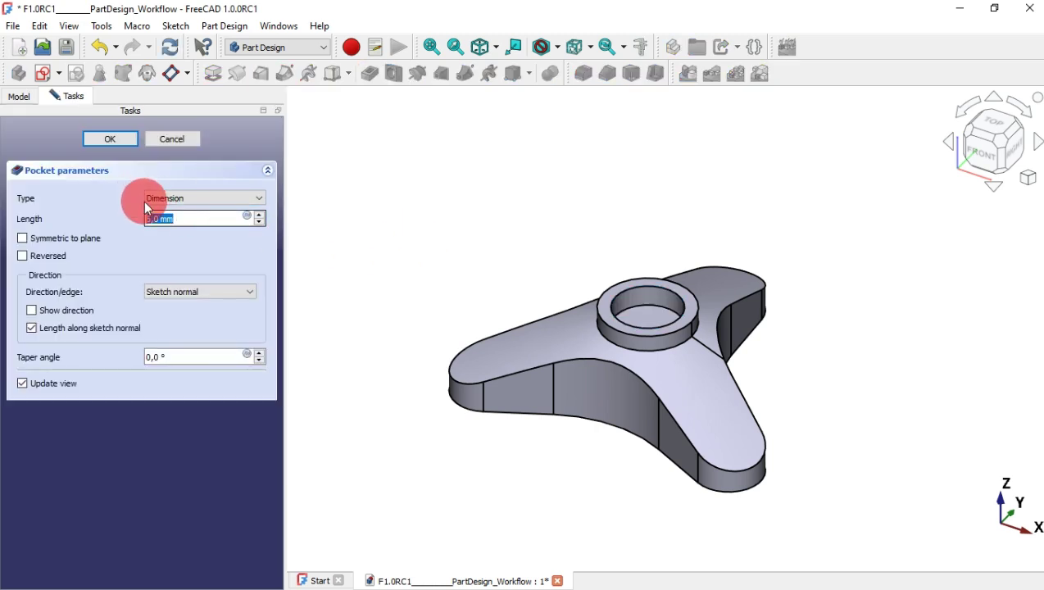
left_click(210, 193)
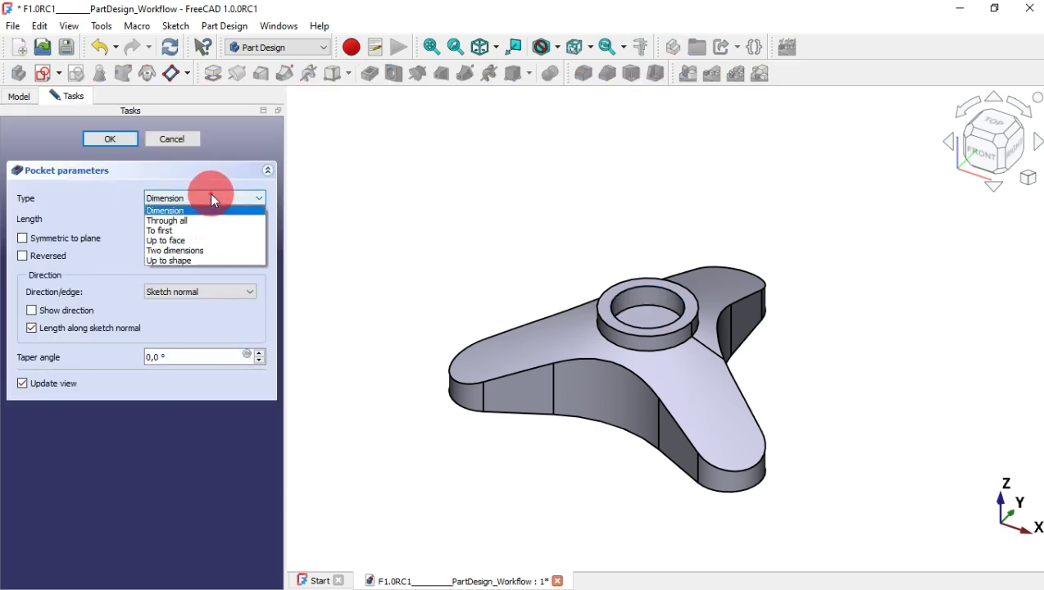
left_click(216, 217)
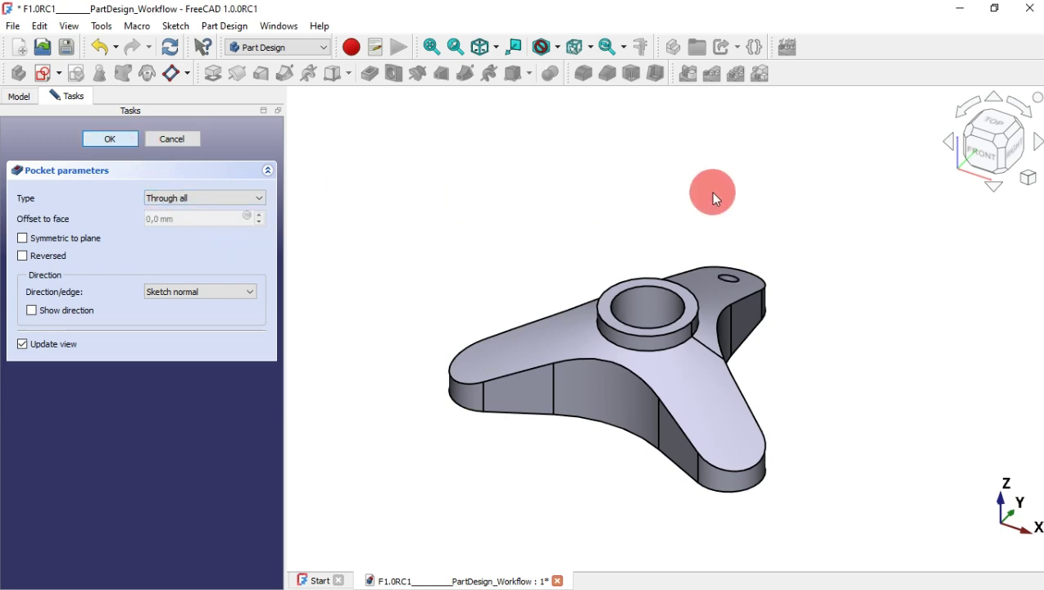
left_click_drag(712, 195, 398, 221)
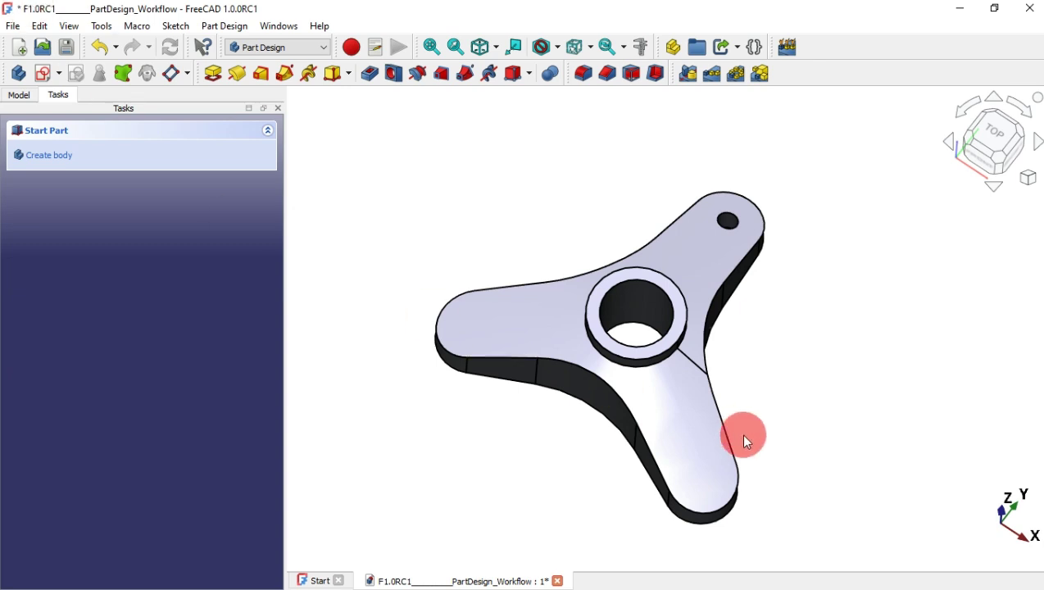
Step: Start a new sketch on the ring-shaped top face of the central boss
left_click(675, 304)
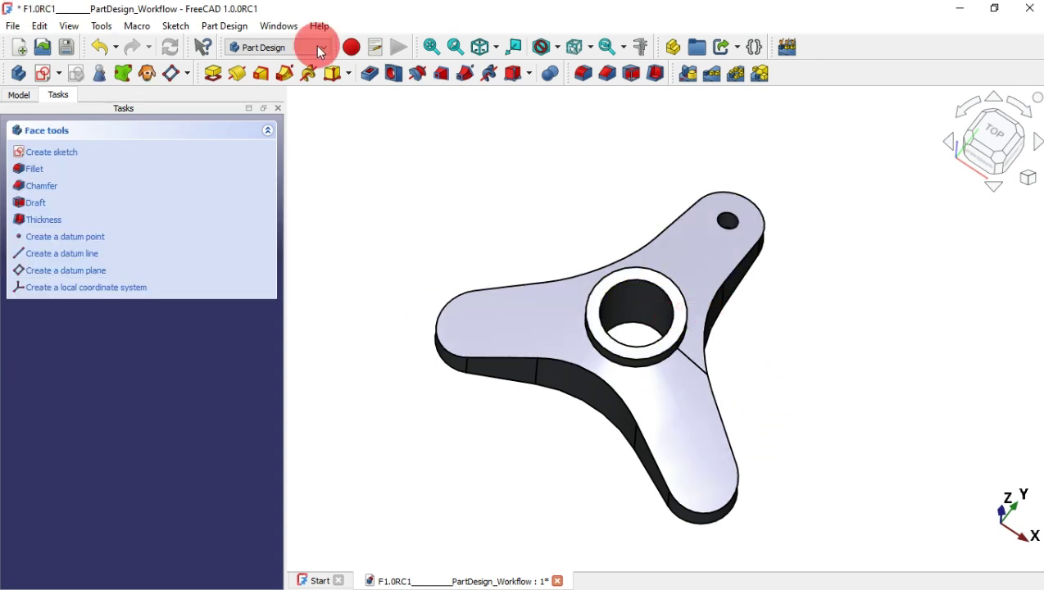
left_click(49, 72)
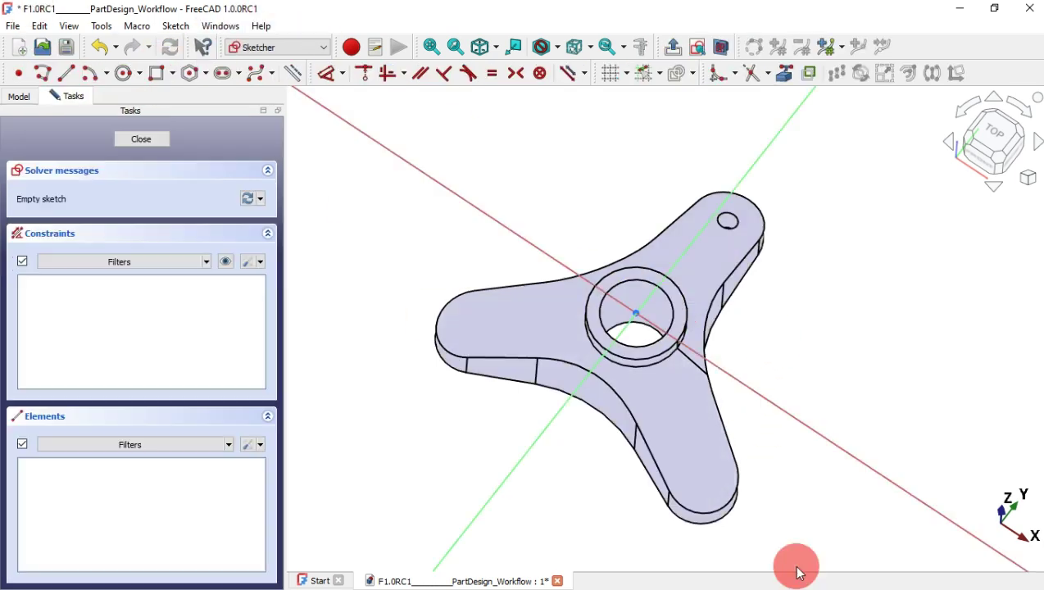
scroll(669, 150, "up", 3)
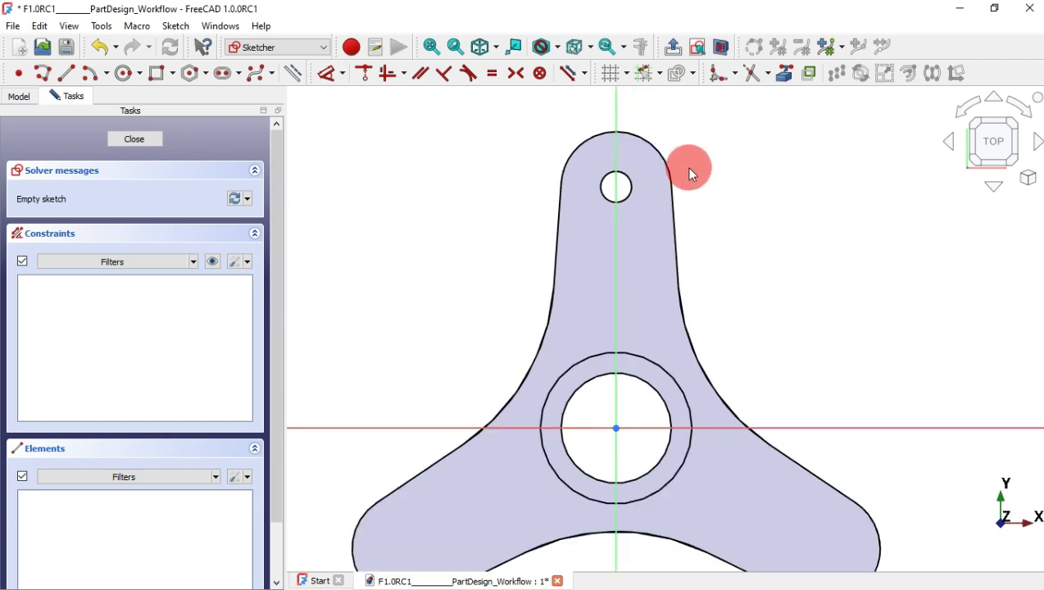
left_click_drag(701, 179, 715, 221)
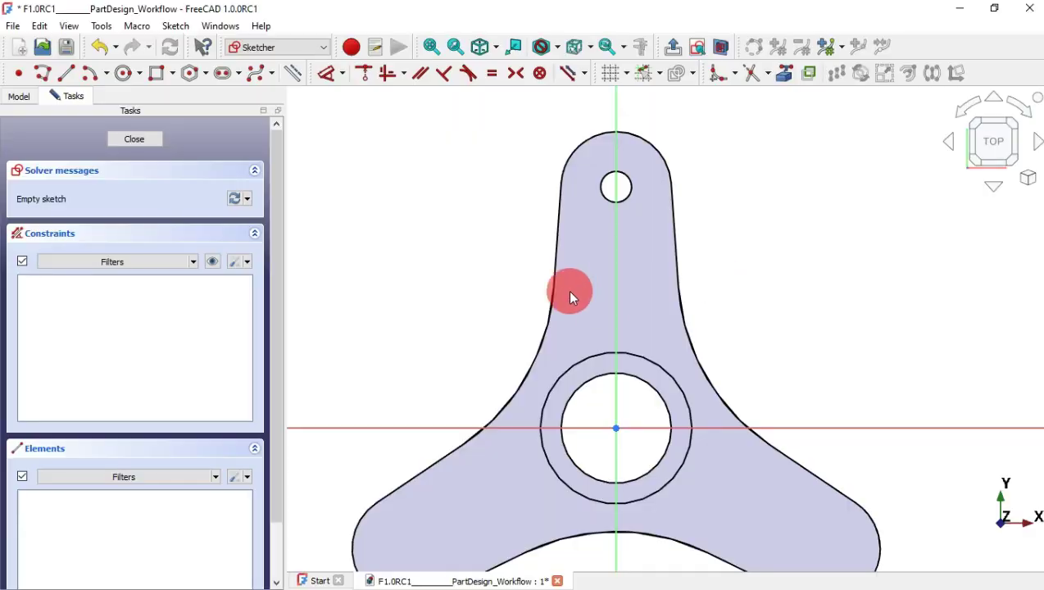
Step: Try to project the edge of the small hole in the upper arm into the sketch as external geometry
left_click(784, 91)
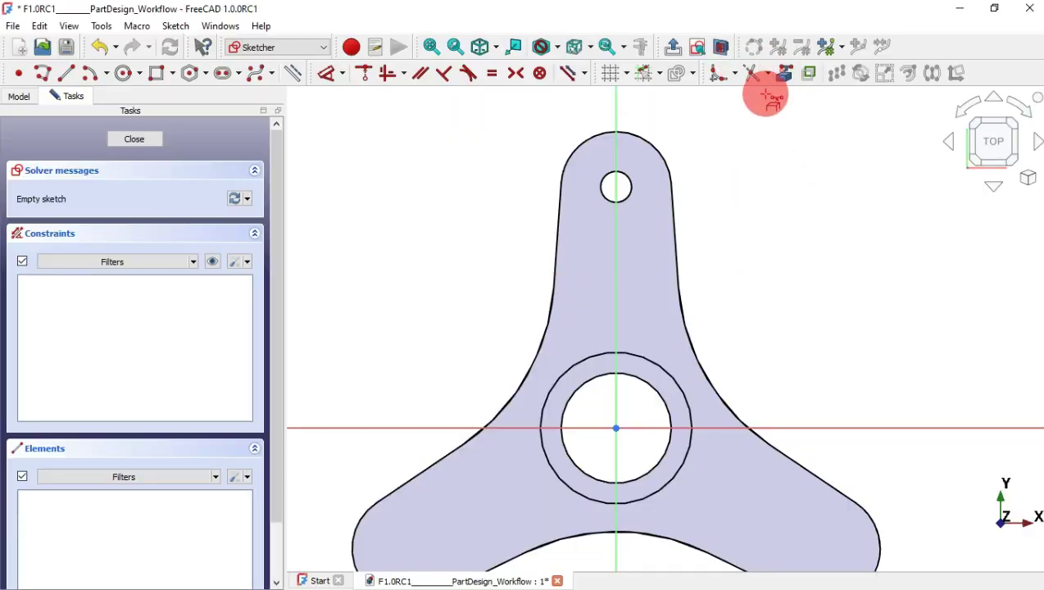
left_click(624, 183)
left_click(617, 175)
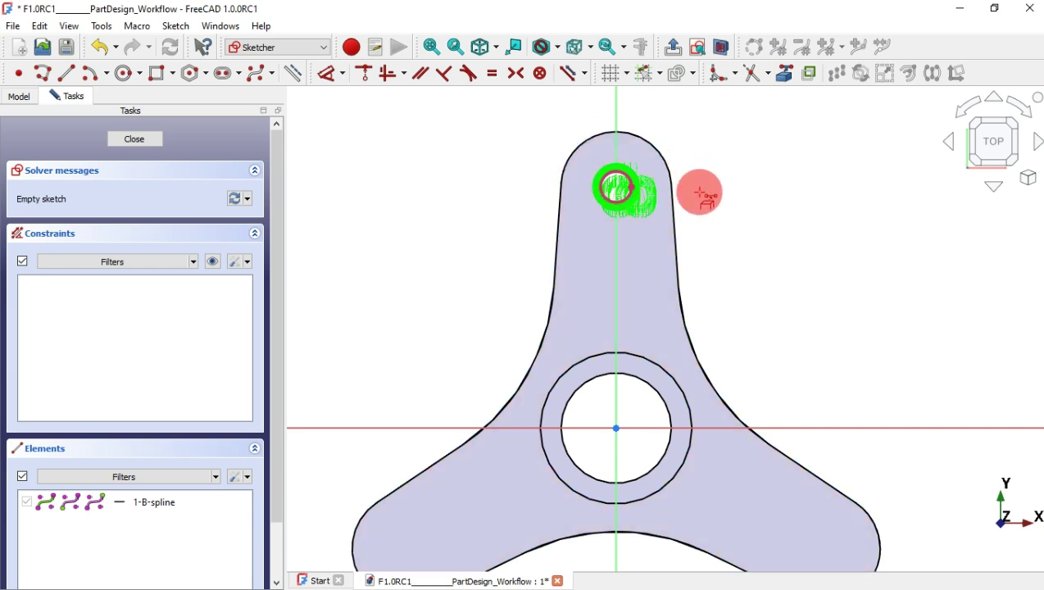
Step: Undo the projected hole edge and draw an 8 mm diameter circle on the vertical axis between the small hole and the boss
left_click(124, 73)
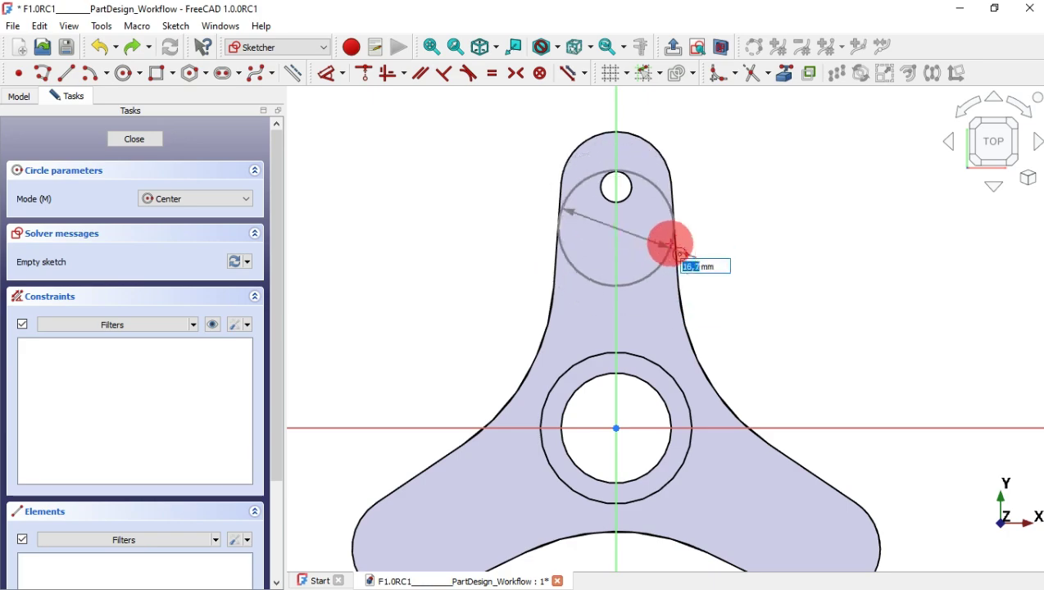
key("alt+Tab")
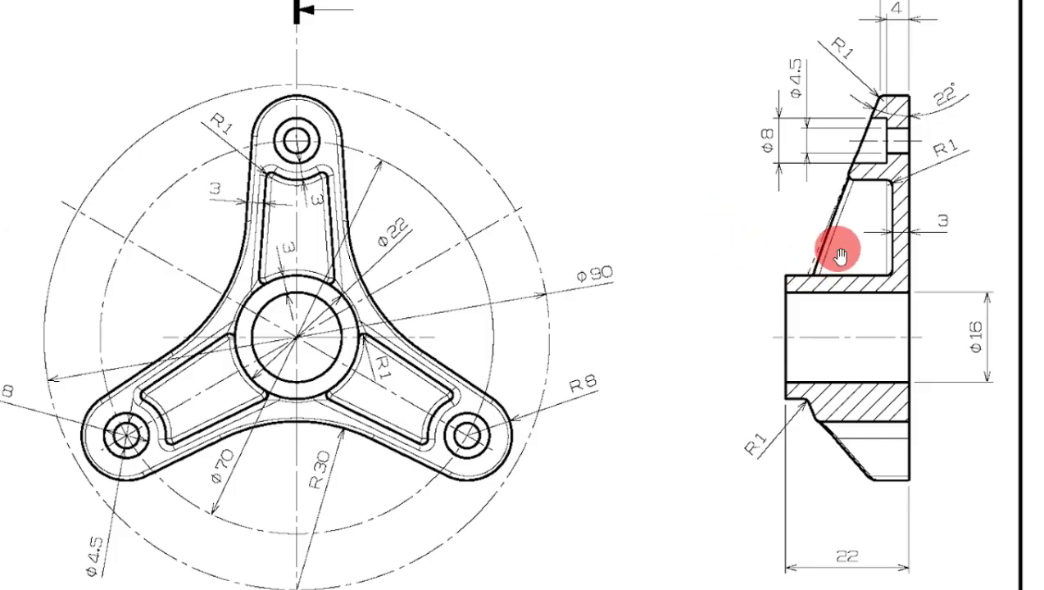
scroll(834, 270, "down", 1)
key("alt+Tab")
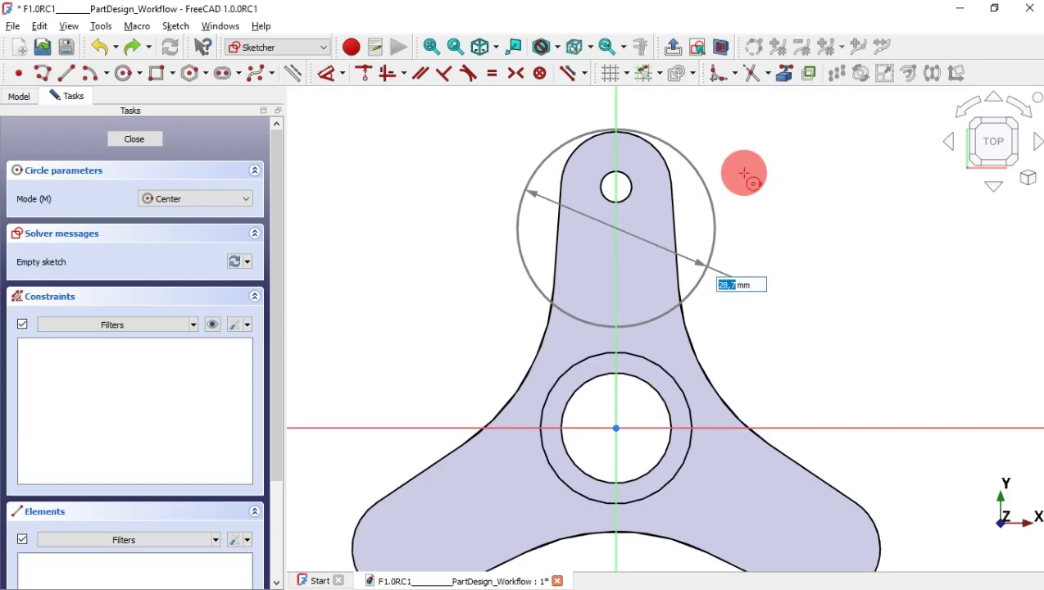
key("Return")
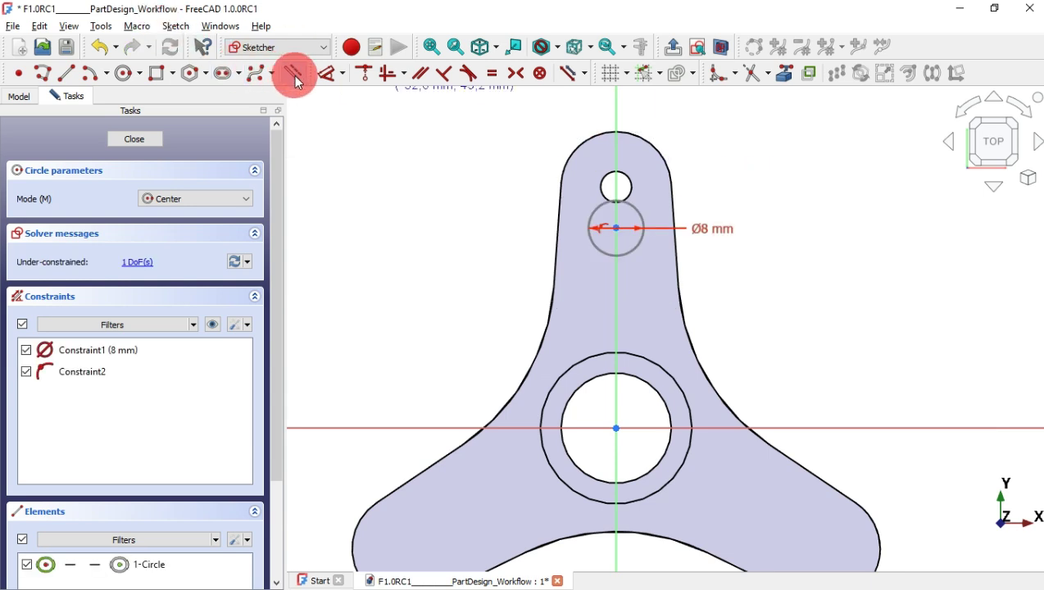
Step: Set the 8 mm circle's centre 35 mm vertically from the origin and finish the sketch
left_click(331, 76)
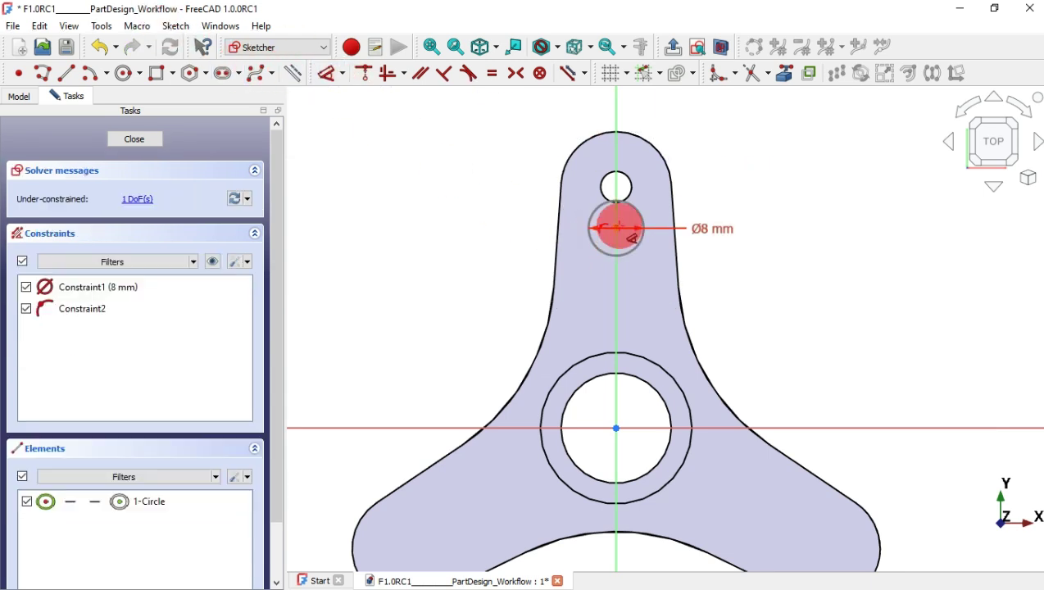
left_click(616, 228)
left_click(778, 239)
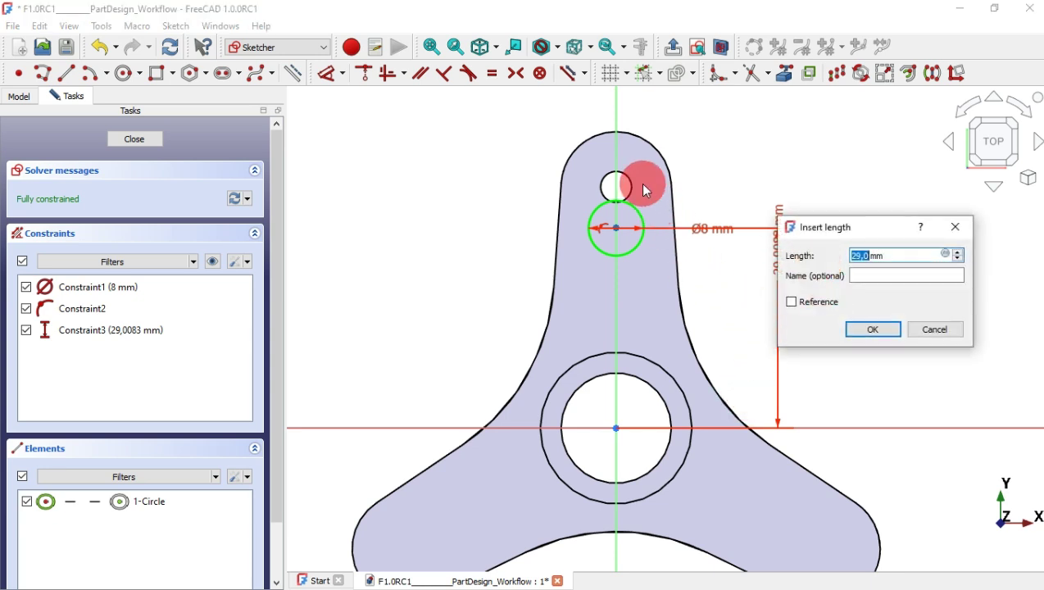
key("Return")
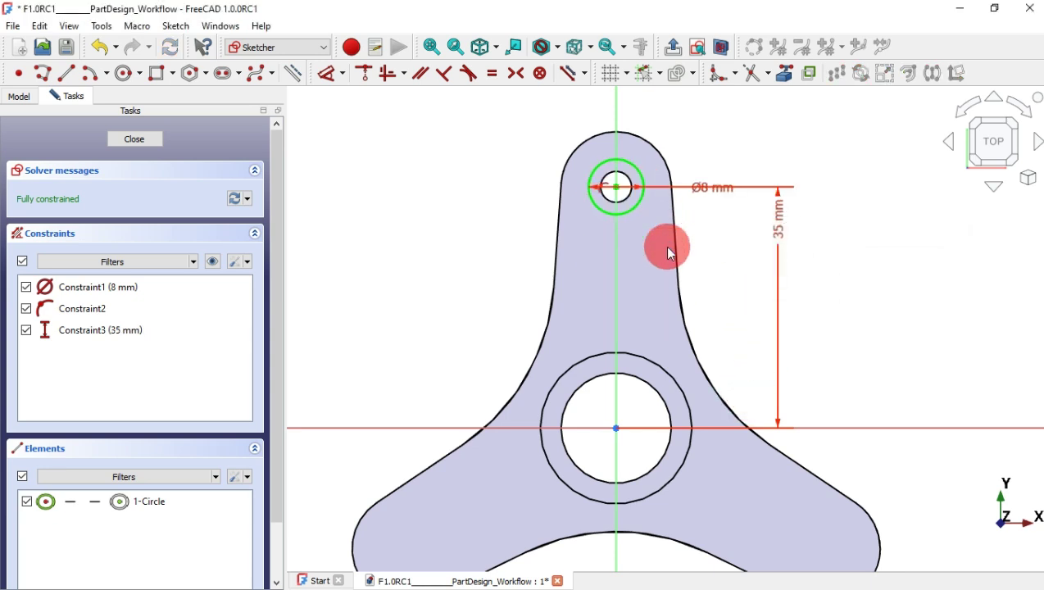
key("Escape")
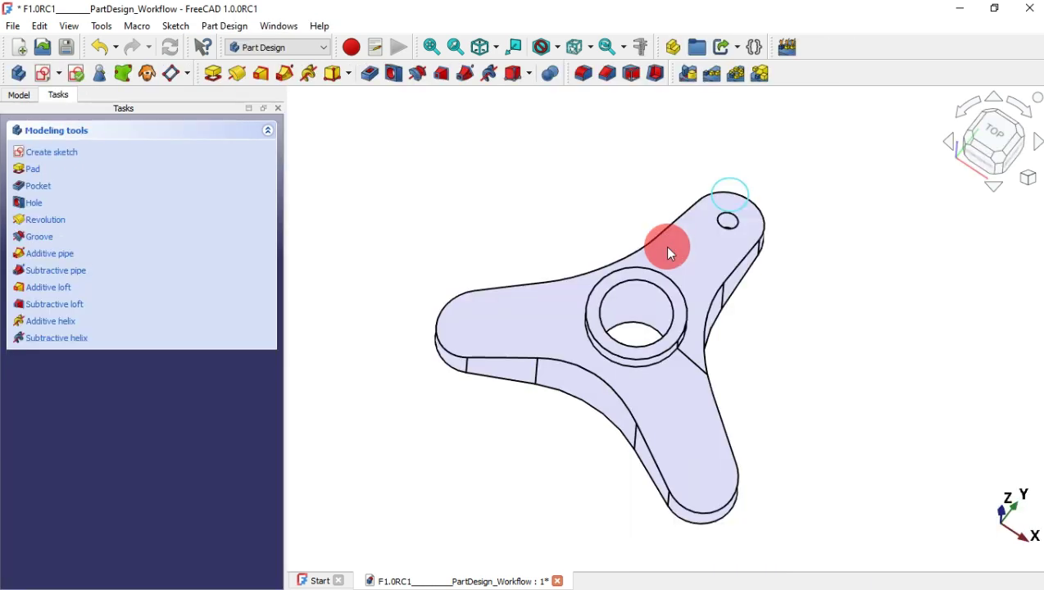
Step: Pocket the 8 mm circle down to the 4 mm floor dimensioned in section A-A, working from the 22 mm total height
left_click(368, 73)
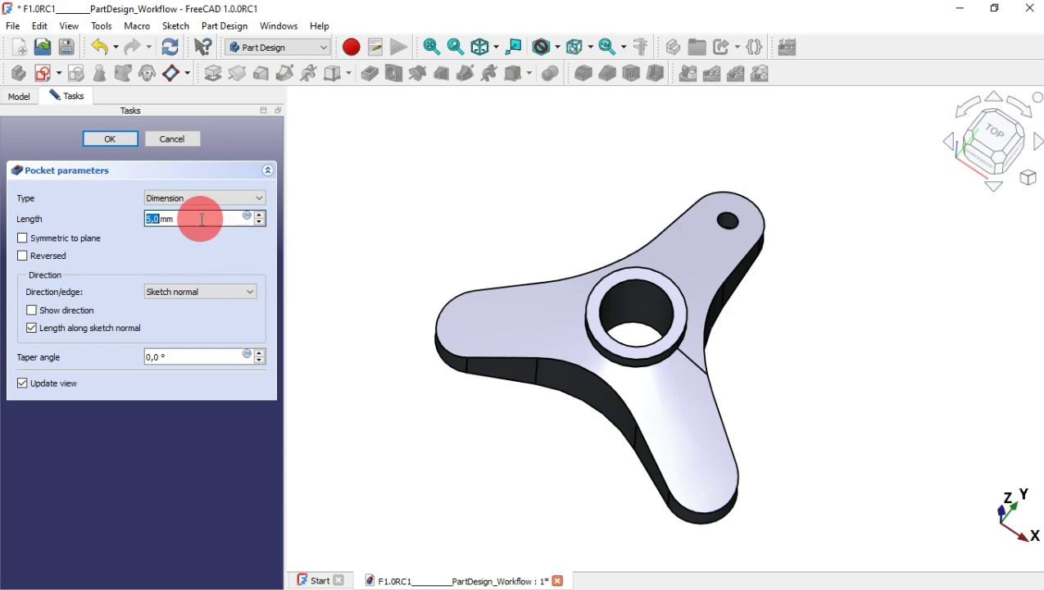
left_click(202, 220)
key("alt+Tab")
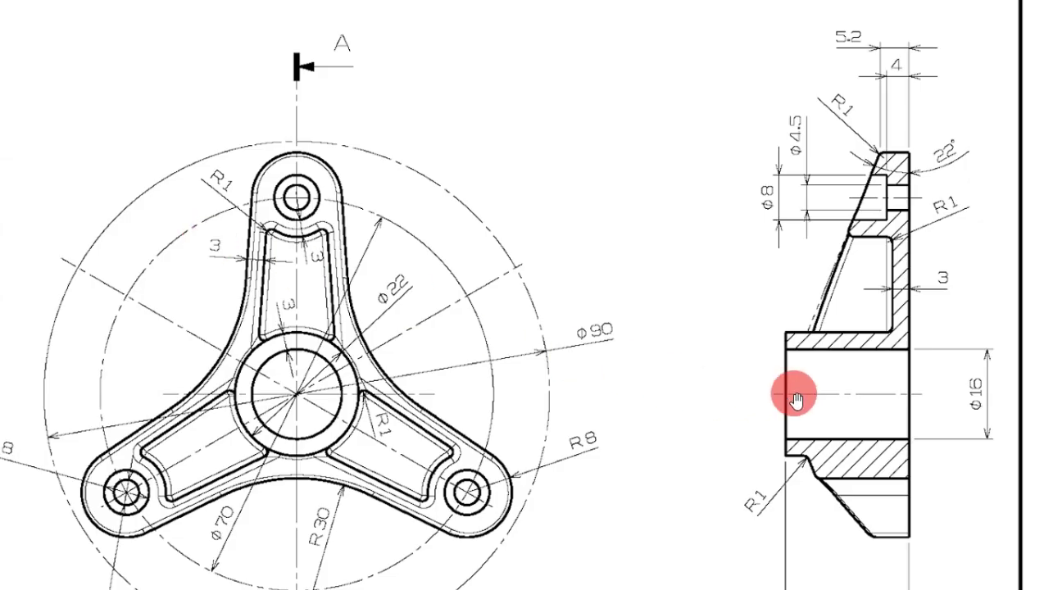
left_click_drag(795, 396, 715, 172)
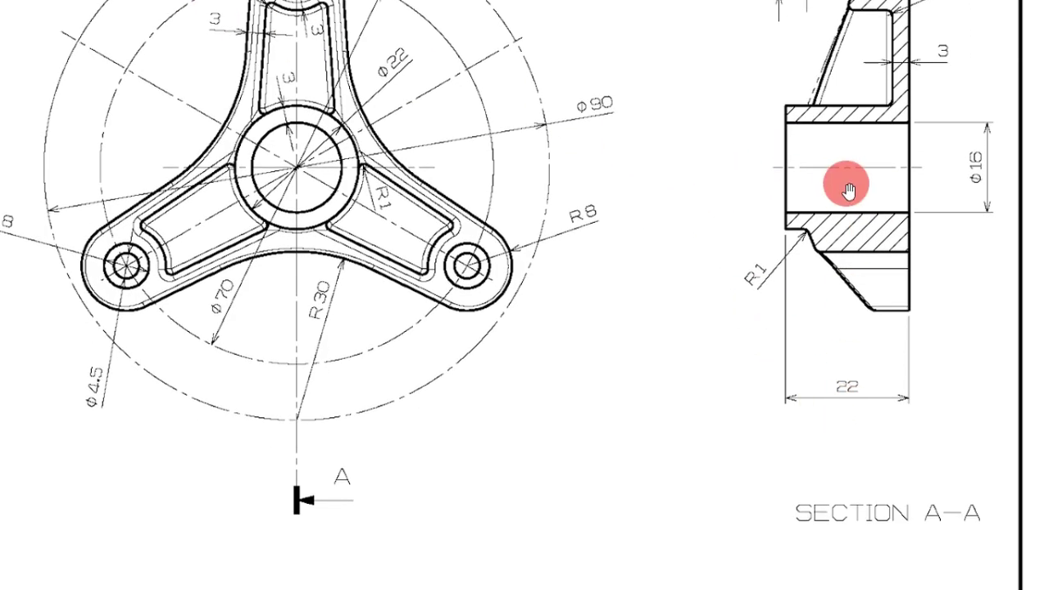
left_click_drag(841, 201, 830, 456)
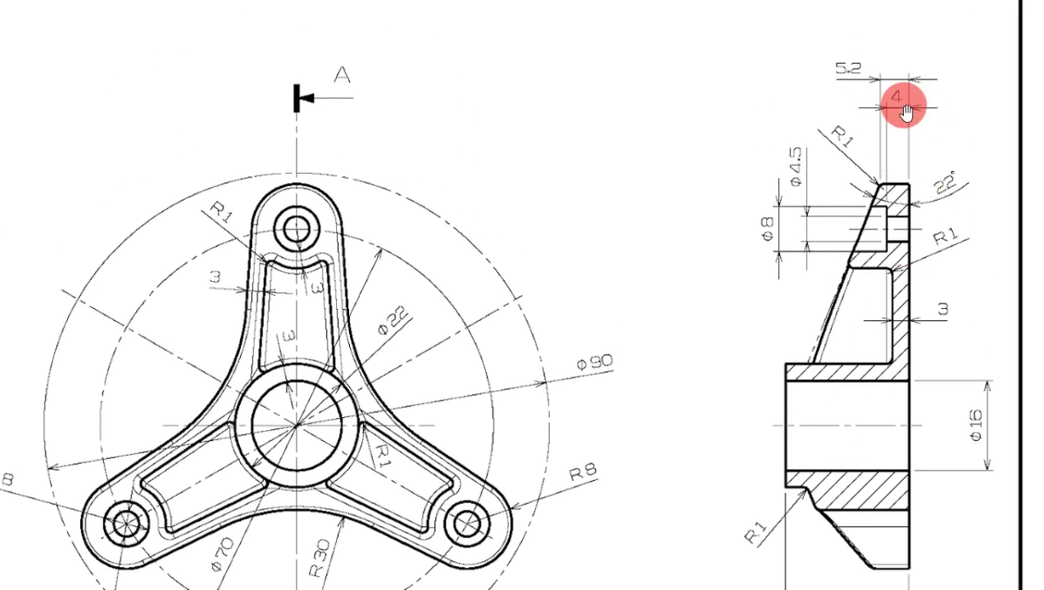
key("alt+Tab")
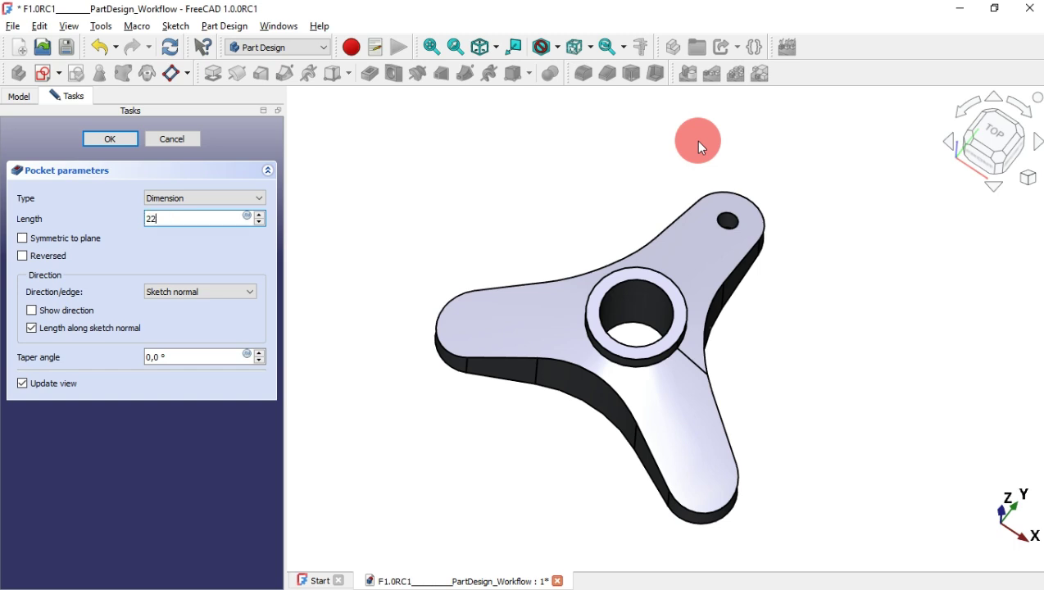
key("Return")
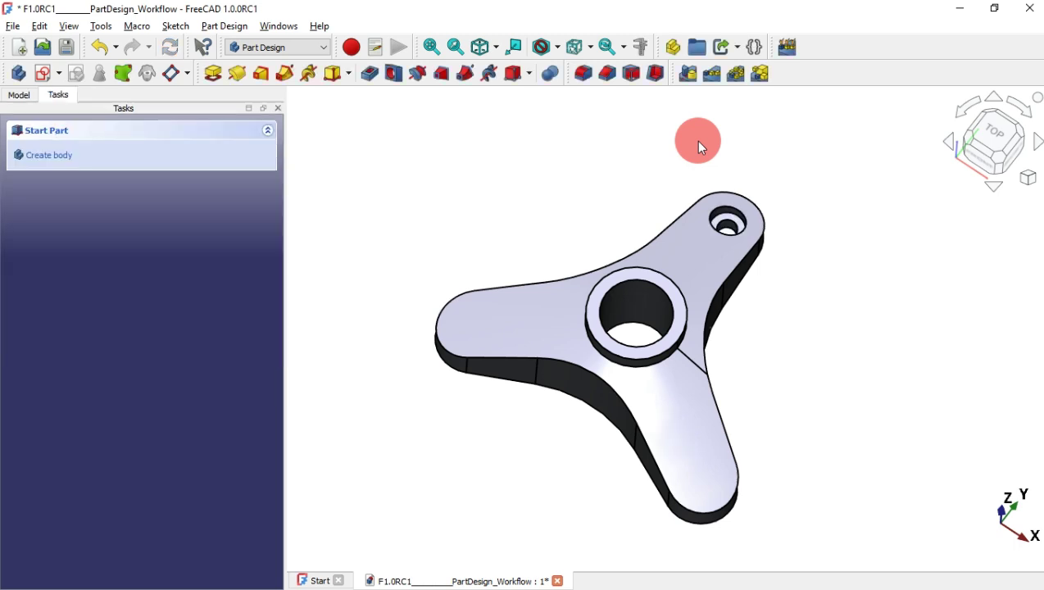
Step: Start a new sketch on the boss's ring-shaped top face and project the small arm hole's edge as external geometry
middle_click_drag(823, 257, 802, 182)
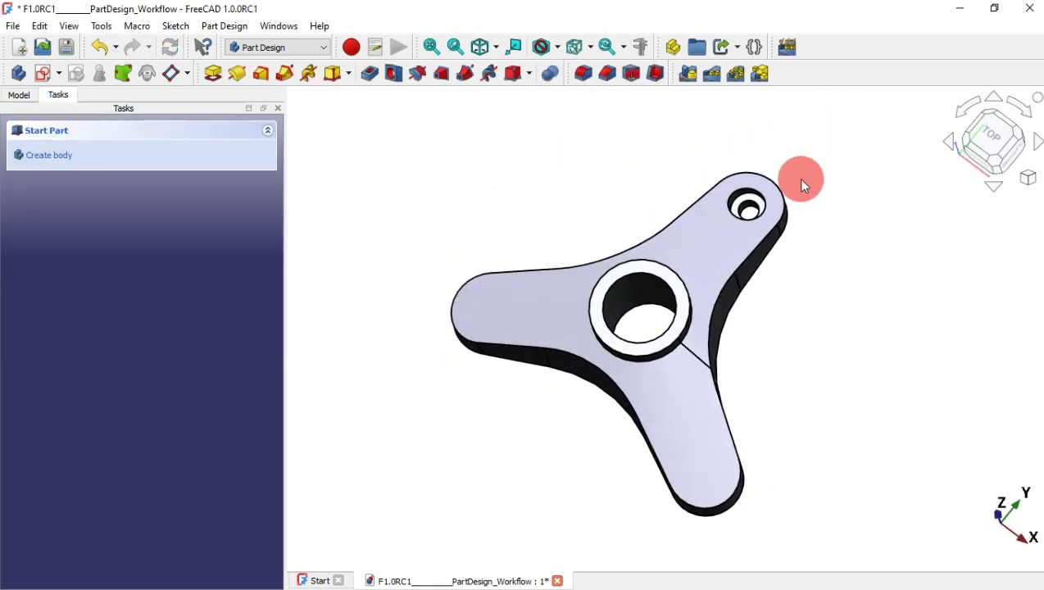
middle_click_drag(824, 220, 799, 218)
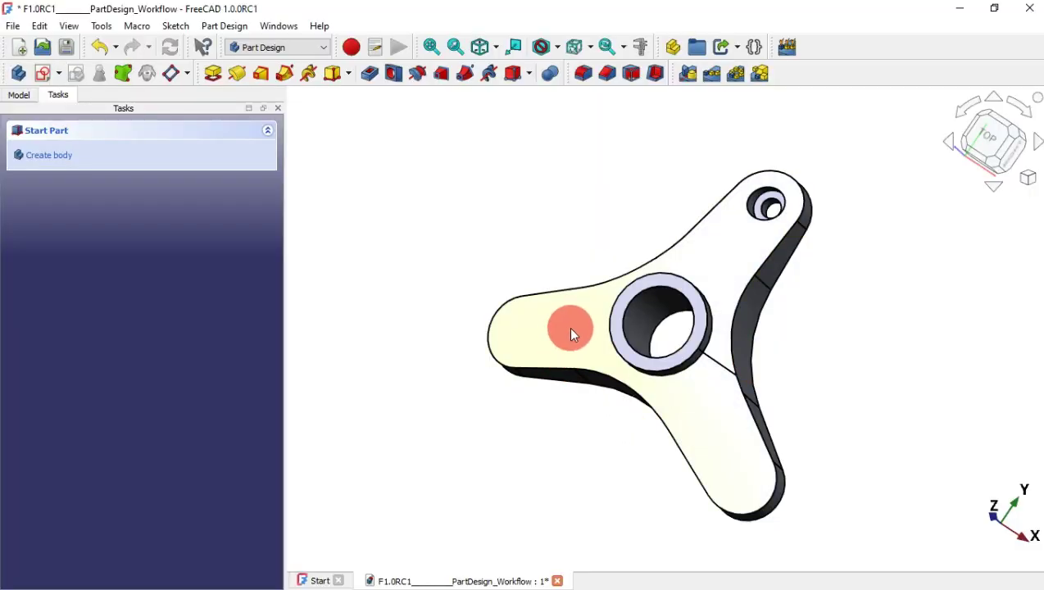
left_click(572, 333)
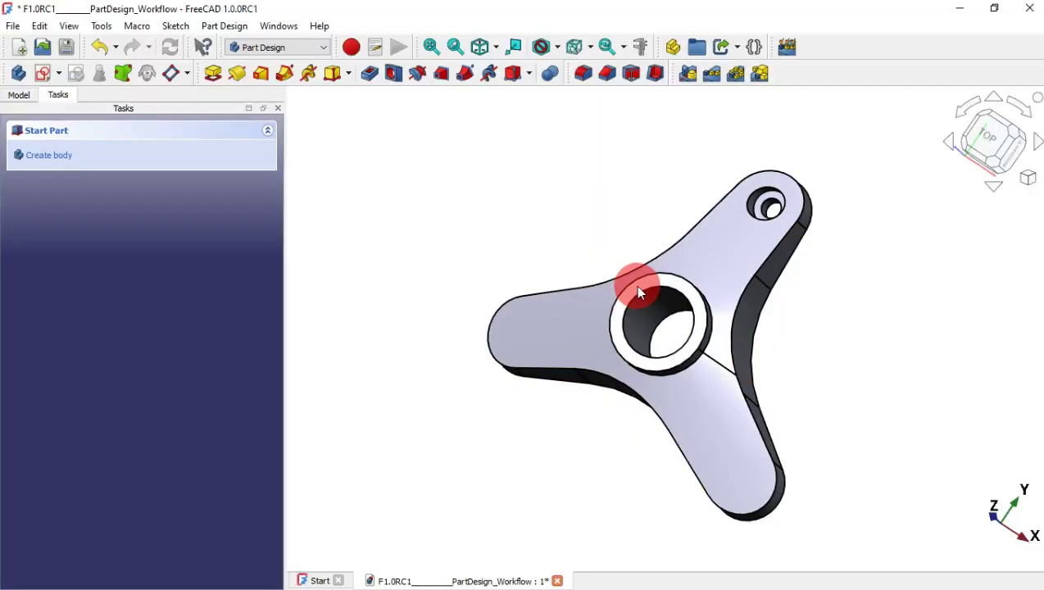
left_click(45, 75)
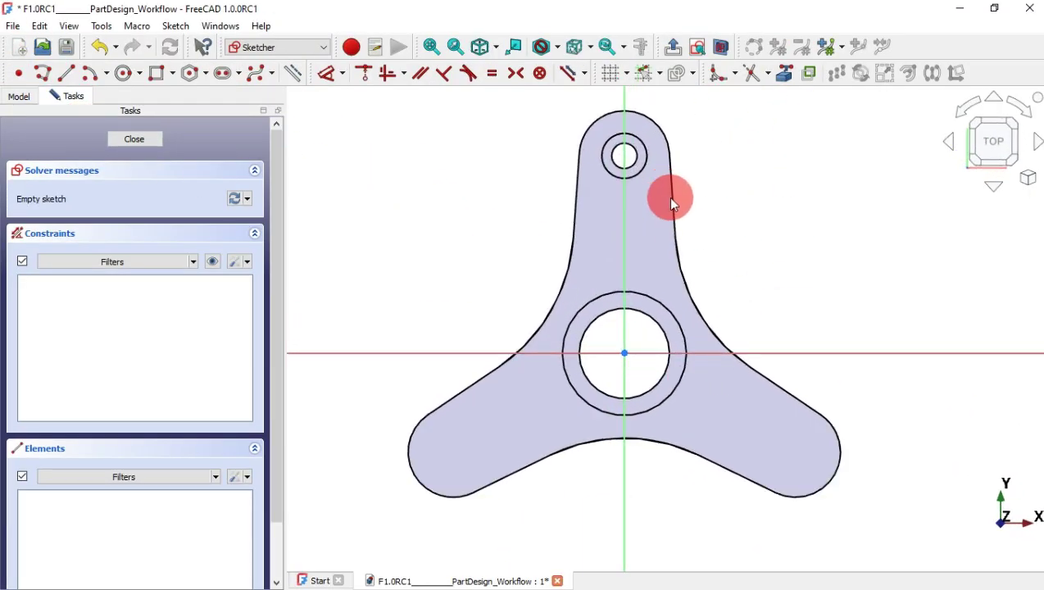
scroll(655, 235, "up", 1)
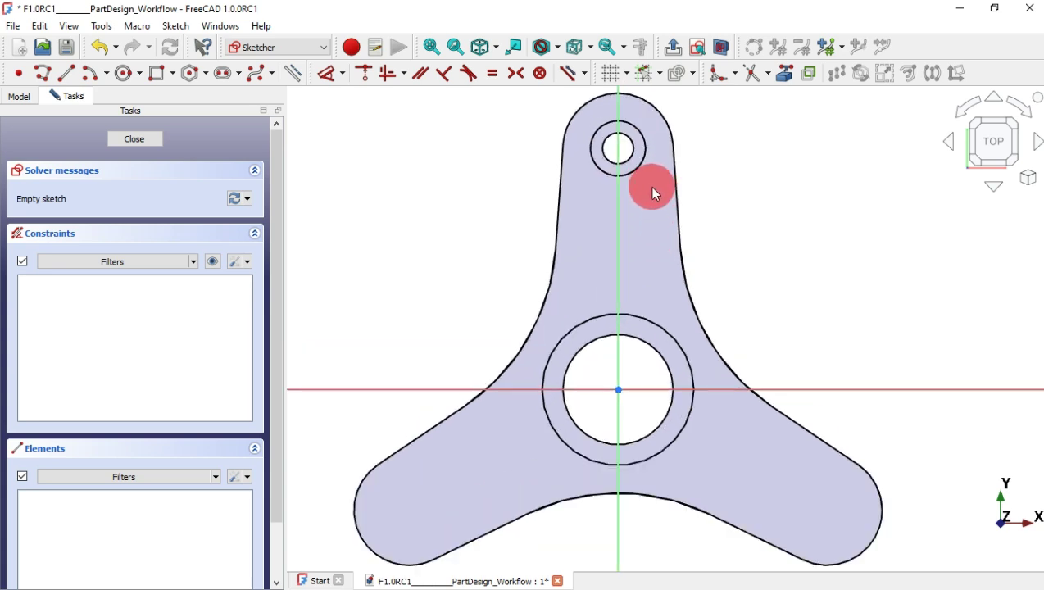
middle_click_drag(655, 189, 664, 257)
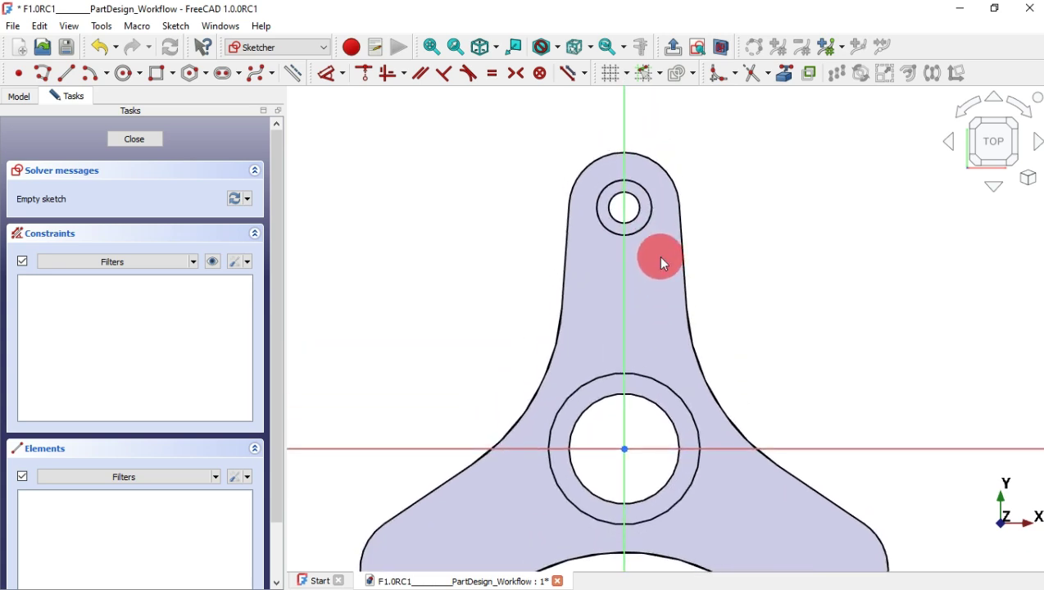
left_click(778, 80)
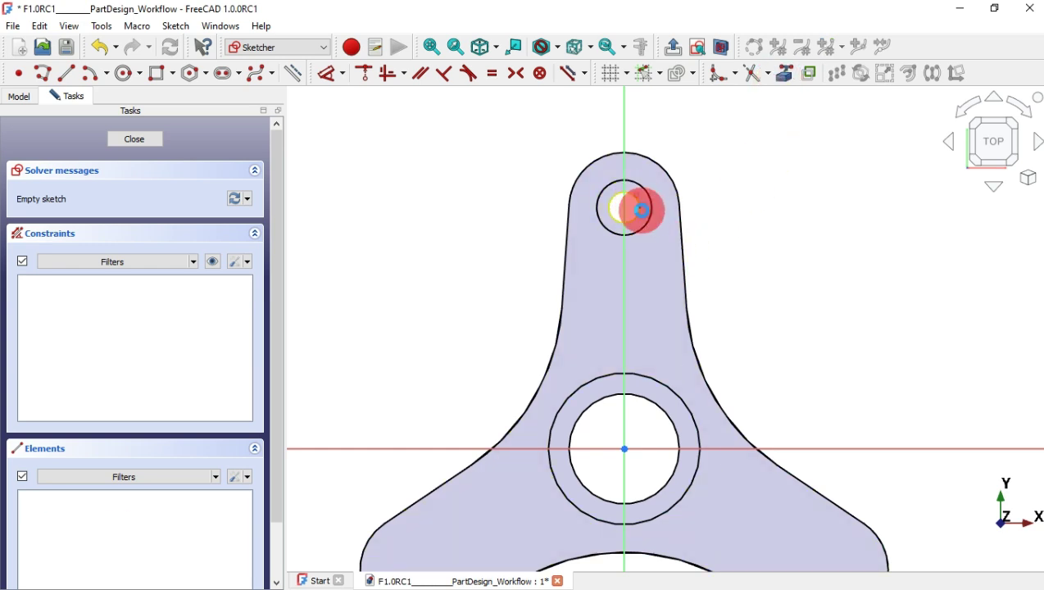
left_click(626, 205)
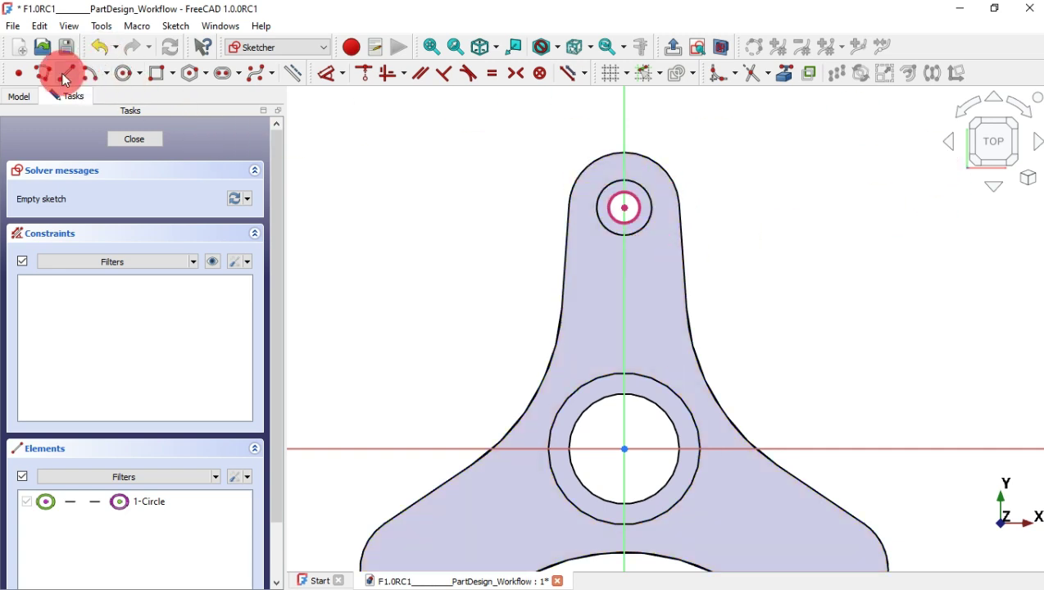
Step: Draw a downward-bulging arc centred on the small arm hole and an upward-bulging arc centred on the origin, both spanning the upper arm
left_click(89, 78)
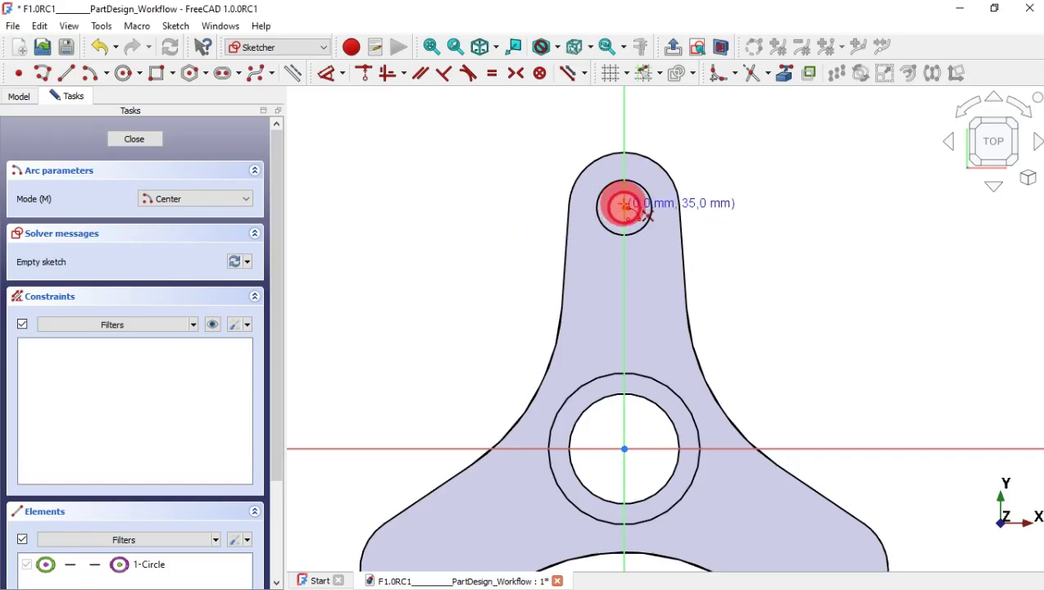
left_click(624, 207)
left_click(549, 214)
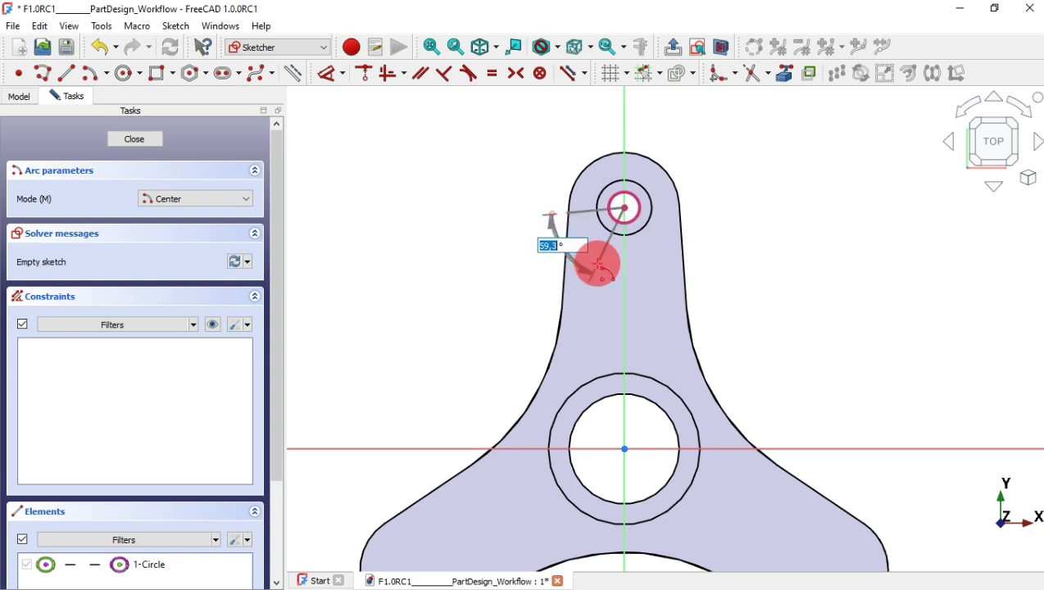
left_click(702, 221)
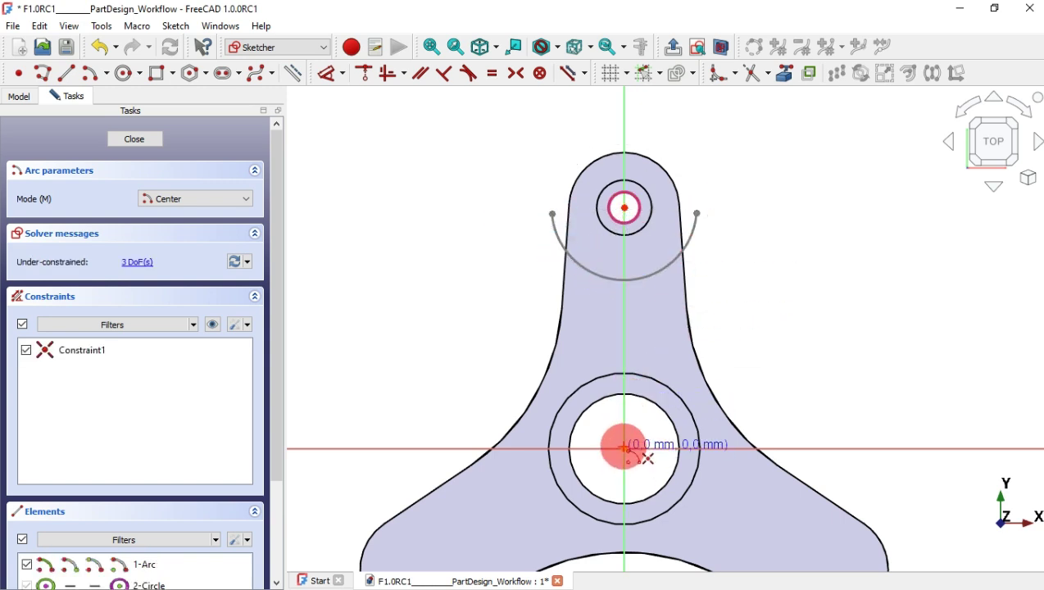
left_click(625, 448)
left_click(520, 408)
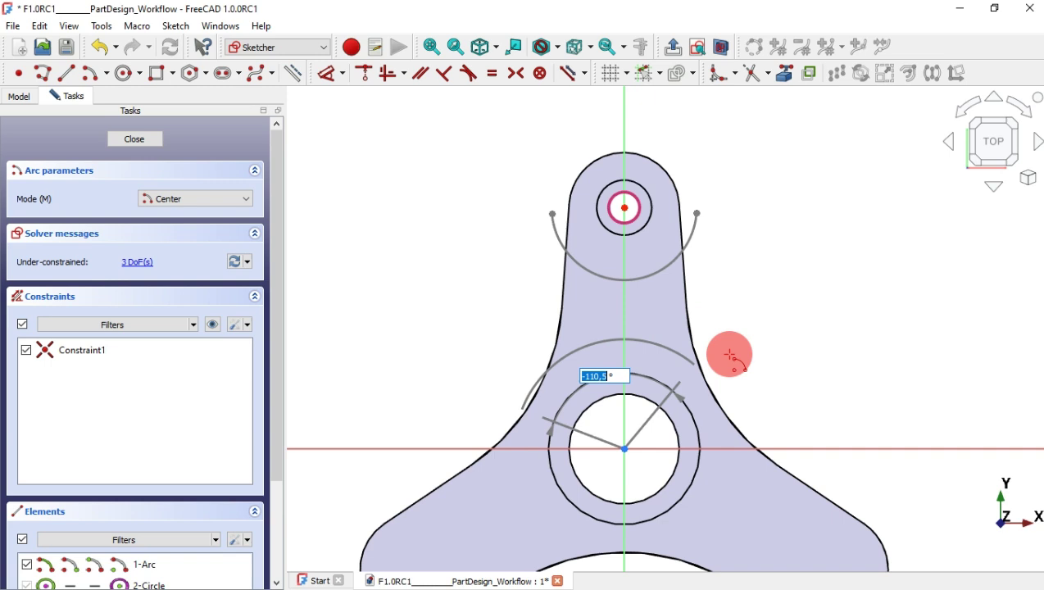
left_click(721, 394)
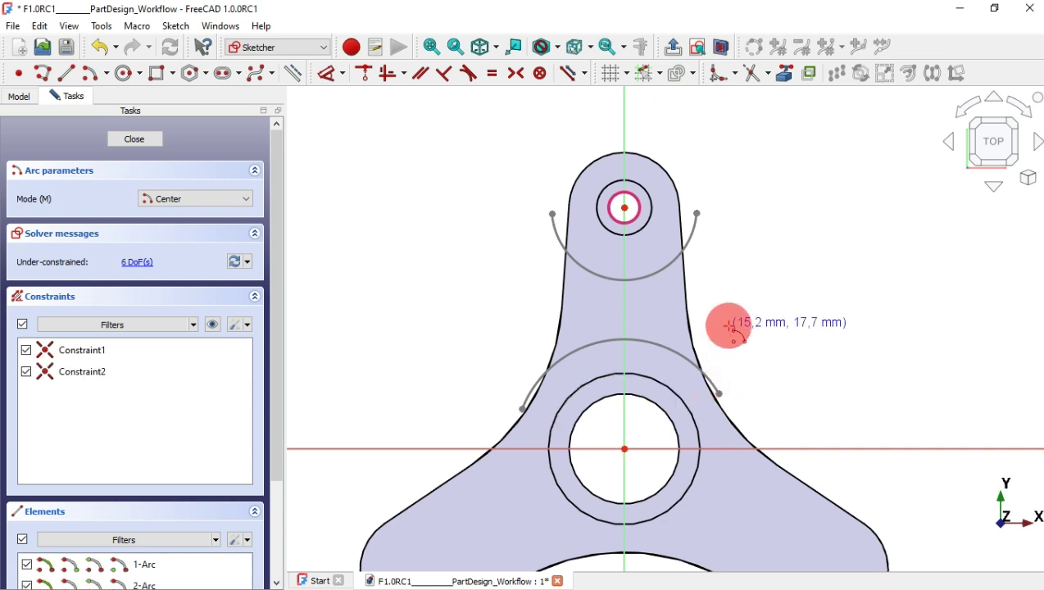
Step: Join the ends of the two arcs with a straight line on each side, the right one about 26 mm long
left_click(67, 73)
left_click(551, 219)
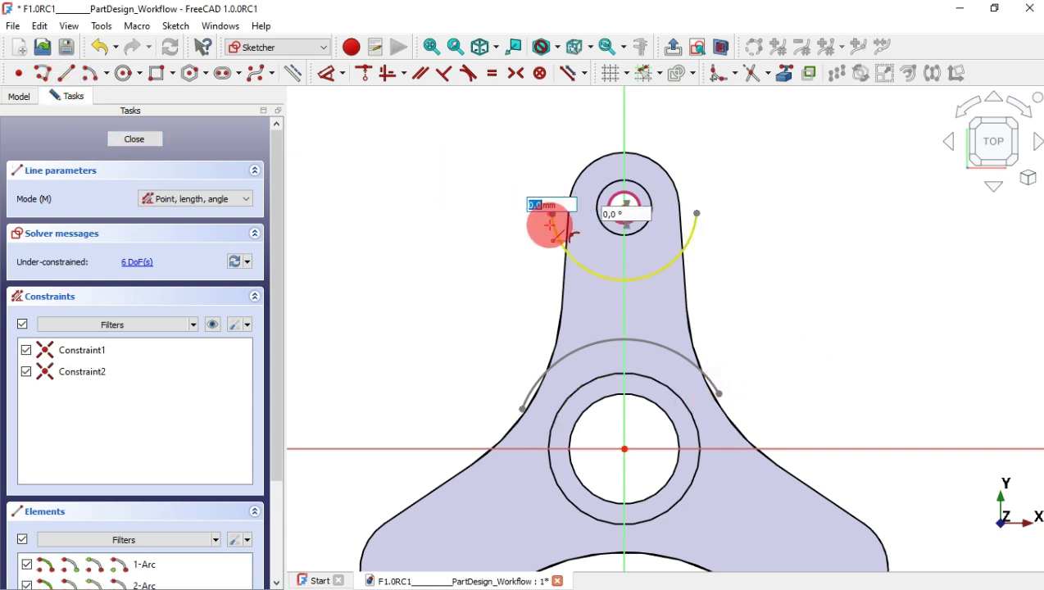
left_click(522, 408)
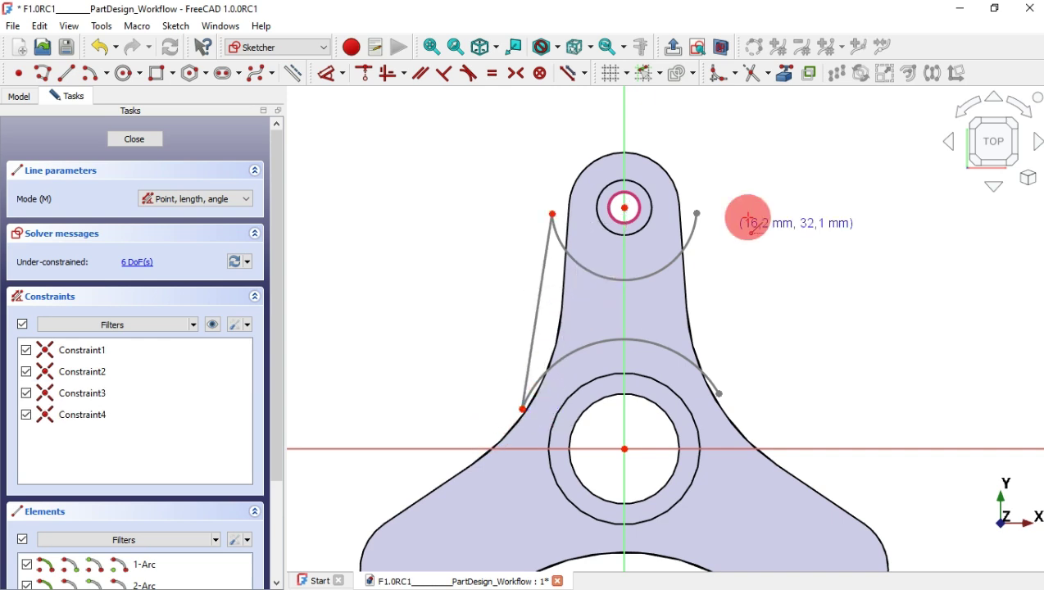
left_click(698, 212)
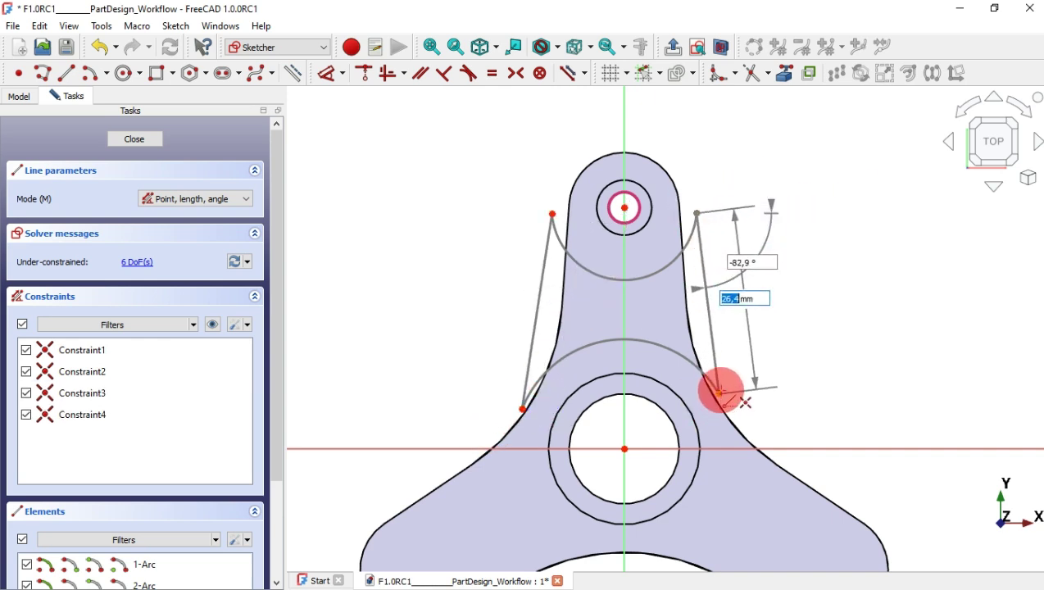
left_click(719, 393)
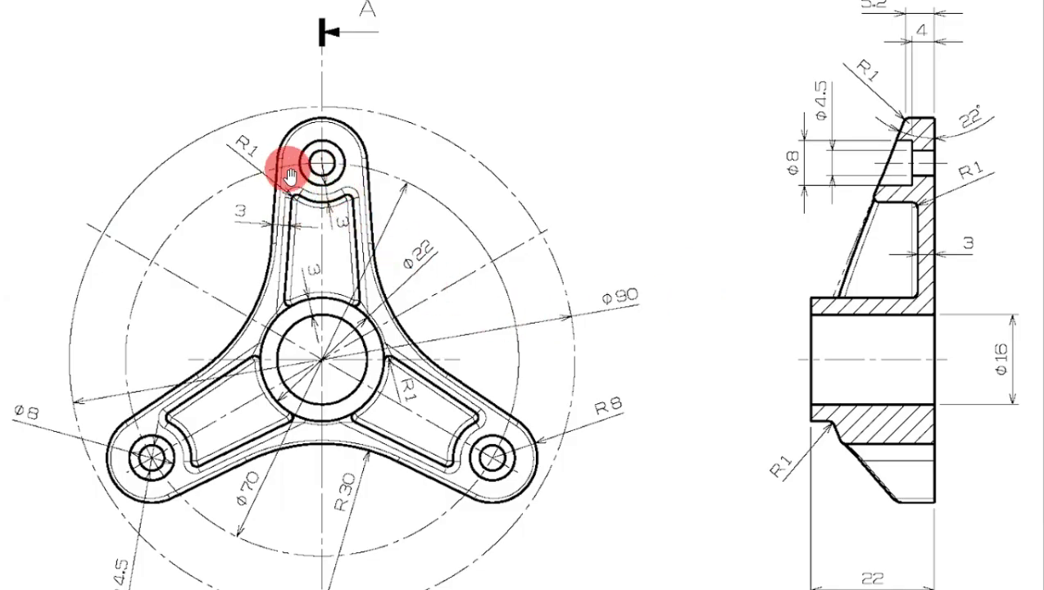
Step: Check the recess corners in the drawing and fillet all four corners where the side lines meet the arcs, with Preserve corner enabled
left_click_drag(320, 215, 513, 261)
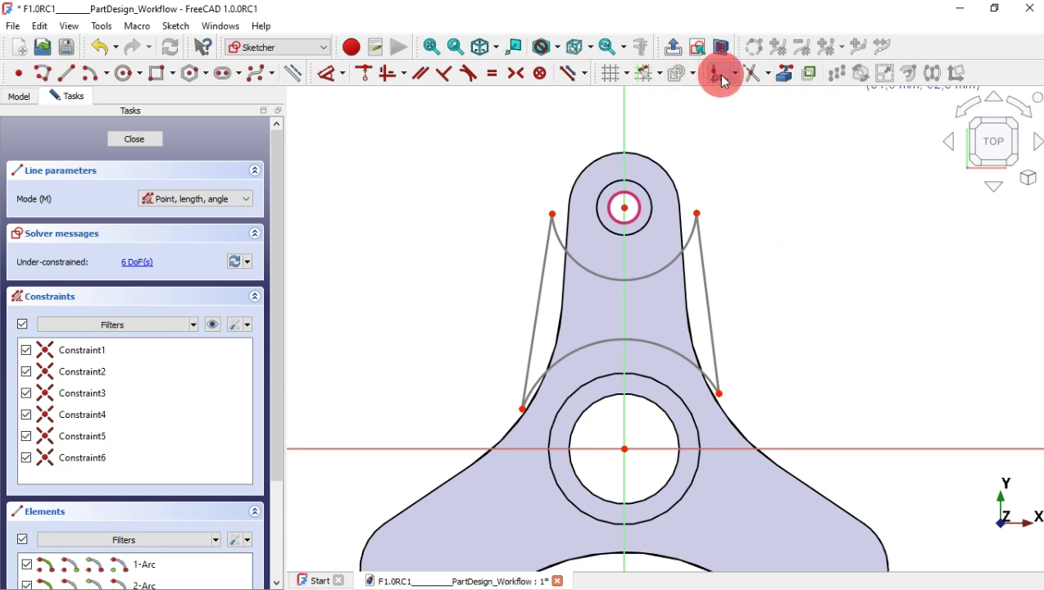
left_click(723, 78)
left_click(702, 255)
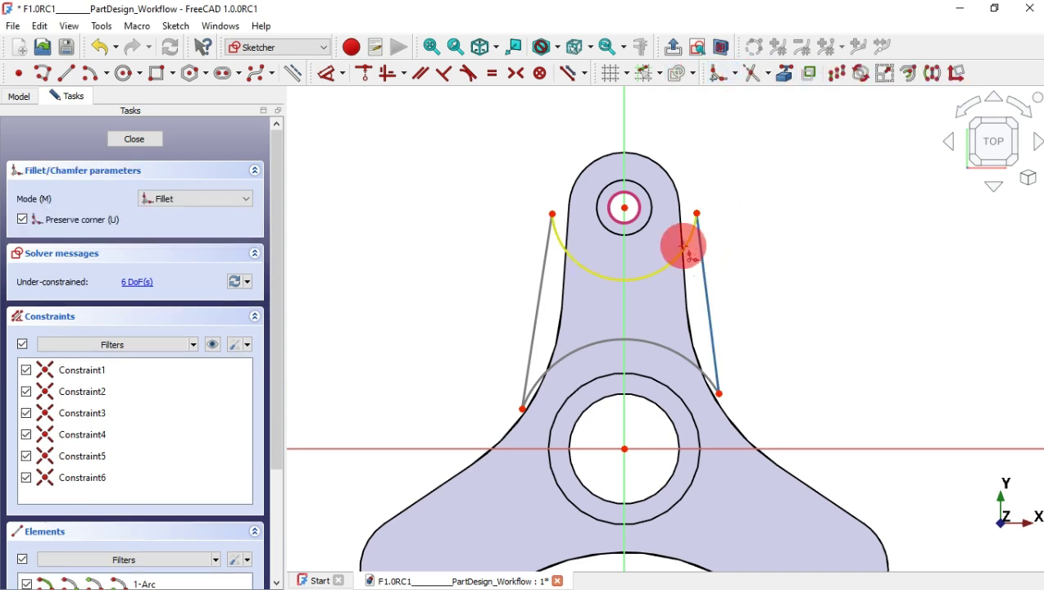
left_click(619, 279)
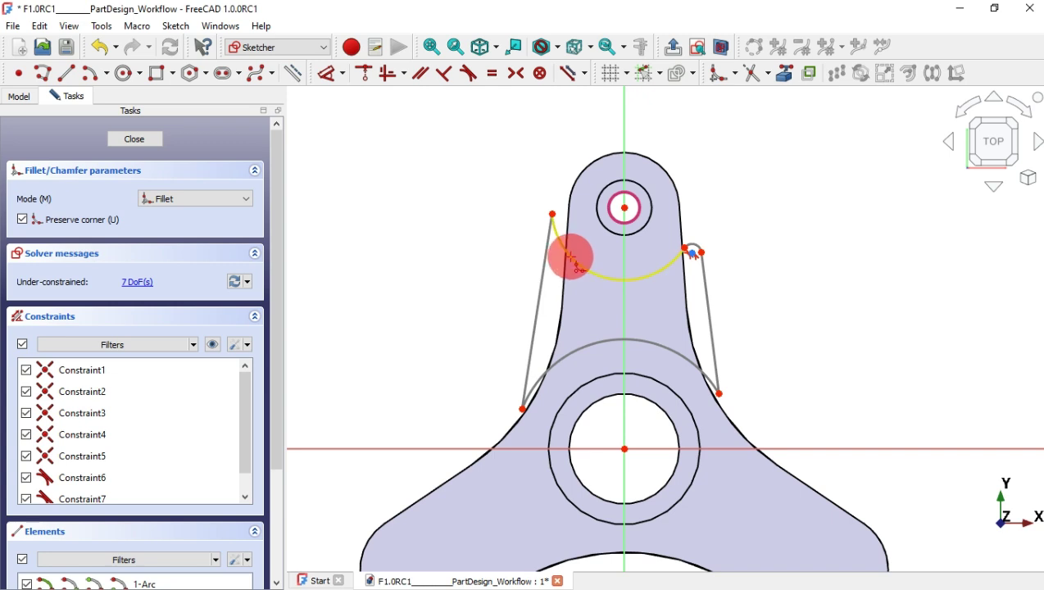
left_click(571, 259)
left_click(543, 268)
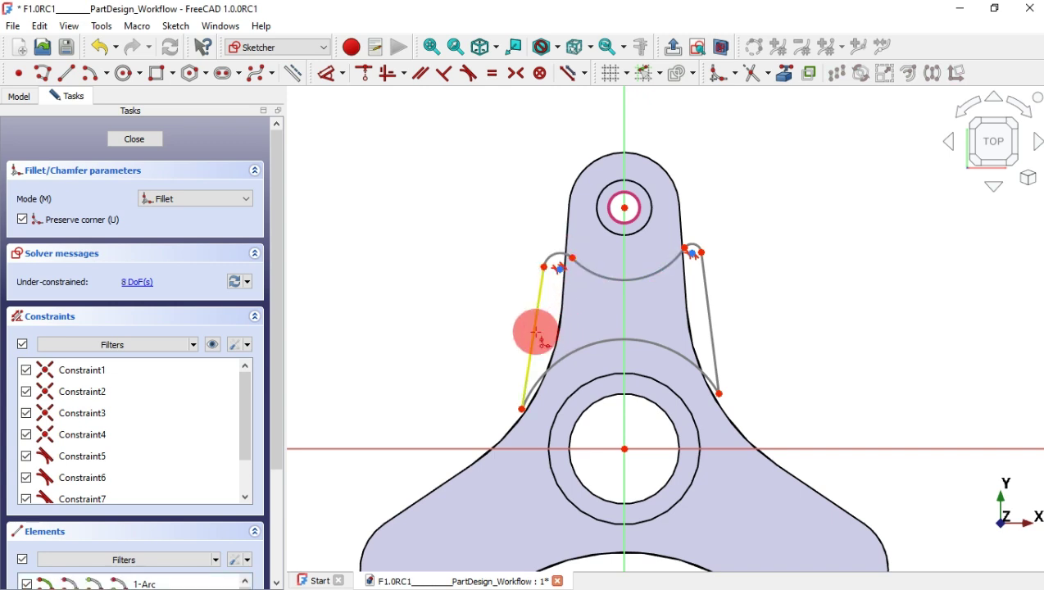
left_click(536, 334)
left_click(668, 338)
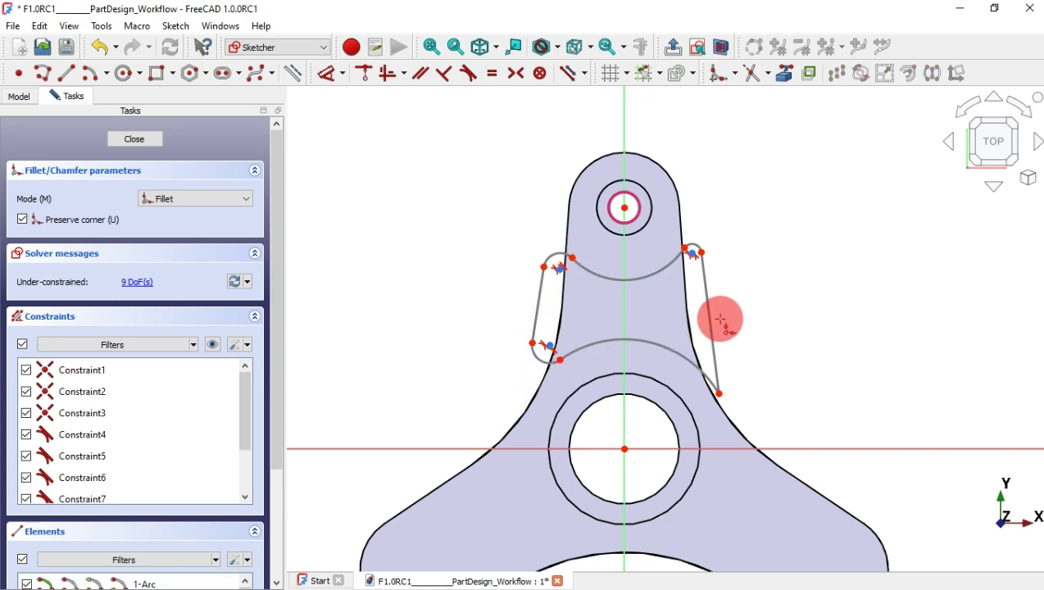
left_click(710, 326)
left_click(689, 351)
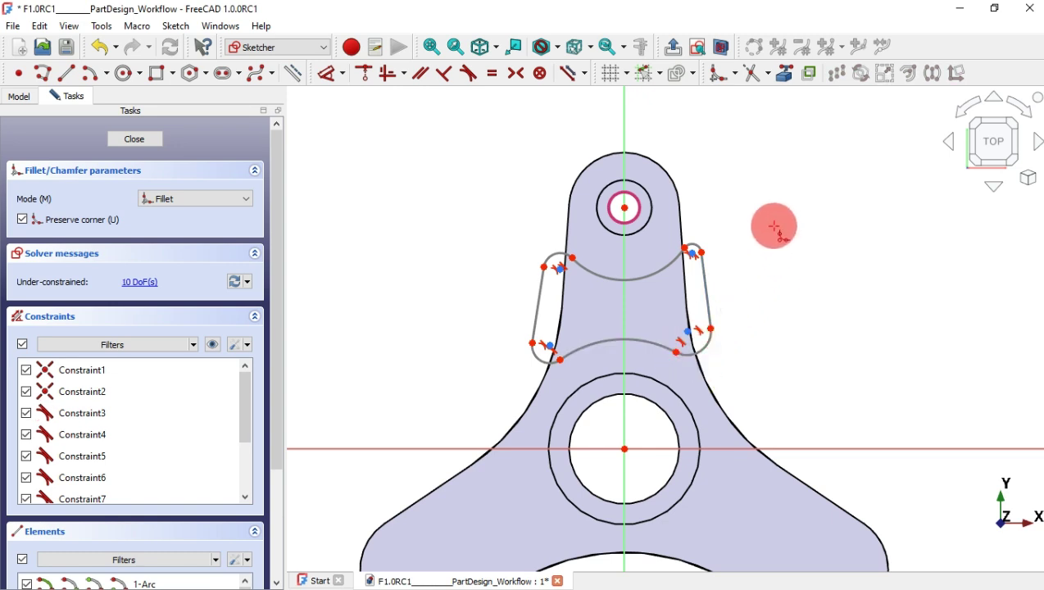
right_click(752, 245)
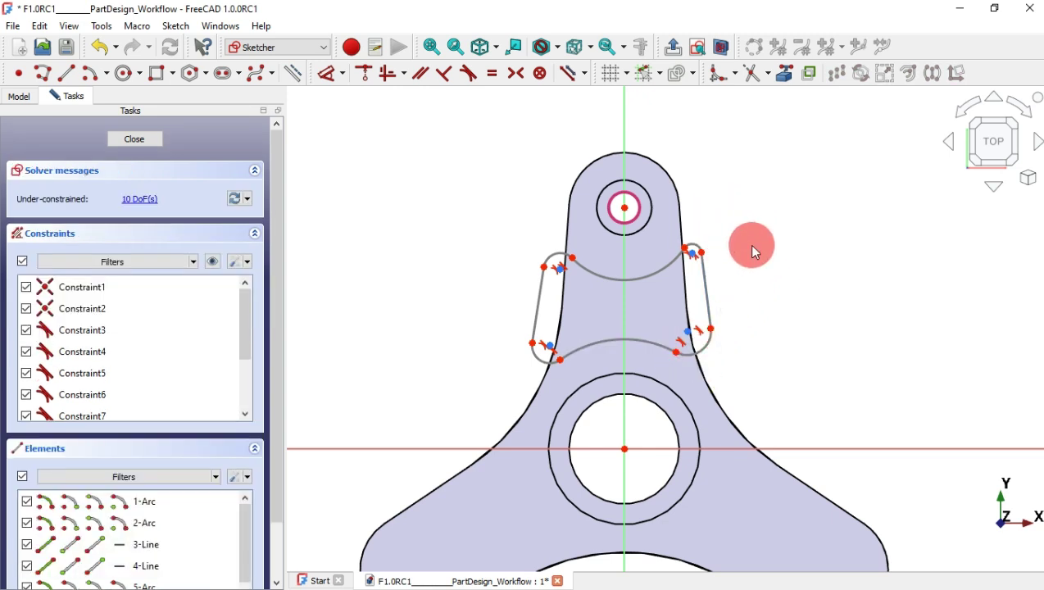
Step: Constrain the four corner fillet arcs of the recess outline to equal radii
left_click(705, 344)
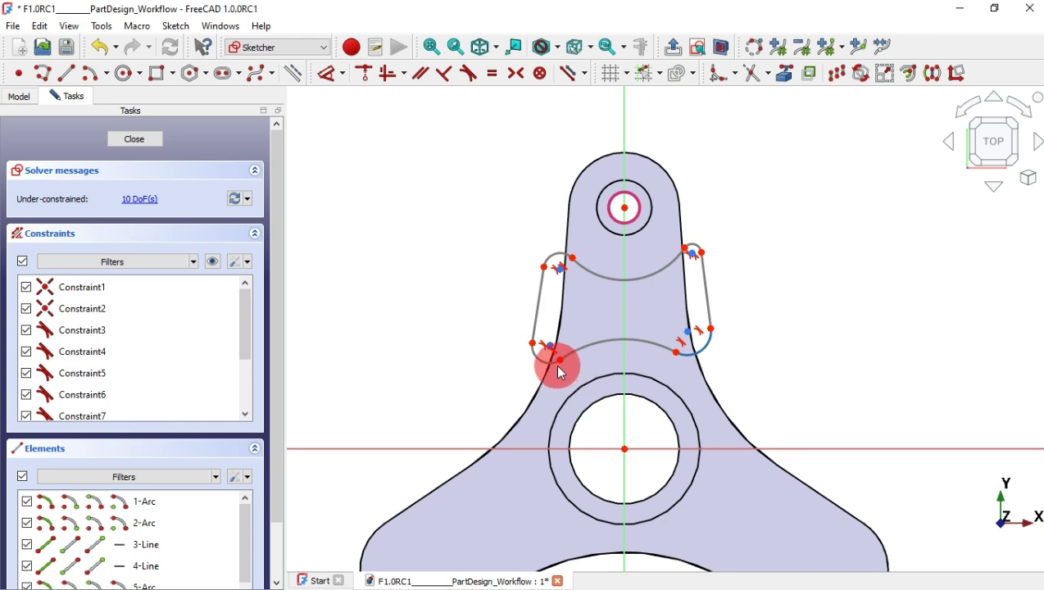
left_click(552, 361)
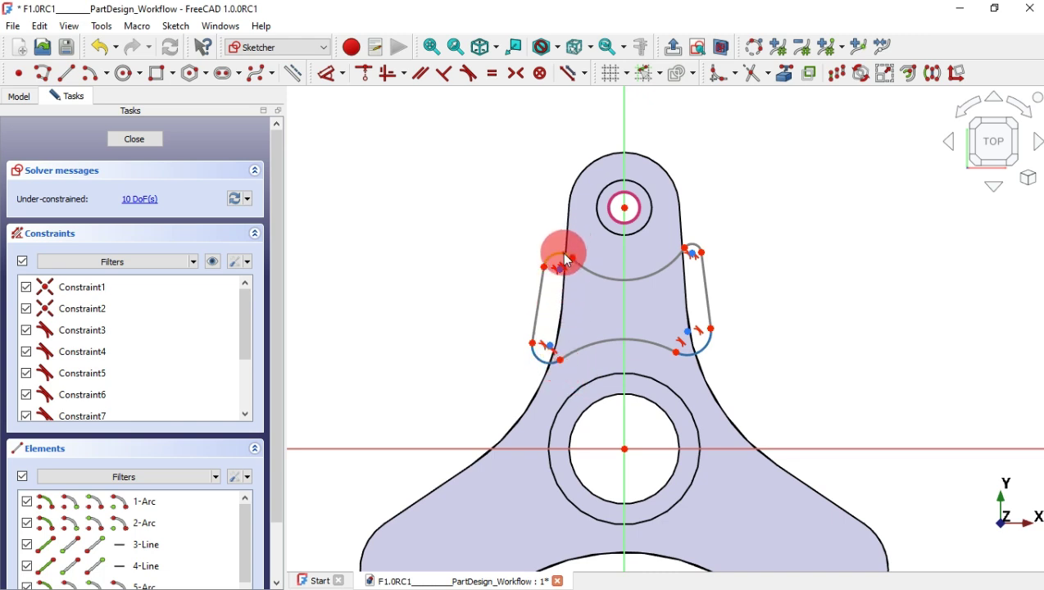
left_click(566, 259)
left_click(697, 244)
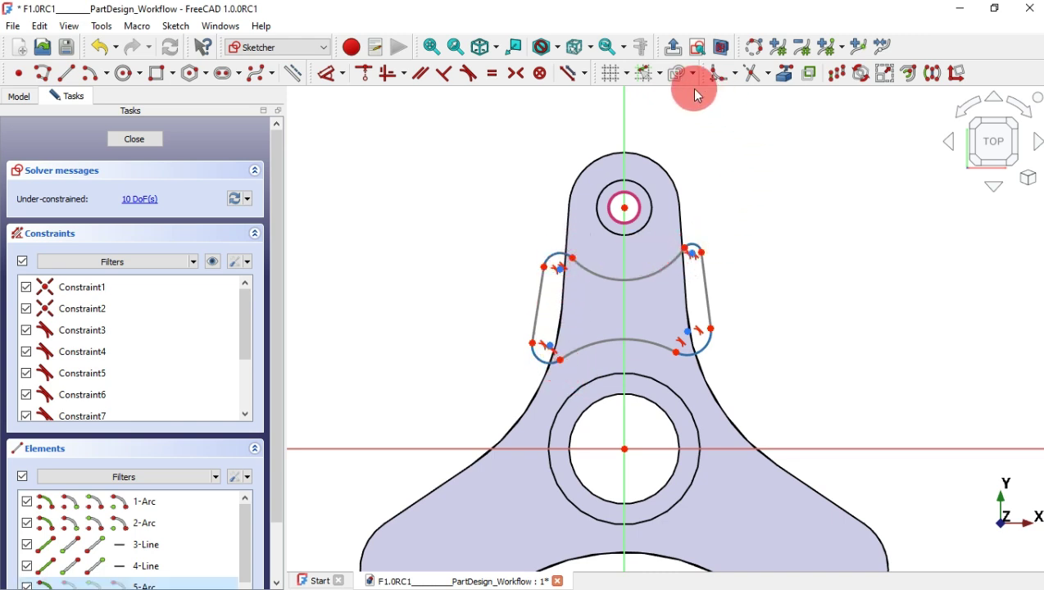
left_click(493, 74)
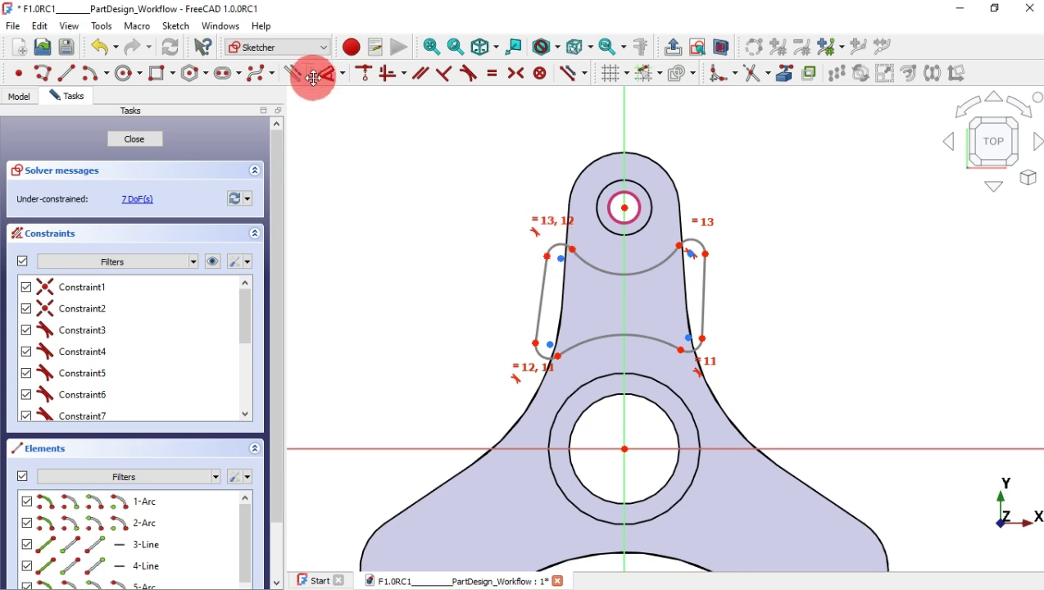
Step: Constrain the radius of the recess's upper-left corner arc to 1 mm
left_click(557, 242)
left_click(487, 154)
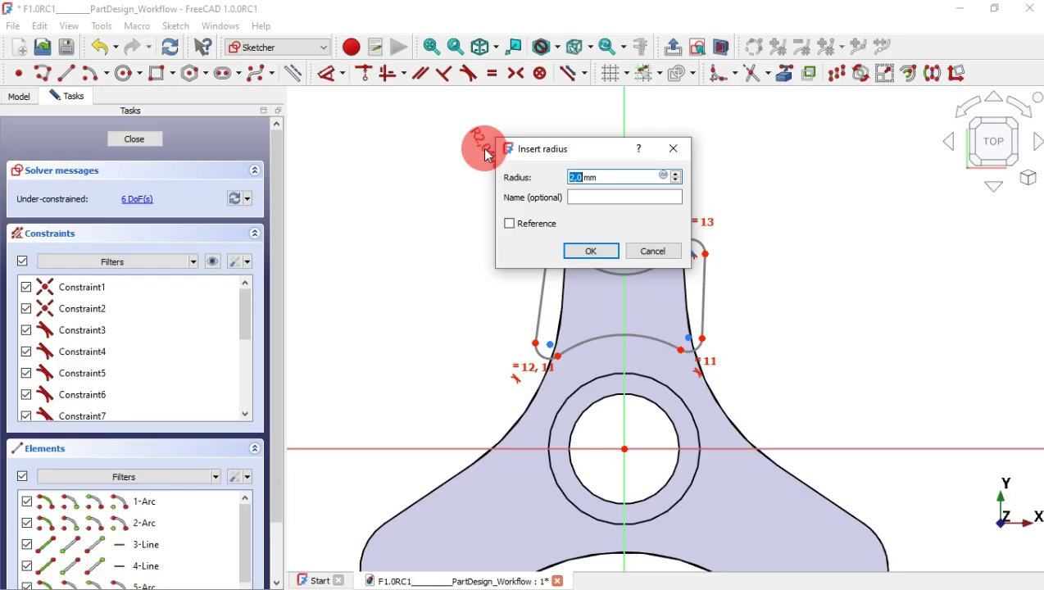
type("1mm")
key("Return")
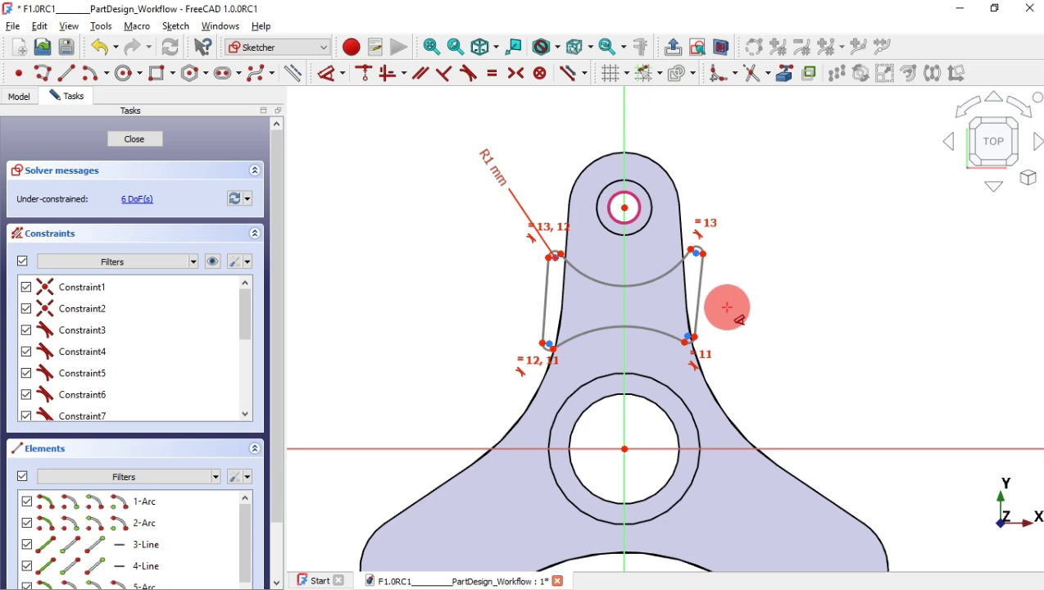
Step: Align the centres of the two upper corner arcs horizontally, and the centres of the two lower corner arcs likewise
left_click(410, 77)
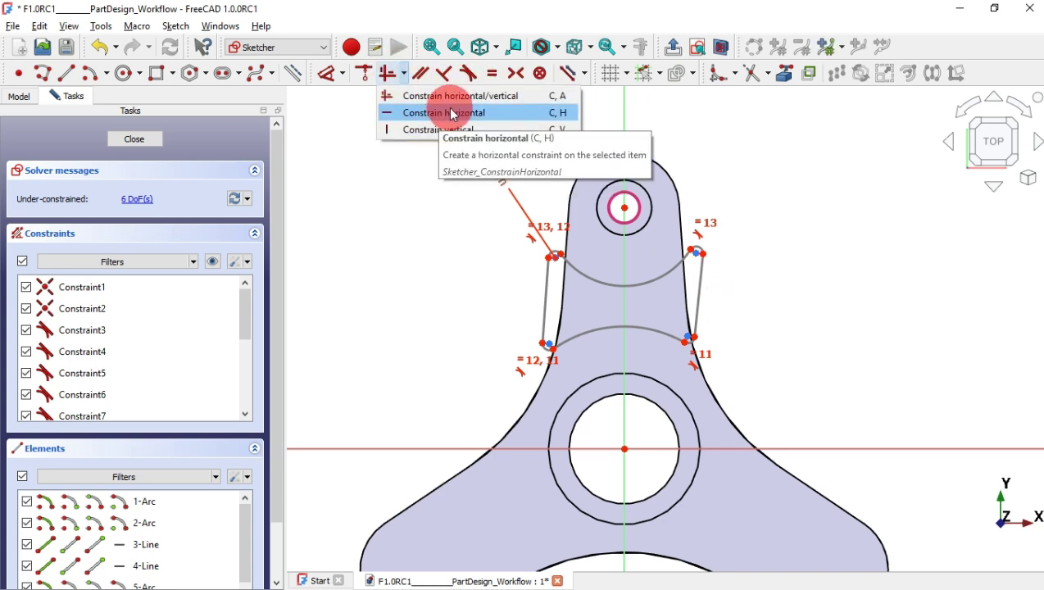
left_click(447, 109)
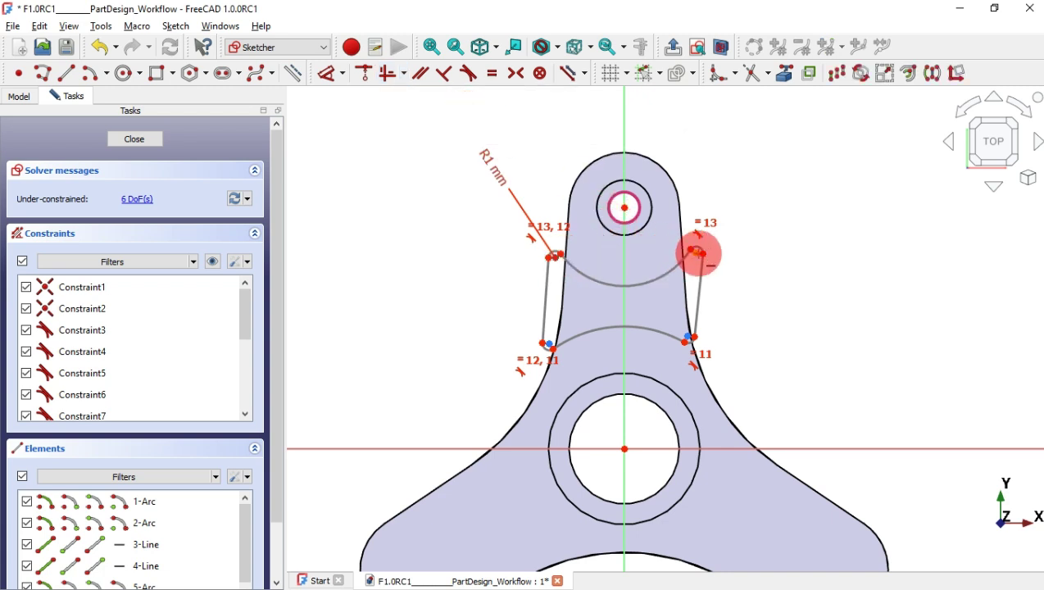
left_click(697, 254)
scroll(671, 333, "up", 2)
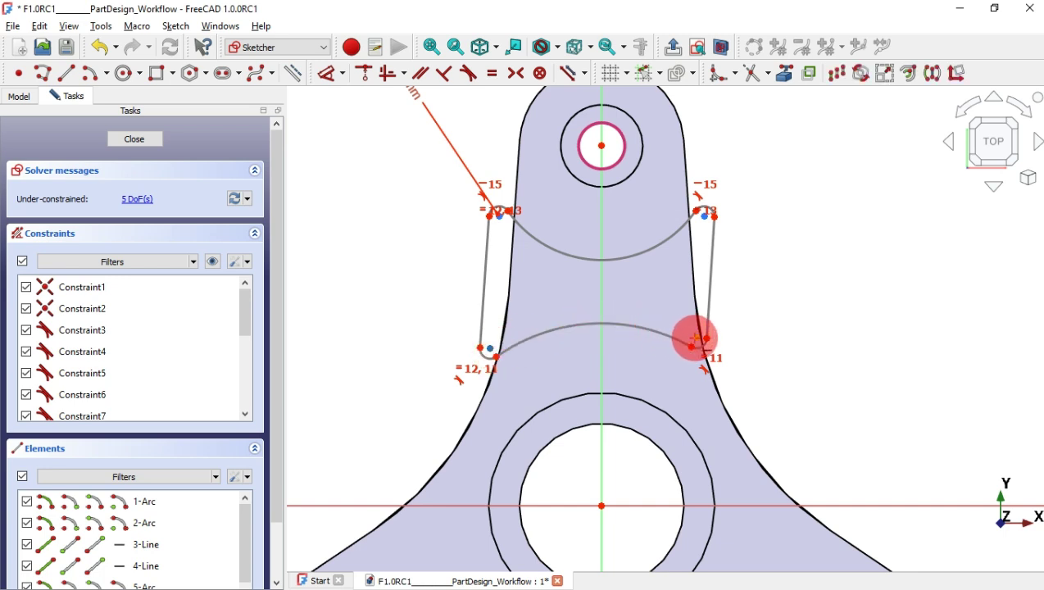
left_click(694, 337)
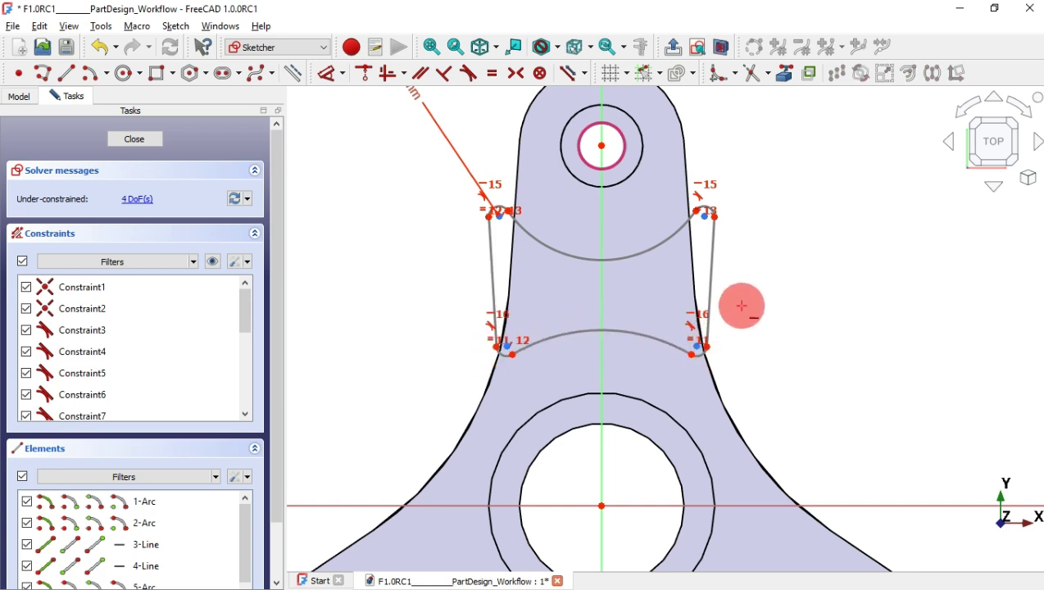
Step: Pull the recess's upper arc in towards the small arm hole, check the drawing, and constrain the arc's radius to 7 mm
left_click(710, 227)
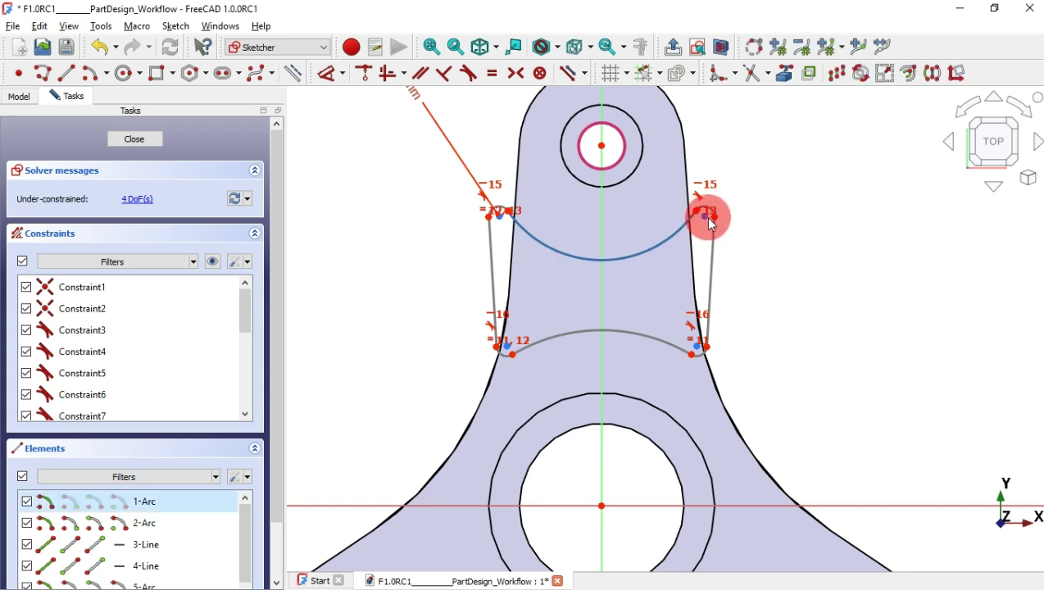
left_click(762, 262)
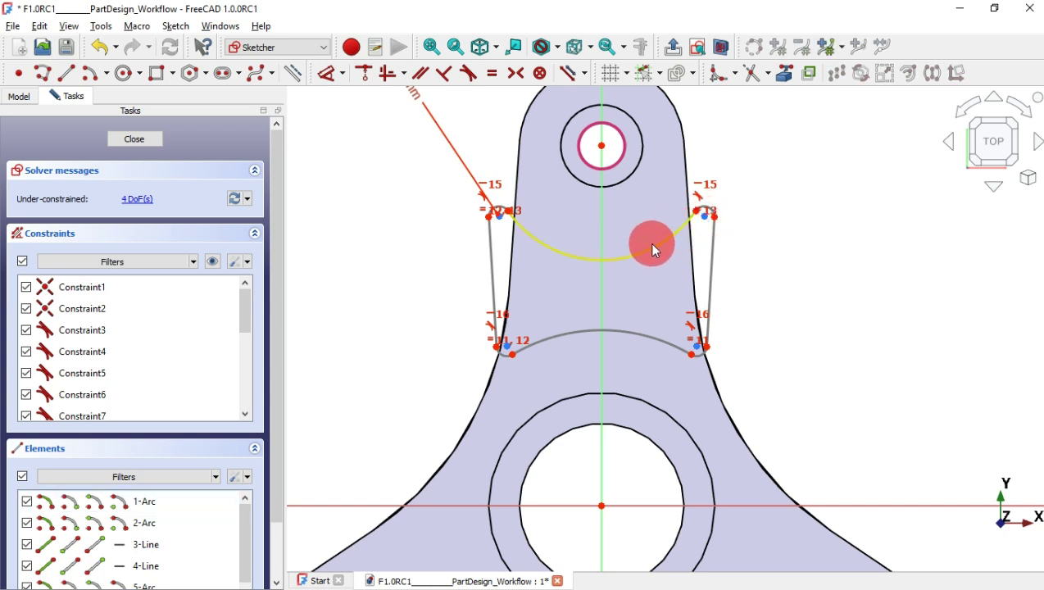
left_click_drag(652, 249, 616, 202)
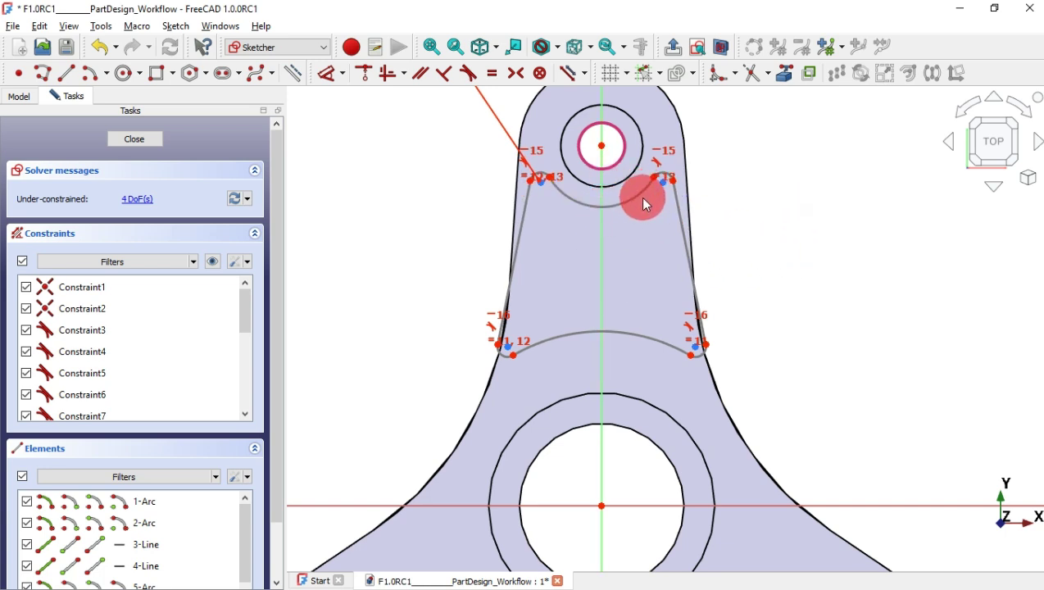
left_click(344, 79)
left_click(639, 196)
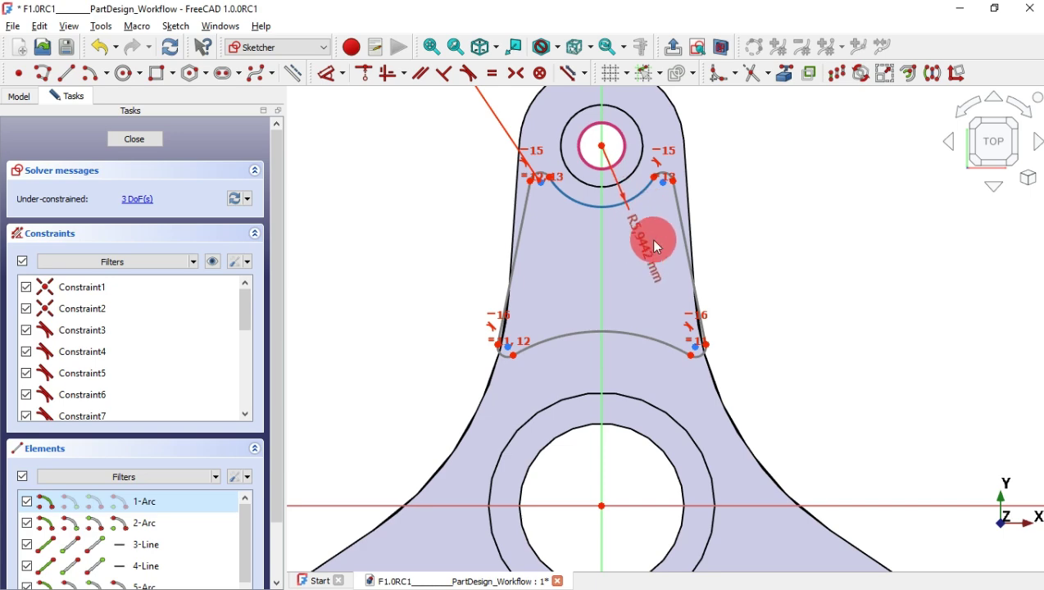
left_click(810, 276)
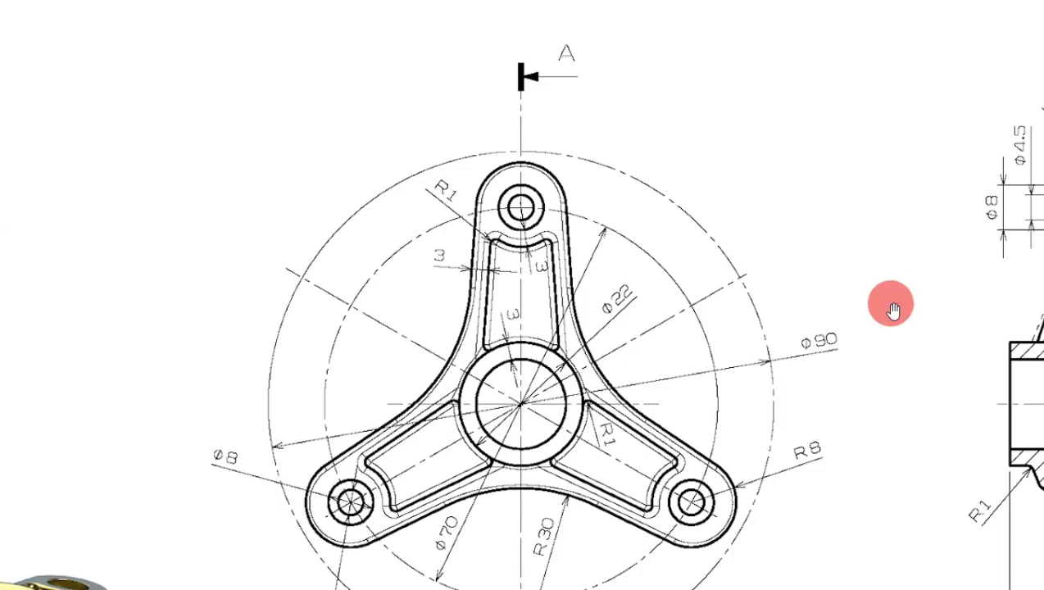
mouse_move(669, 279)
left_mouse_down()
mouse_move(680, 317)
mouse_move(615, 311)
left_mouse_up()
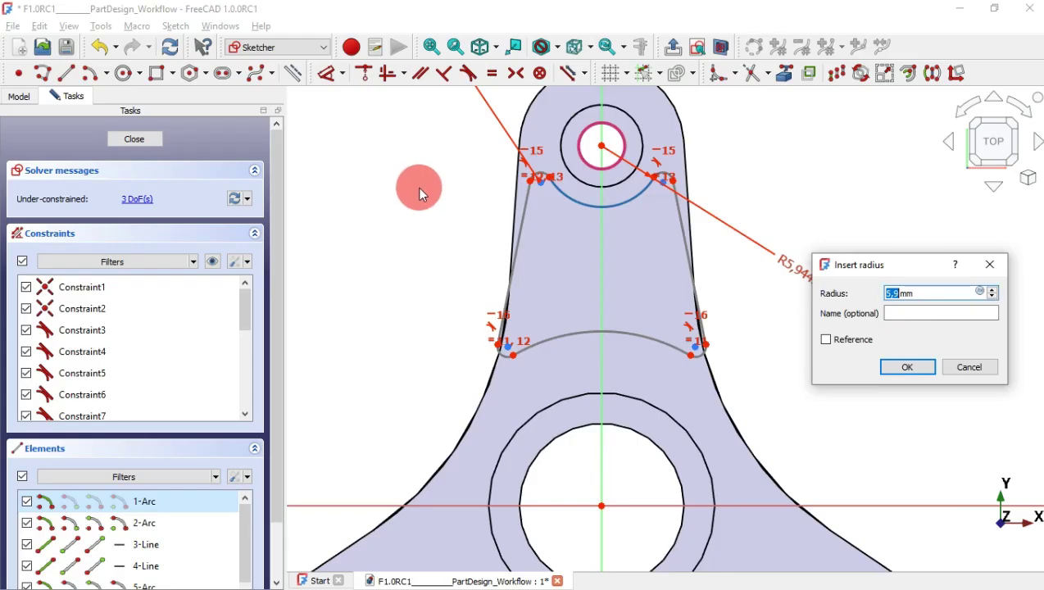
key("Return")
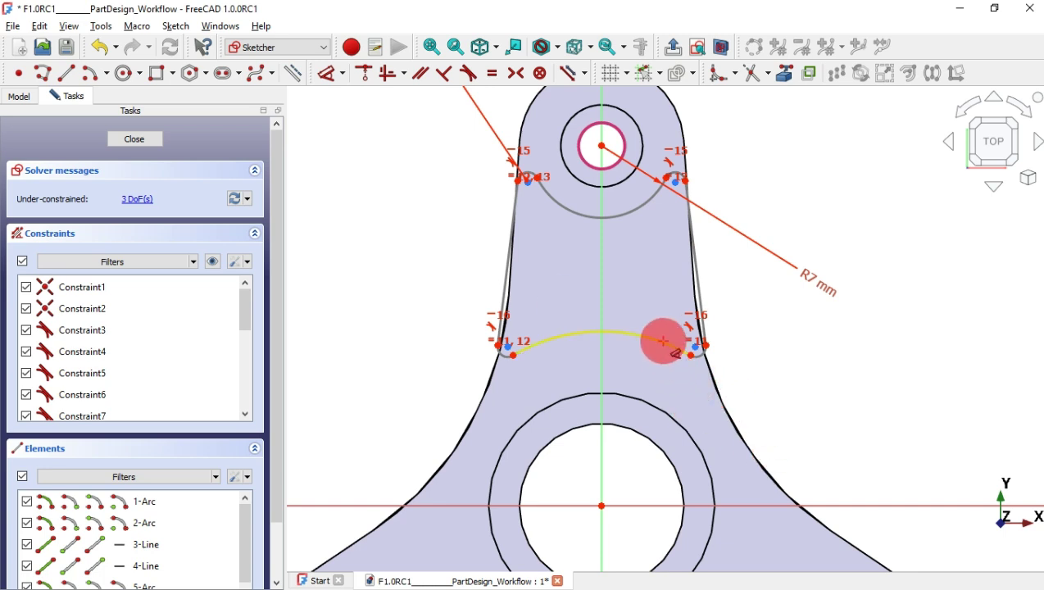
Step: Constrain the radius of the recess's lower arc, centred on the origin, to 11 mm
left_click(662, 340)
left_click(646, 272)
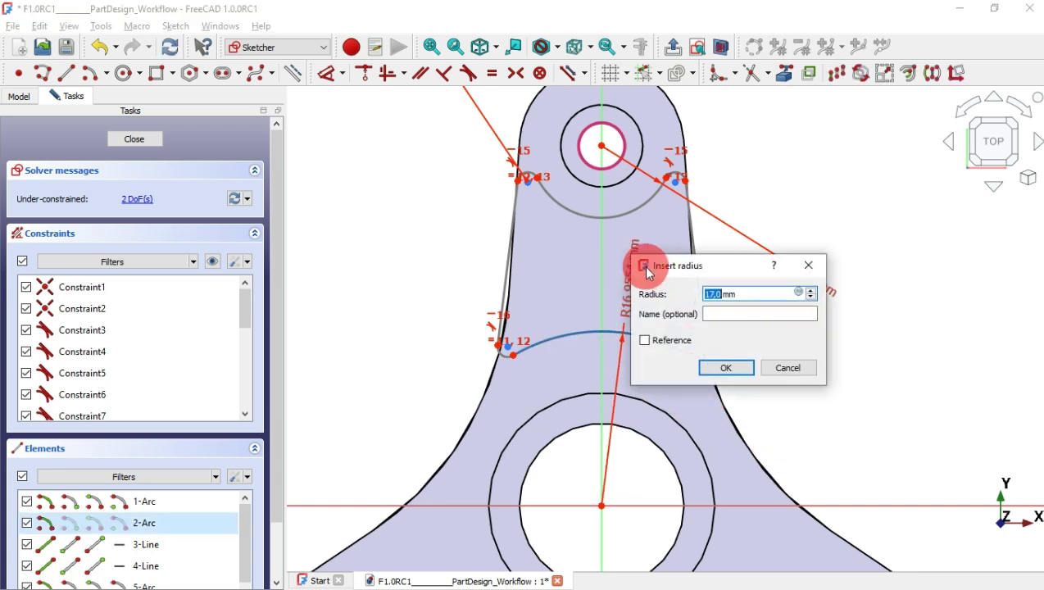
type("11")
key("Return")
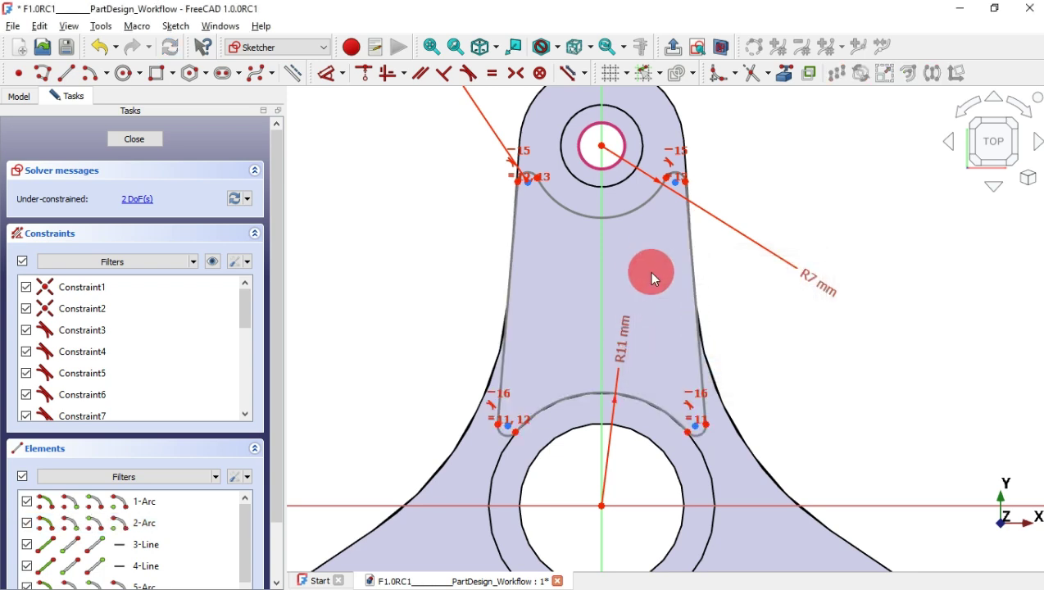
Step: Move the recess's left side line inward, clear of the arm's outer edge, and hide all constraints in the sketch
left_click(672, 181)
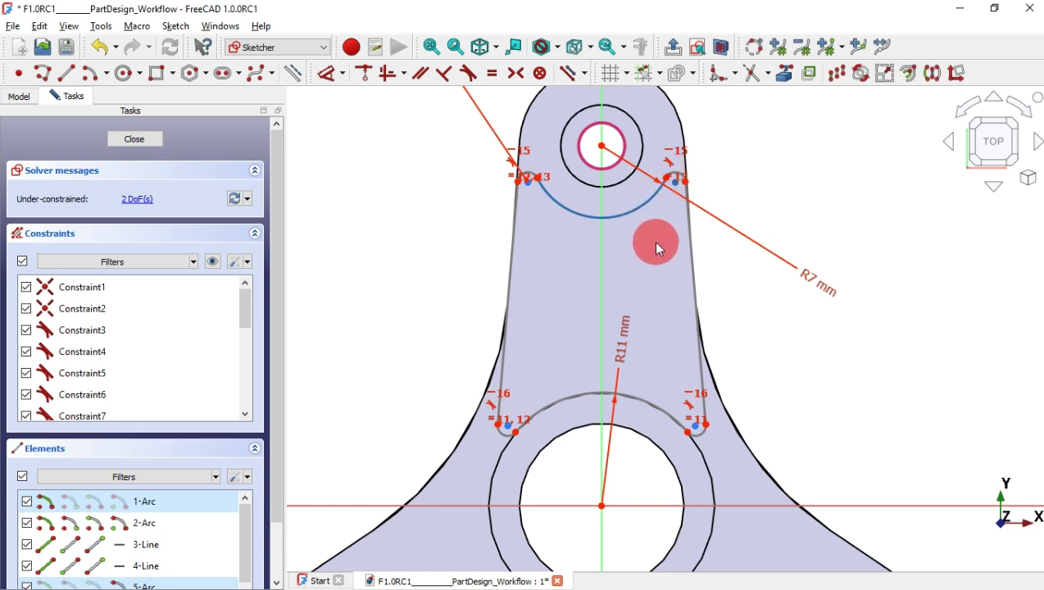
key("g")
key("y")
key("Escape")
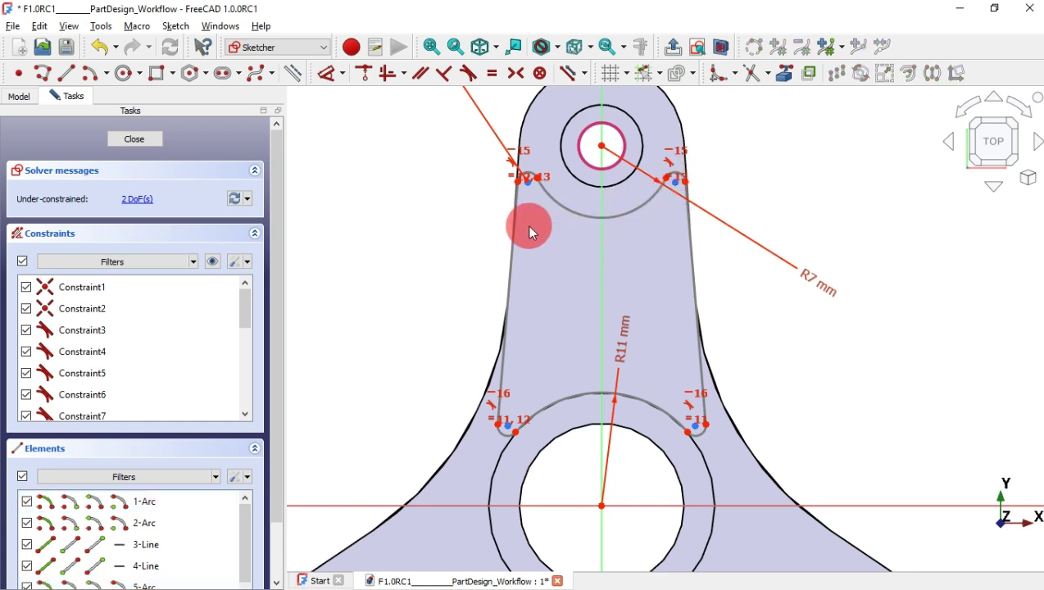
mouse_move(519, 235)
left_mouse_down()
mouse_move(510, 226)
mouse_move(549, 246)
left_mouse_up()
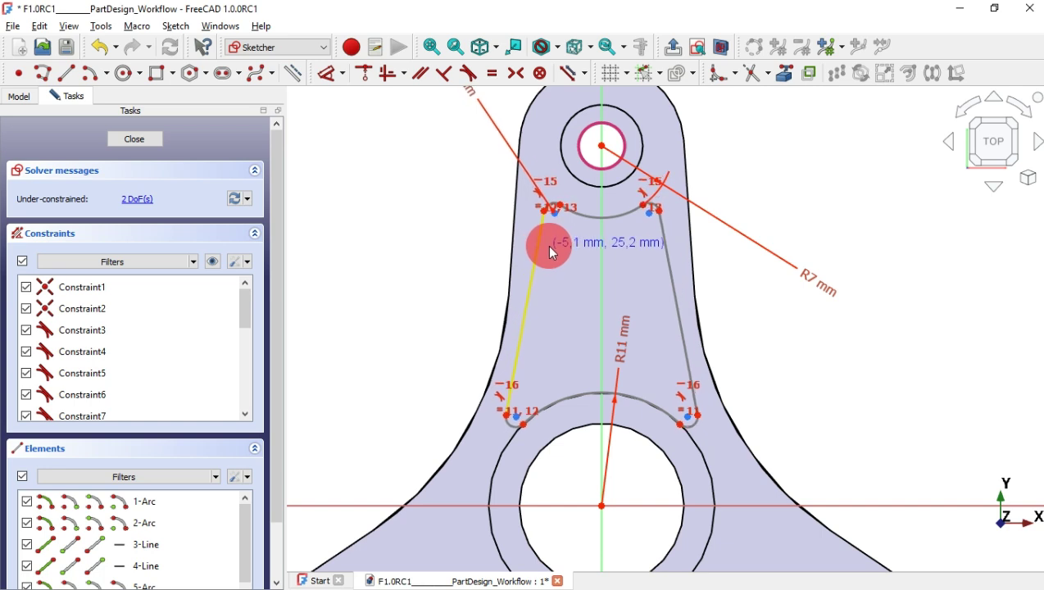
left_click(214, 264)
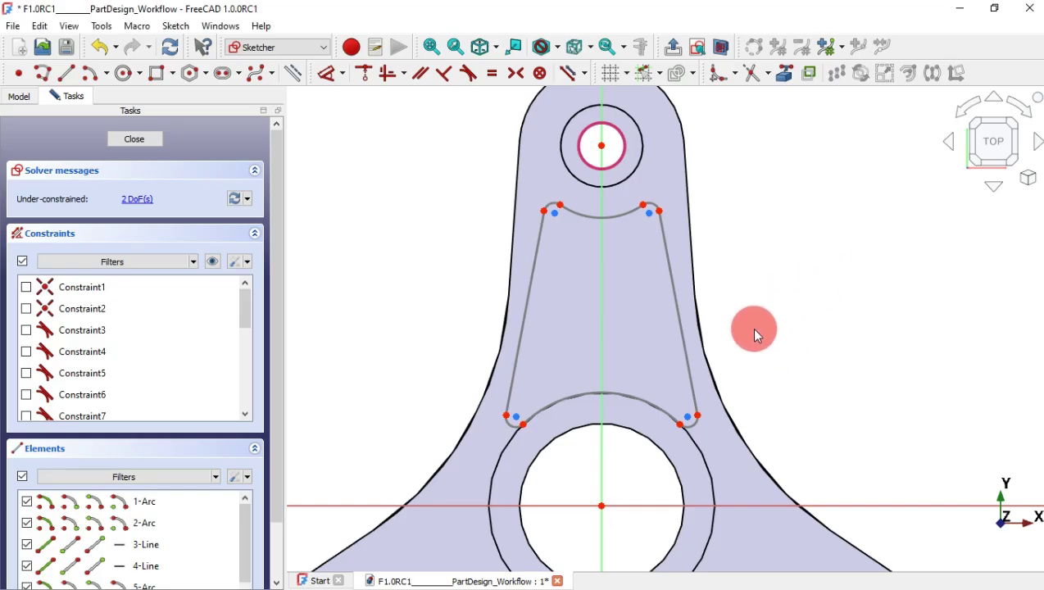
Step: Project the arm's straight right outer edge as external geometry and constrain the recess's right side line parallel to it
left_click(784, 73)
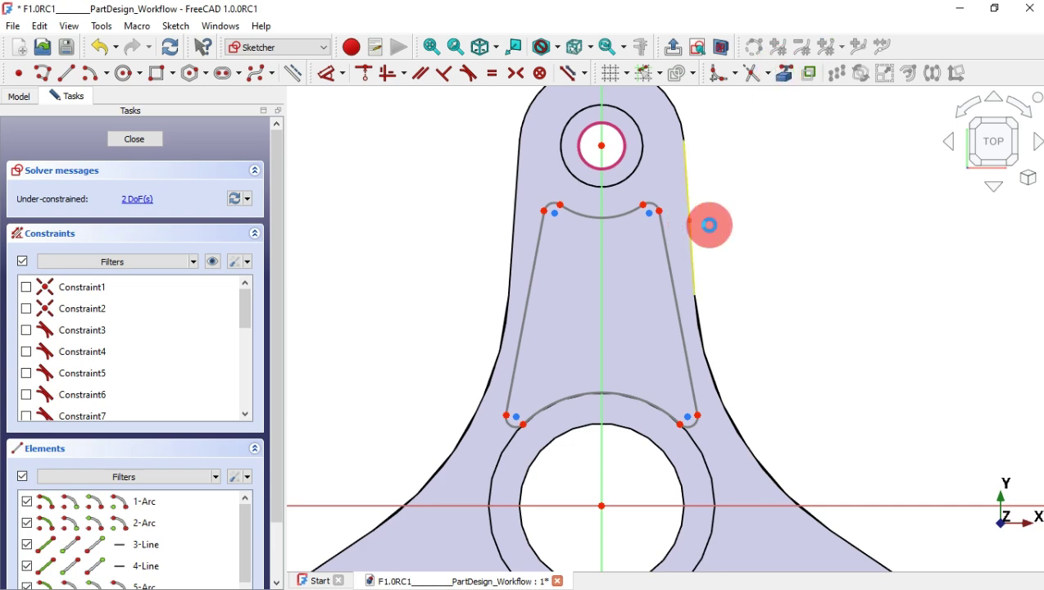
left_click(705, 223)
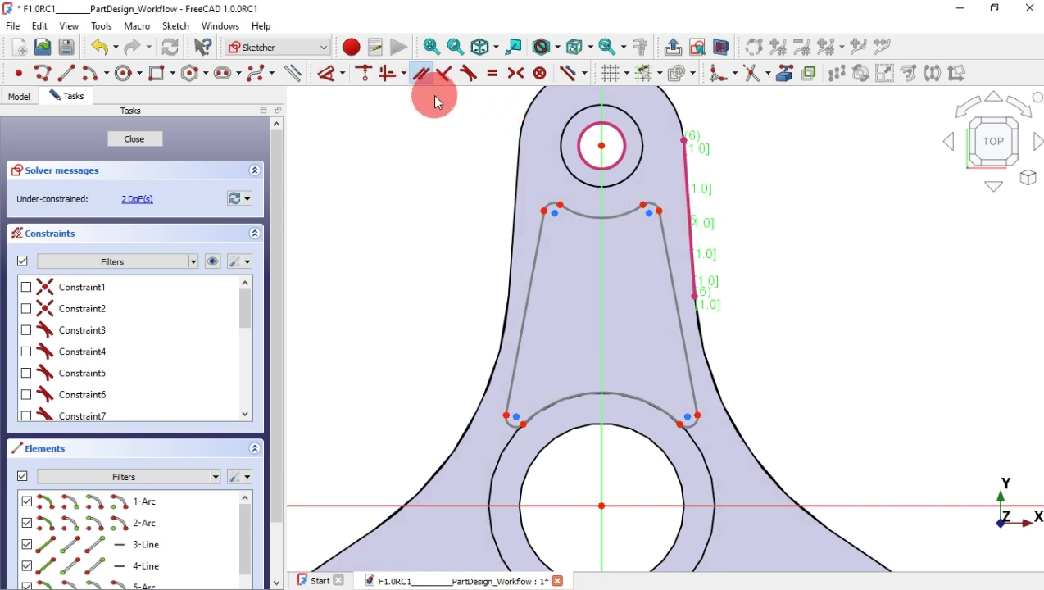
left_click(664, 237)
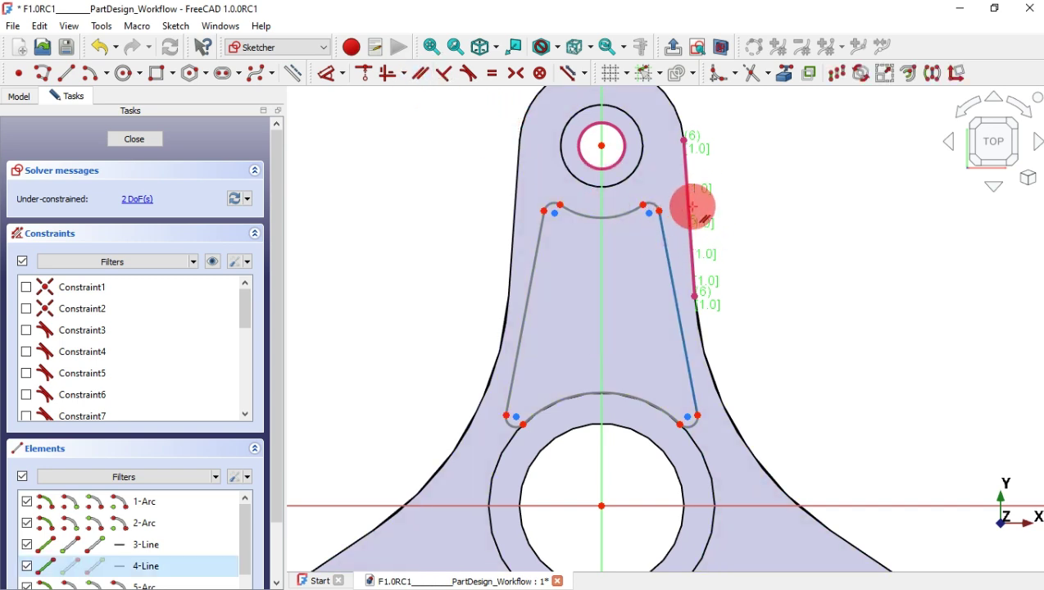
left_click(719, 188)
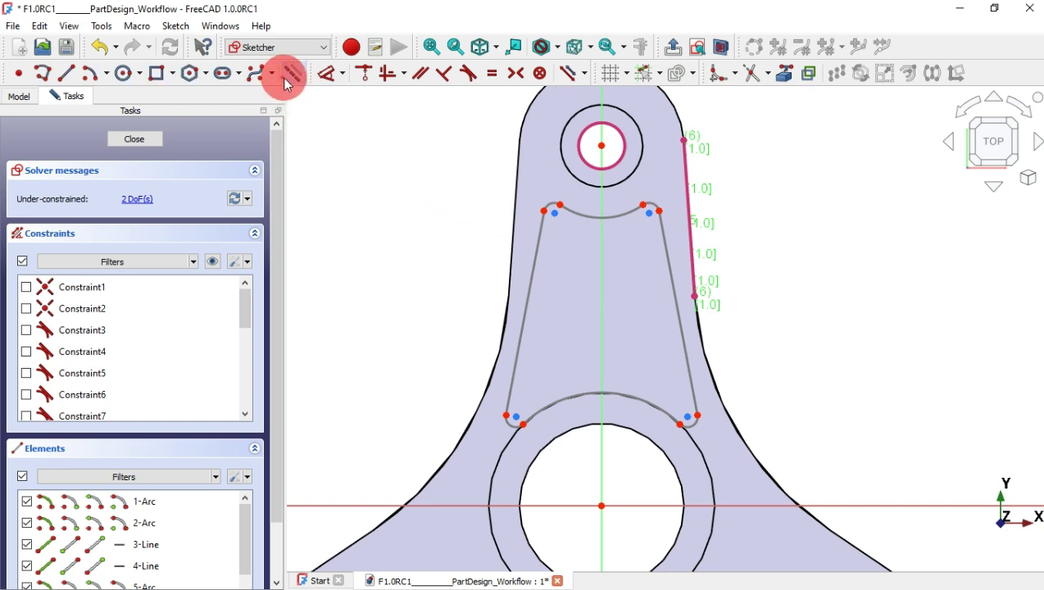
Step: Draw a construction line about 3.4 mm long from the recess's right side line to the projected outer edge of the arm
left_click(69, 73)
left_click(684, 140)
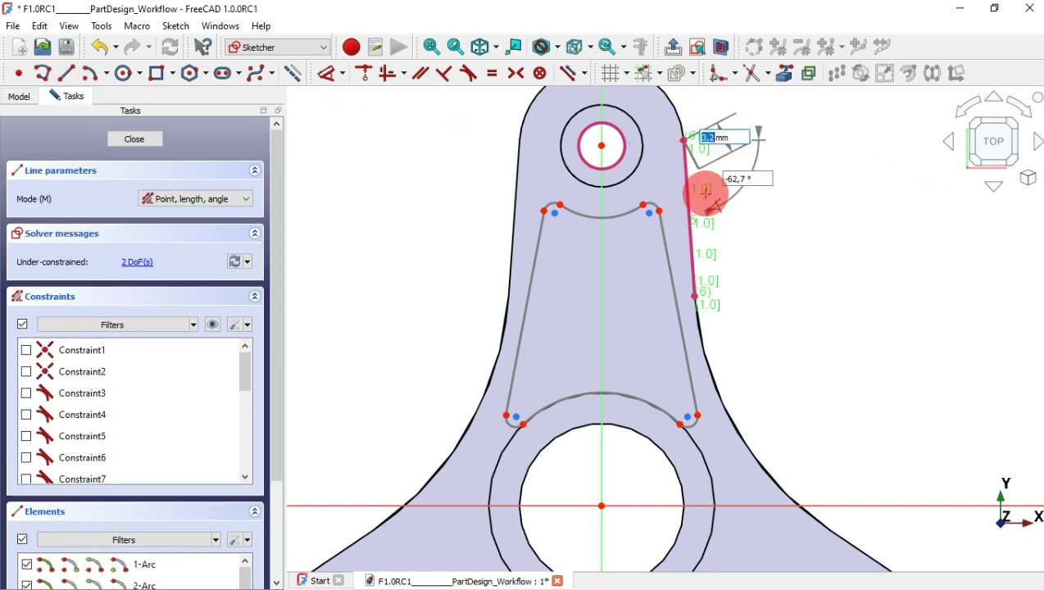
left_click(727, 277)
scroll(678, 370, "up", 5)
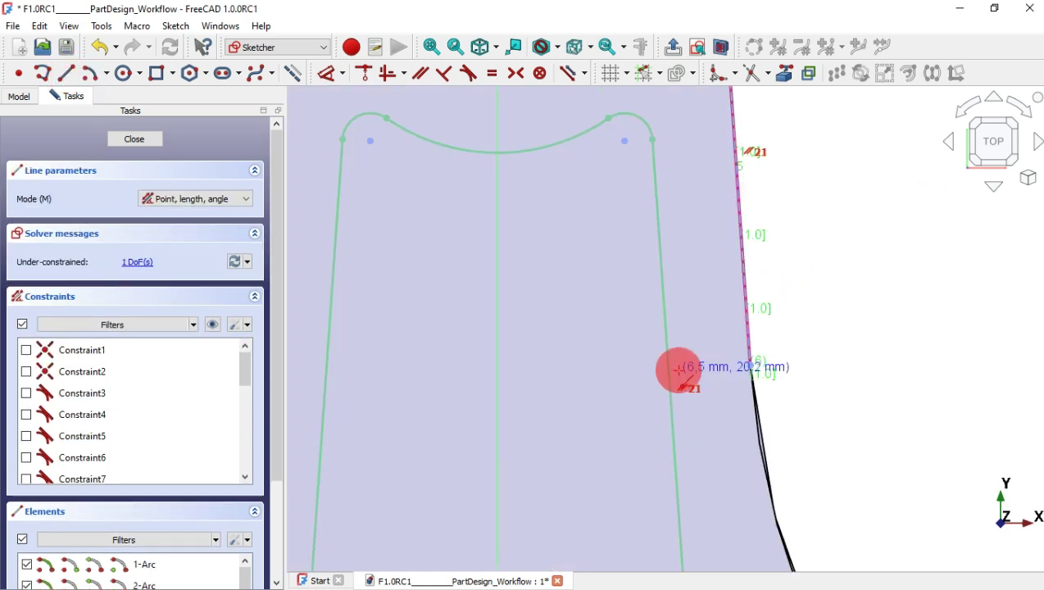
left_click(671, 385)
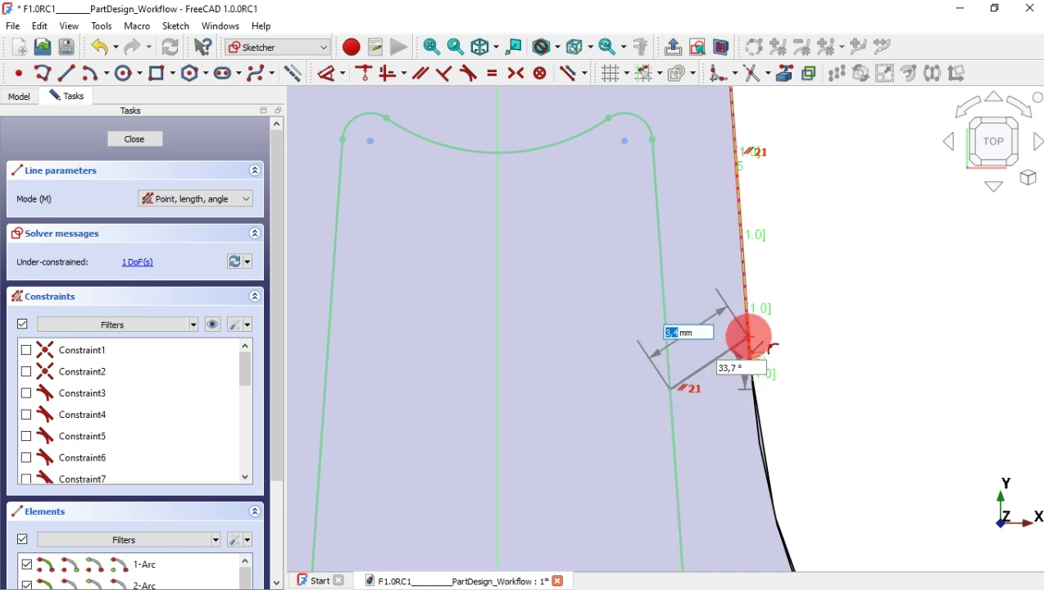
left_click(748, 336)
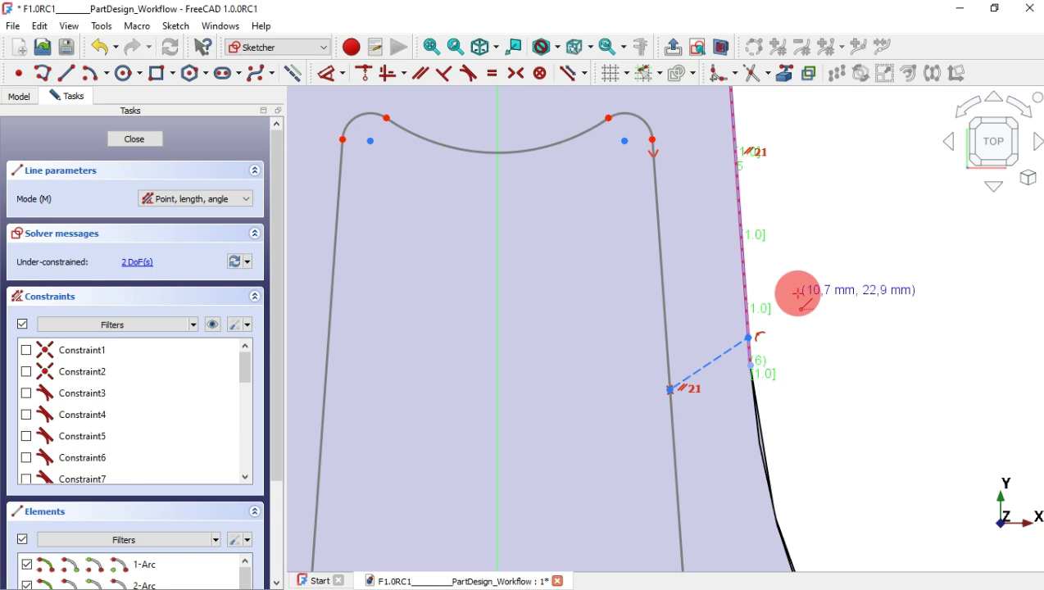
right_click(810, 333)
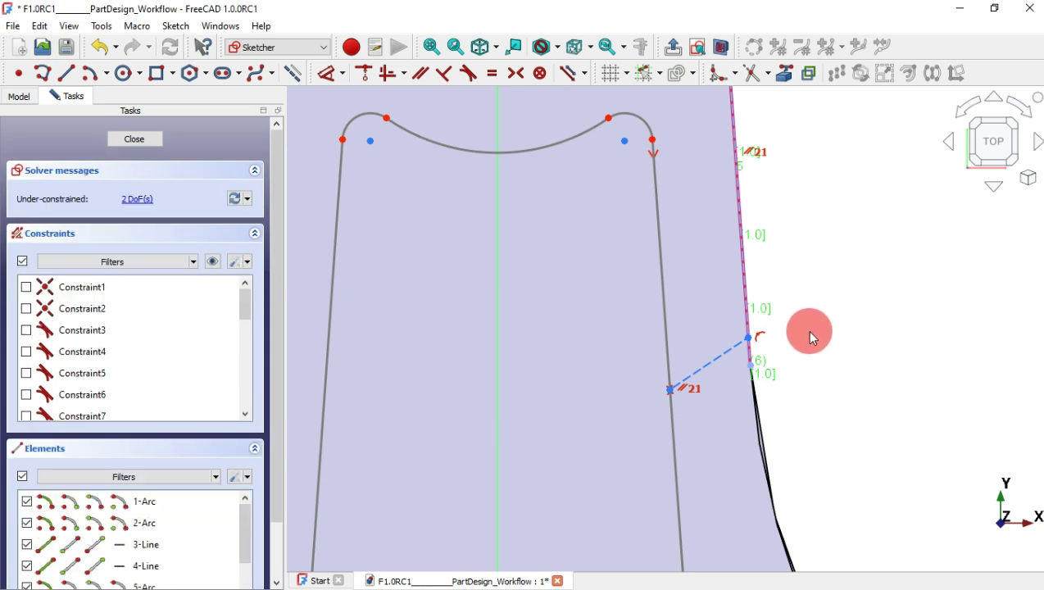
Step: Dimension the construction line between the recess's side line and the projected outer edge at 3 mm
left_click(336, 76)
left_click(729, 348)
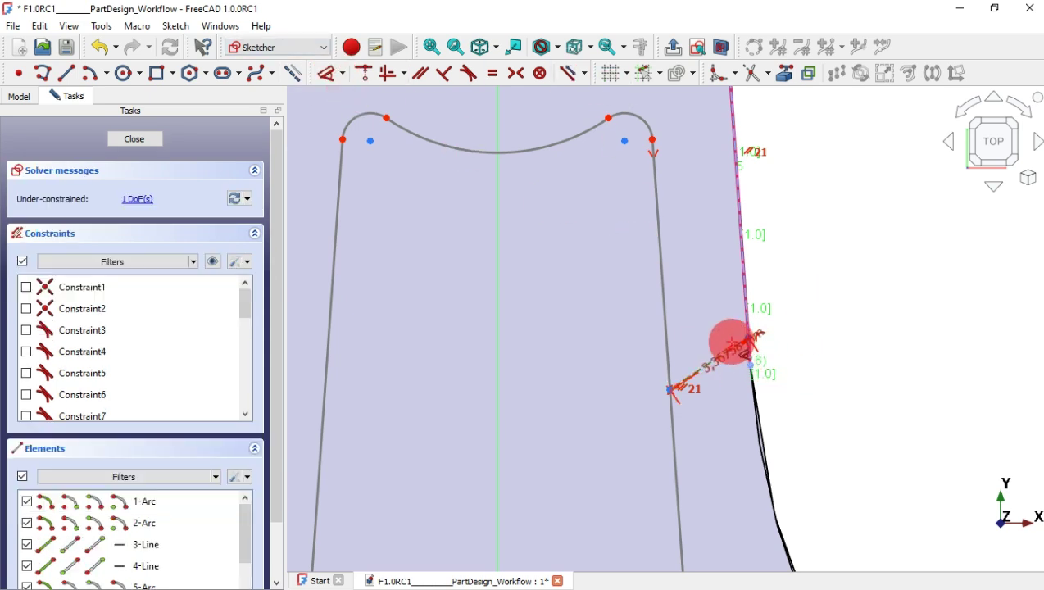
mouse_move(707, 265)
left_mouse_down()
mouse_move(701, 366)
mouse_move(621, 321)
left_mouse_up()
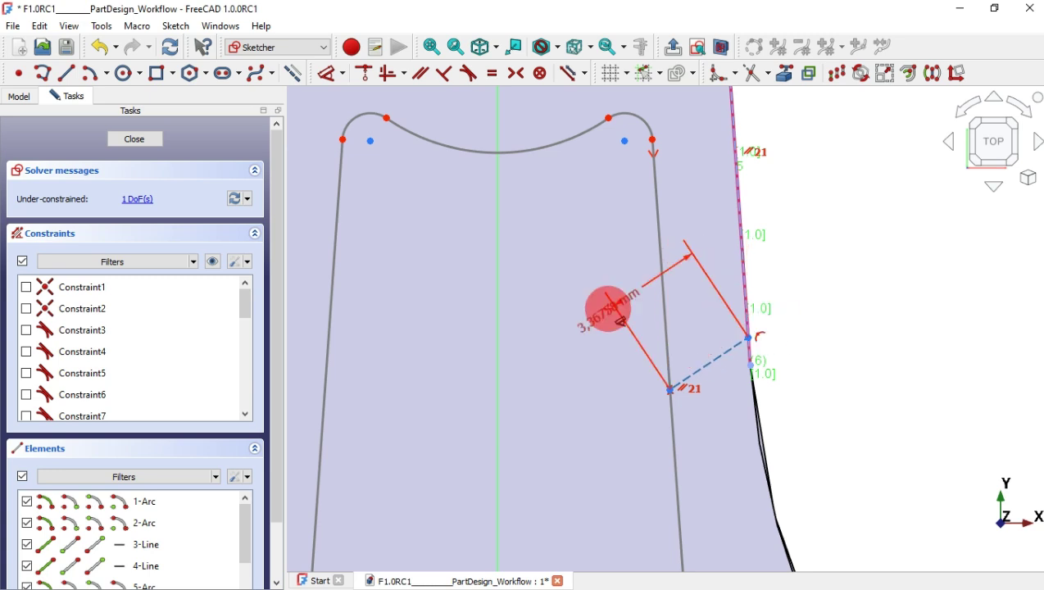
left_click(606, 303)
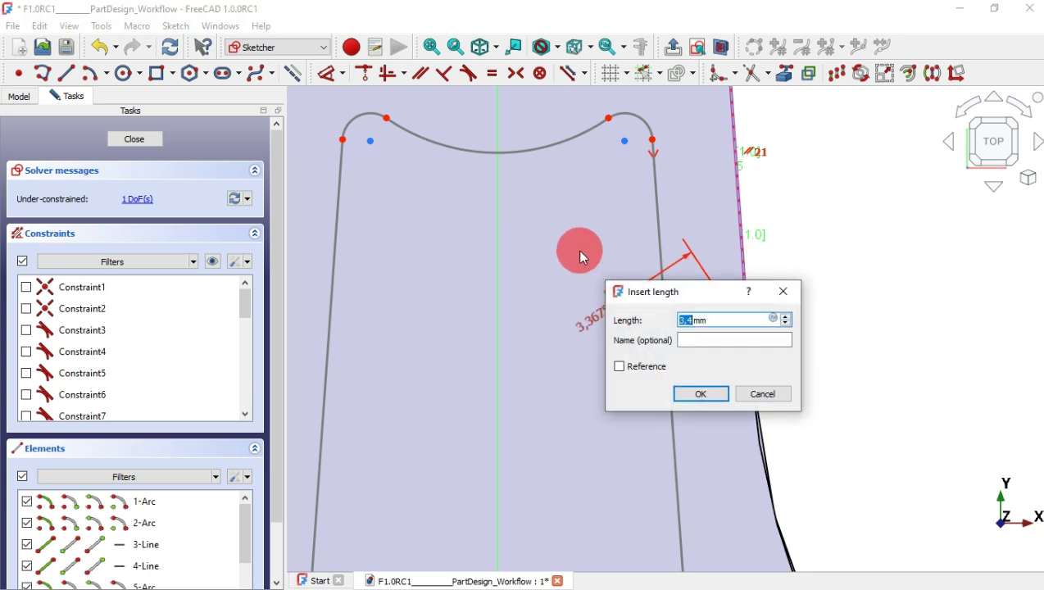
type("3")
key("Return")
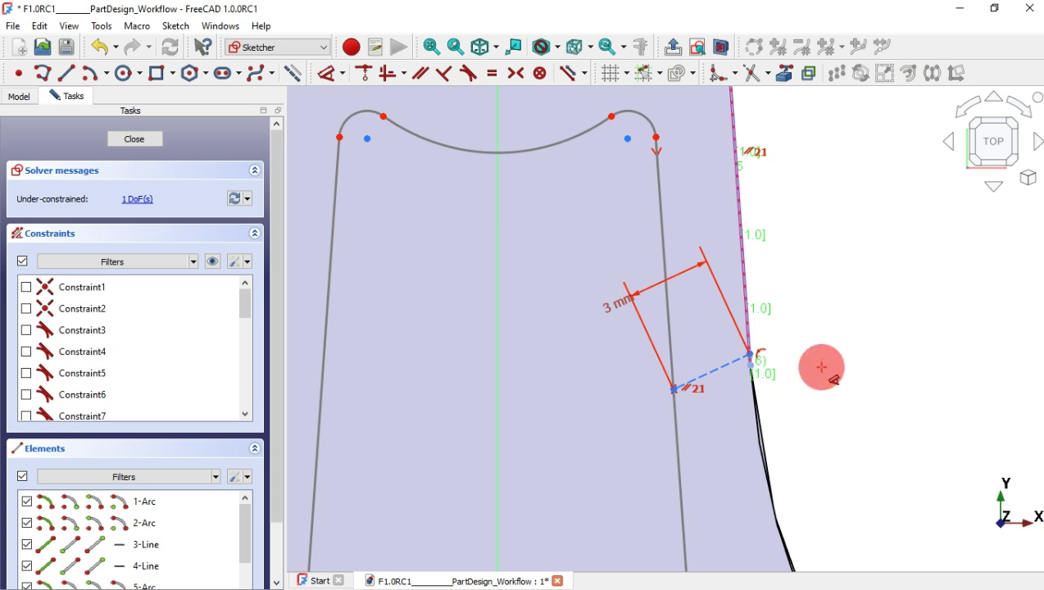
Step: Constrain the construction line perpendicular to the projected outer edge and close the recess sketch
left_click(444, 74)
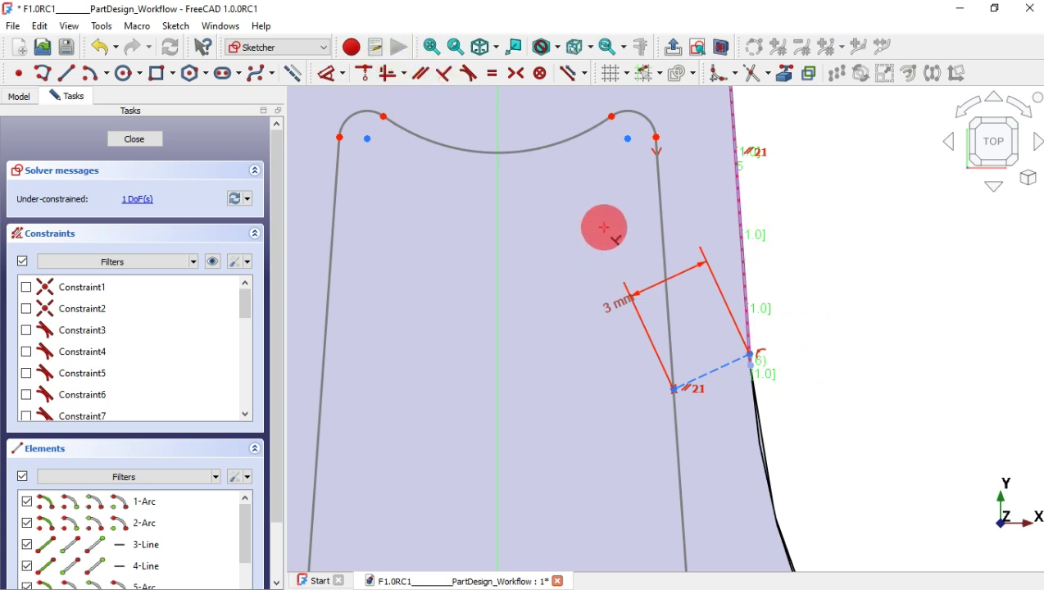
left_click(721, 366)
left_click(743, 320)
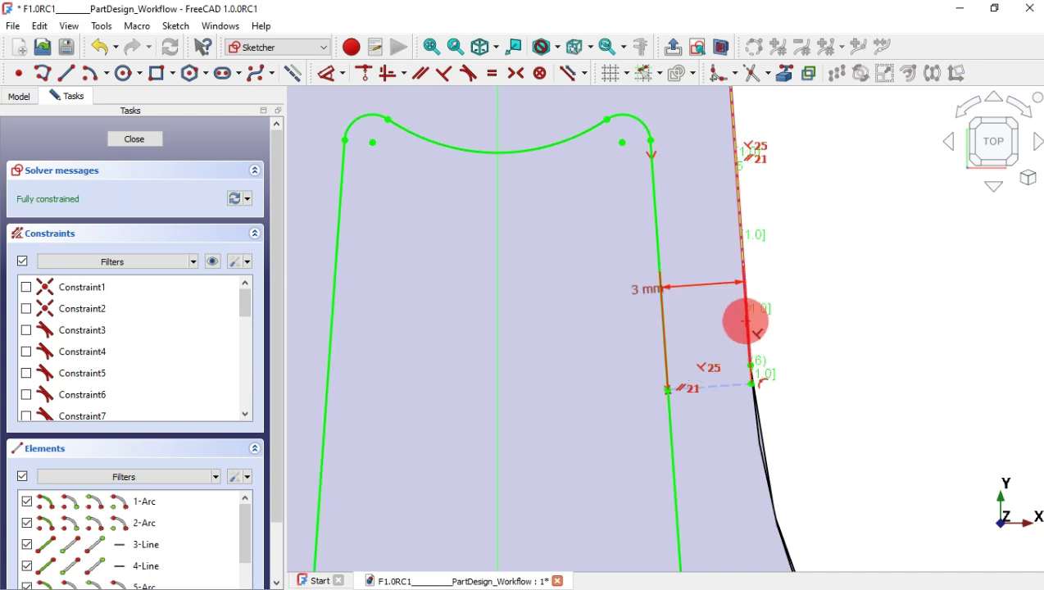
scroll(822, 336, "down", 3)
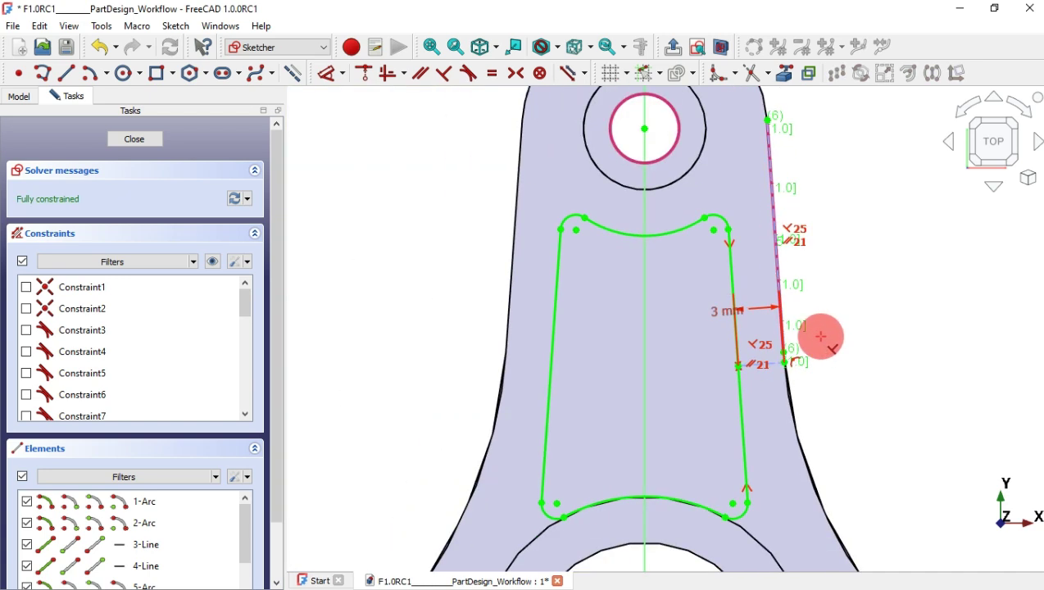
scroll(790, 354, "down", 1)
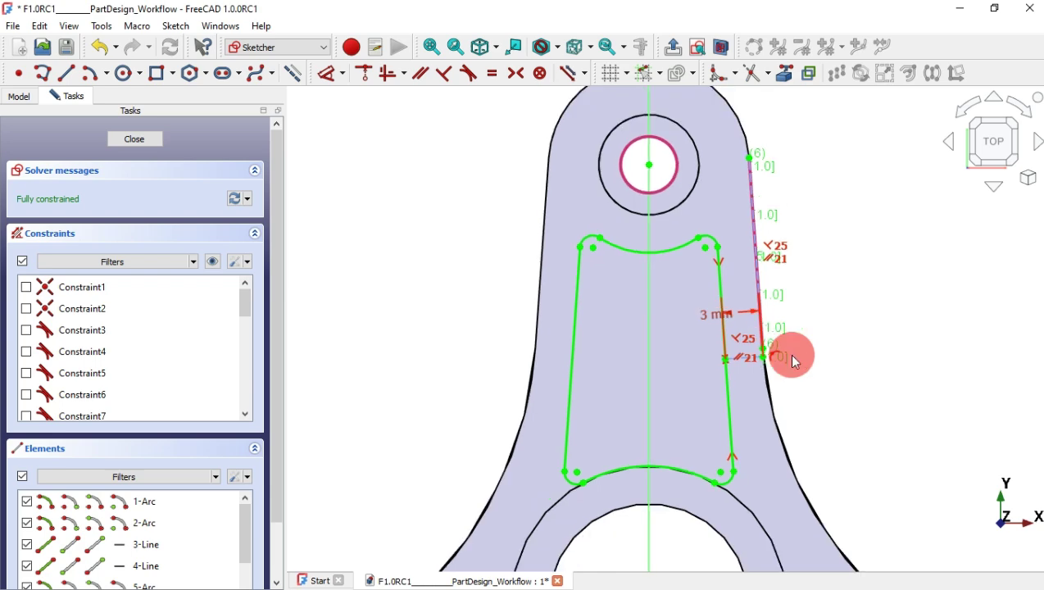
key("Escape")
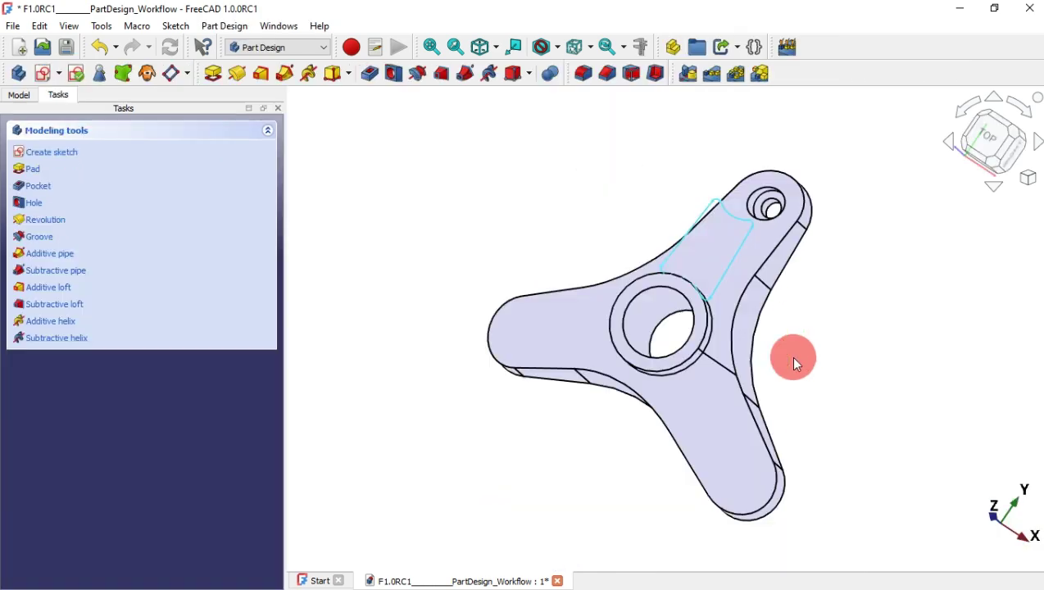
Step: Pocket the recess sketch into the upper arm with a dimension length of 22-3 mm
left_click(364, 81)
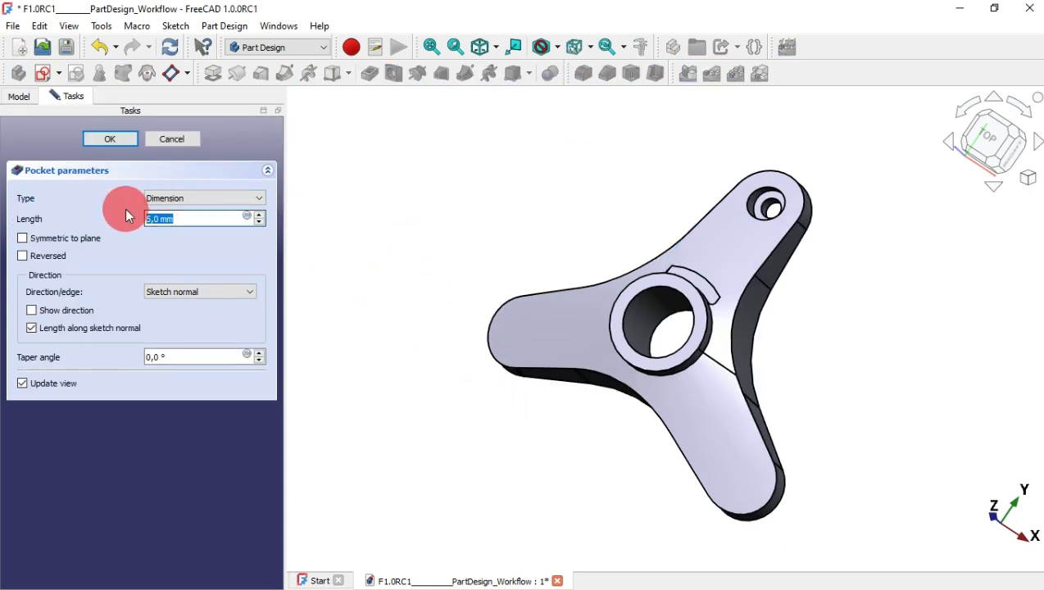
type("22-3")
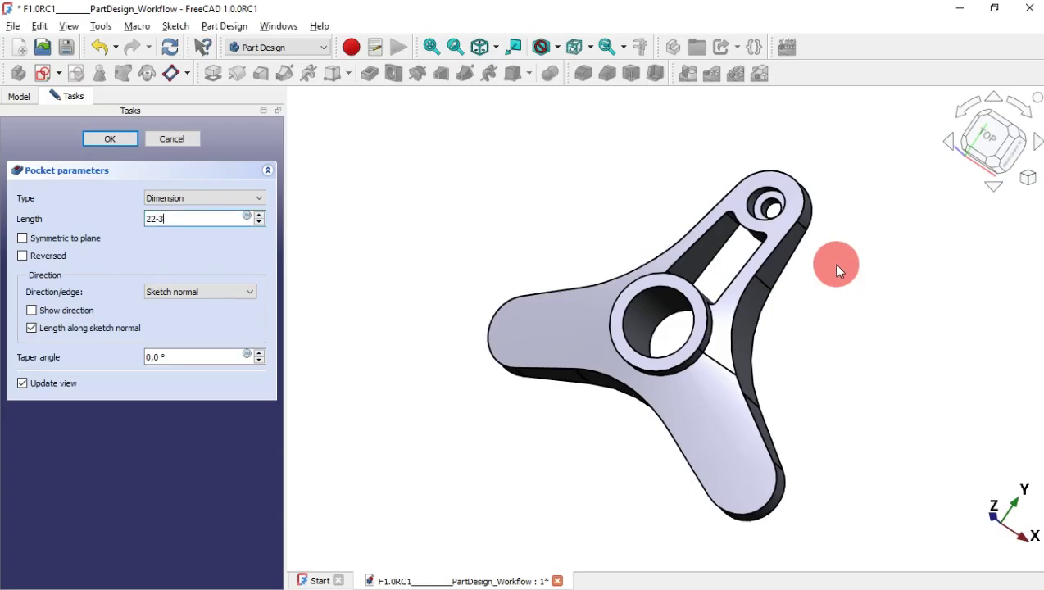
key("Return")
Step: Fillet the floor face of the upper arm's recess with a 1 mm radius
middle_click_drag(799, 286, 746, 296)
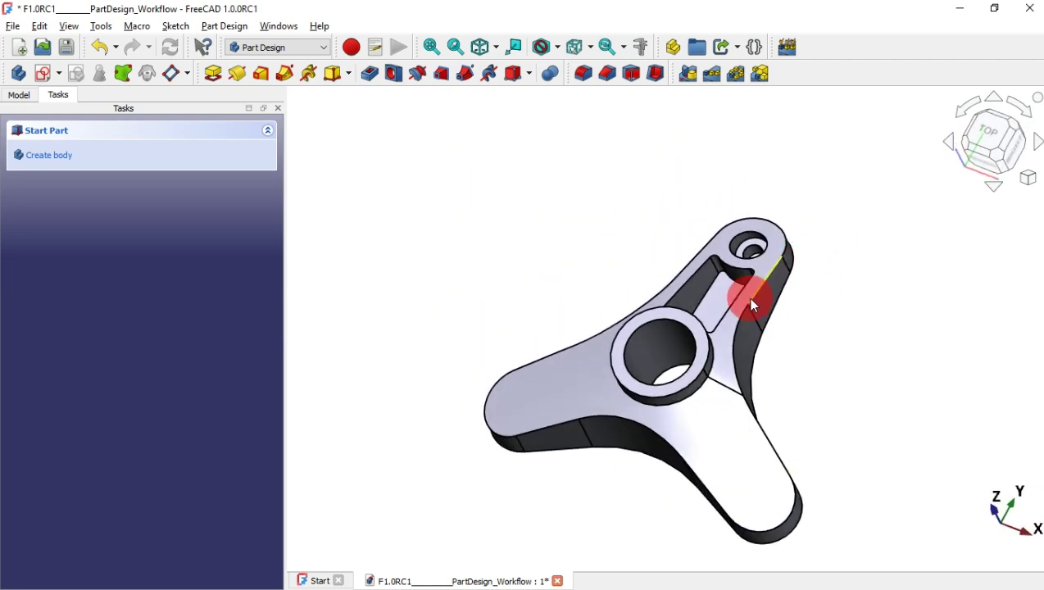
scroll(741, 282, "up", 5)
left_click(695, 309)
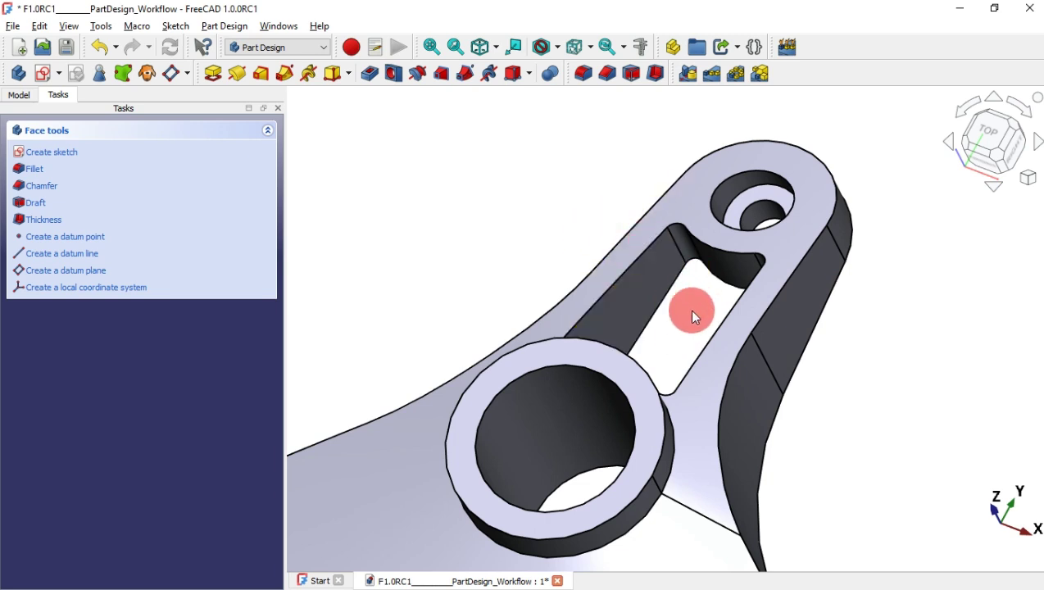
left_click(584, 73)
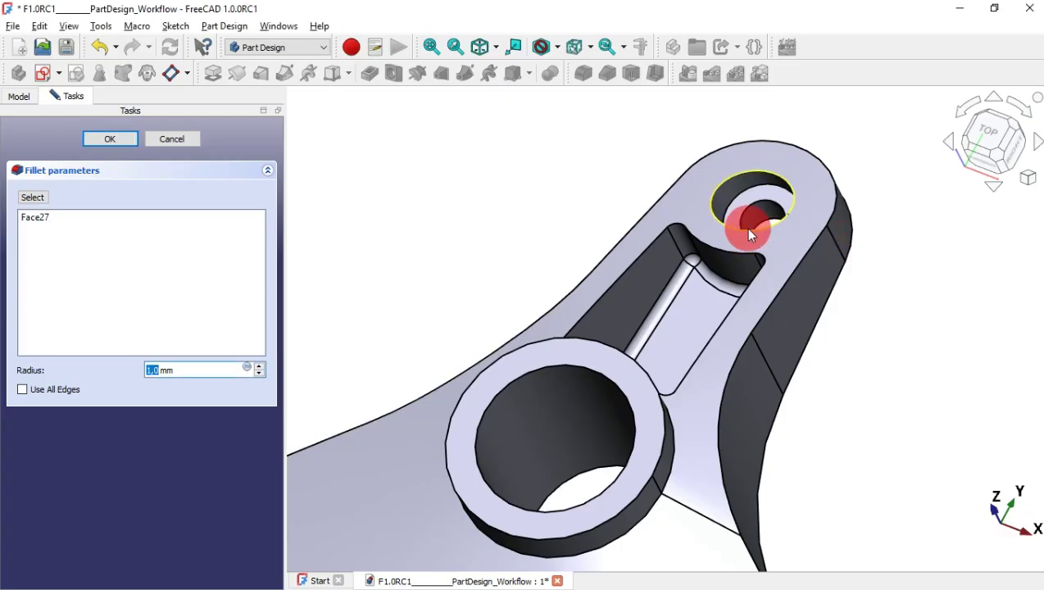
key("Escape")
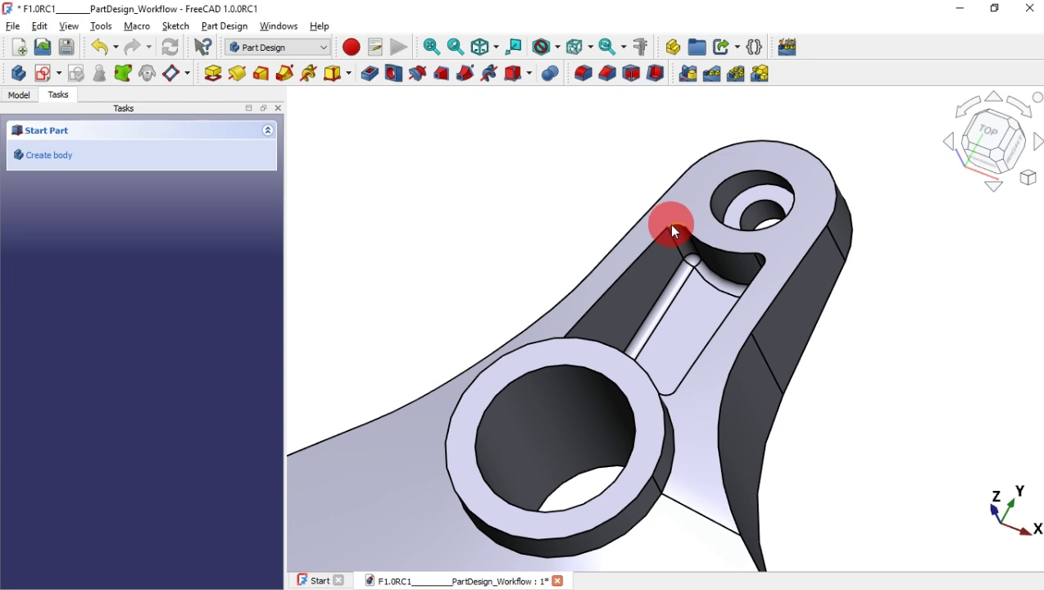
Step: Fillet the upper rim of the arm's recess with a 1 mm radius
left_click(672, 228)
left_click(582, 73)
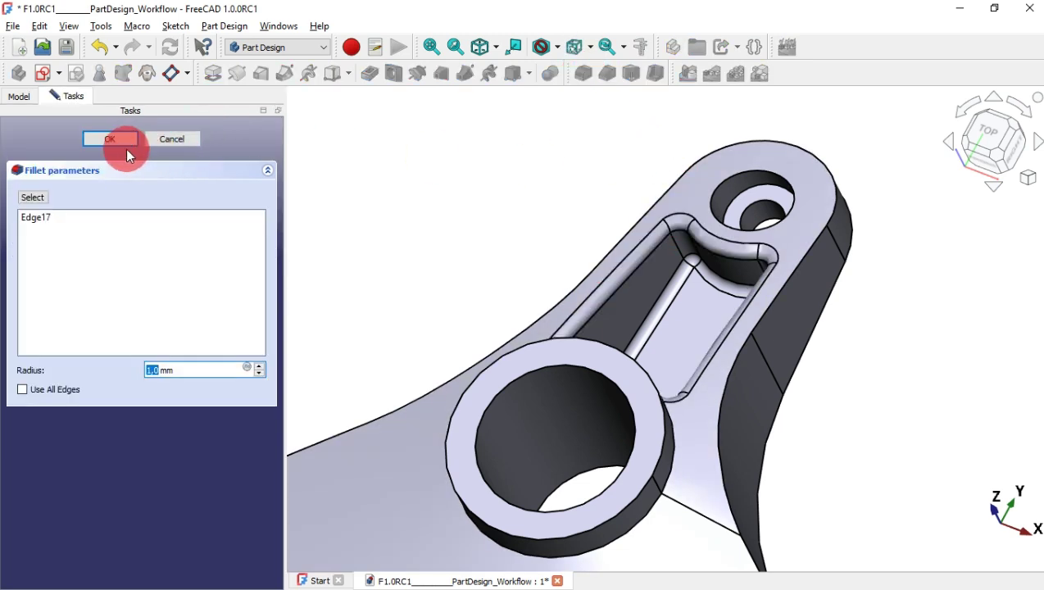
left_click(125, 143)
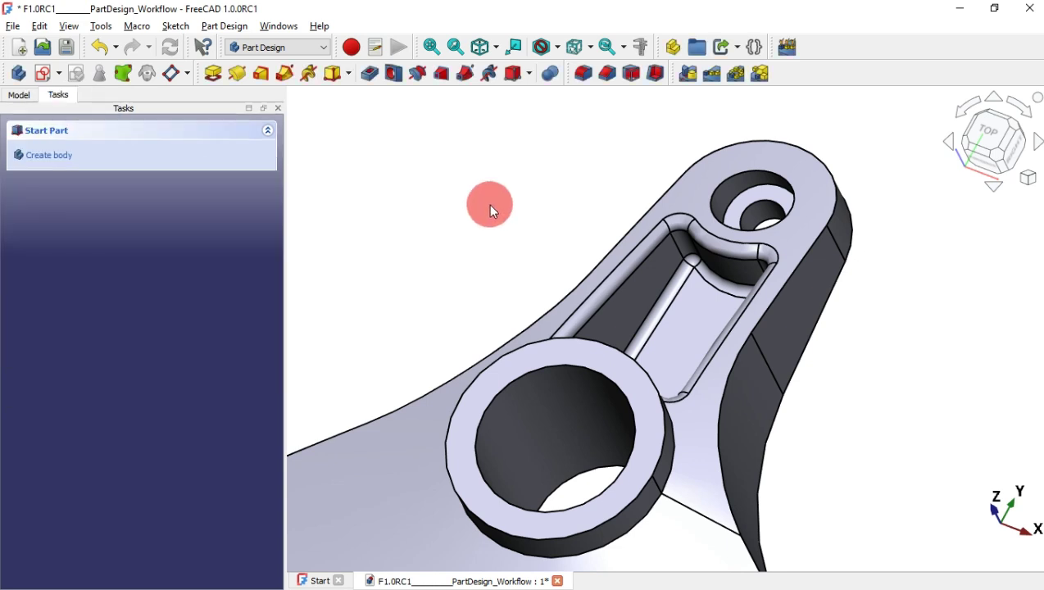
Step: Fillet the upper circular edge of the arm's counterbored hole with a 0.5 mm radius
left_click(752, 180)
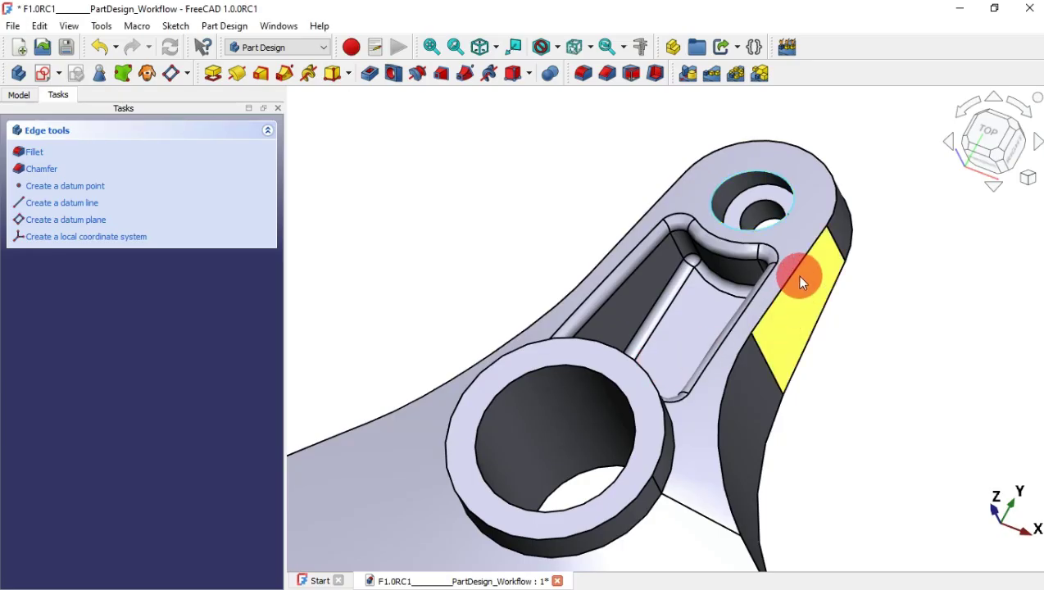
left_click(584, 82)
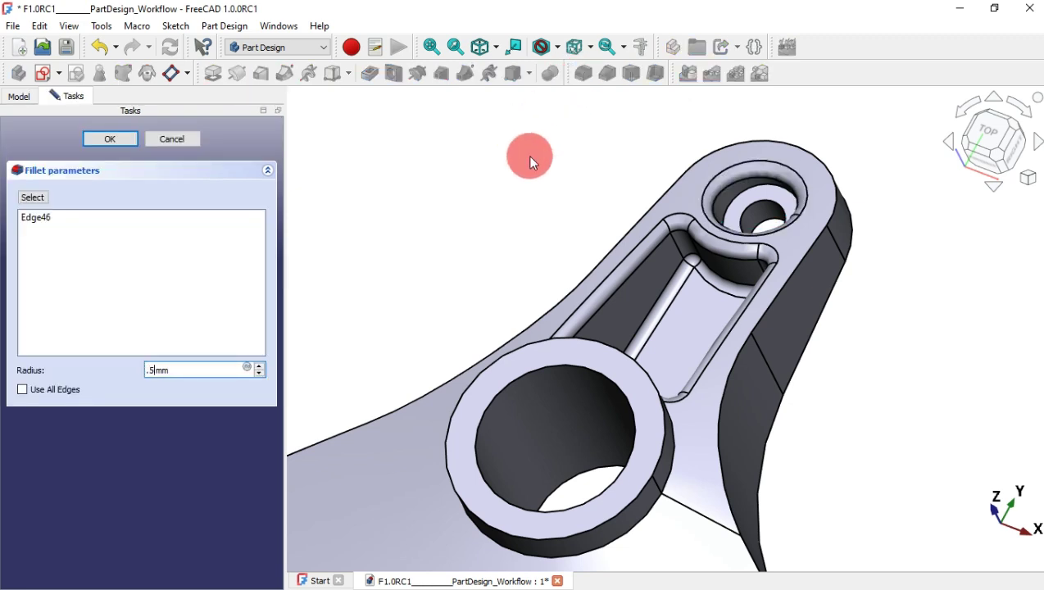
key("Return")
Step: Polar-pattern the three pockets and three fillets around the normal sketch axis with 3 occurrences over 360°
scroll(539, 172, "down", 8)
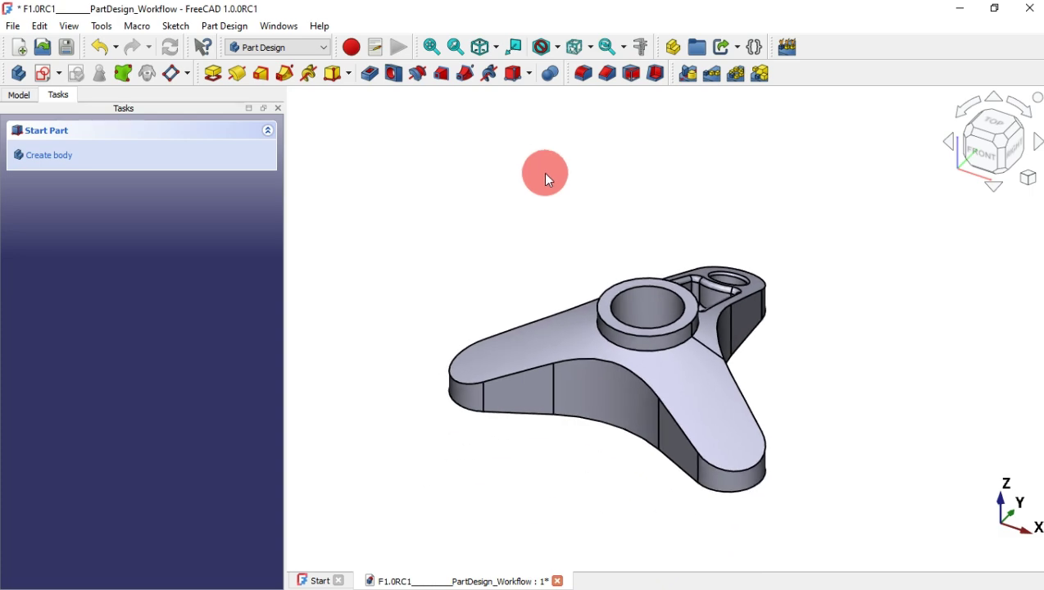
middle_click_drag(666, 205, 661, 238)
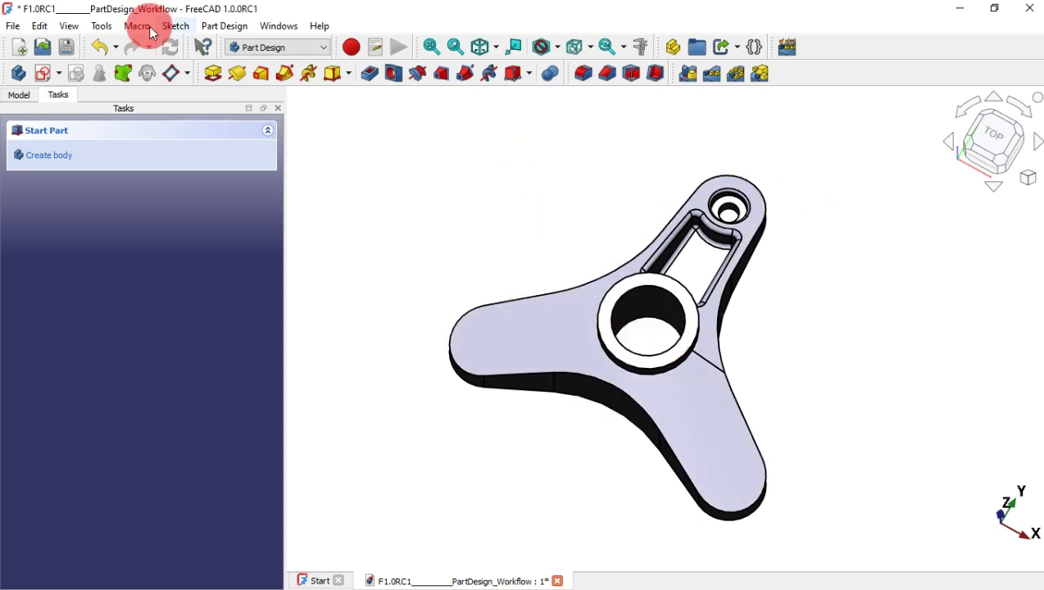
left_click(18, 95)
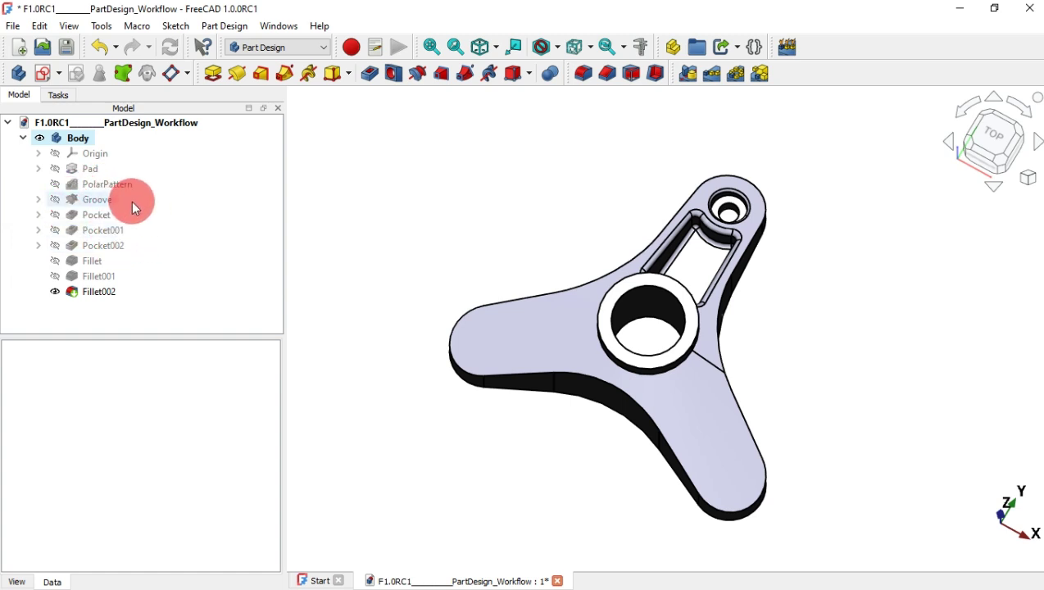
left_click(110, 218)
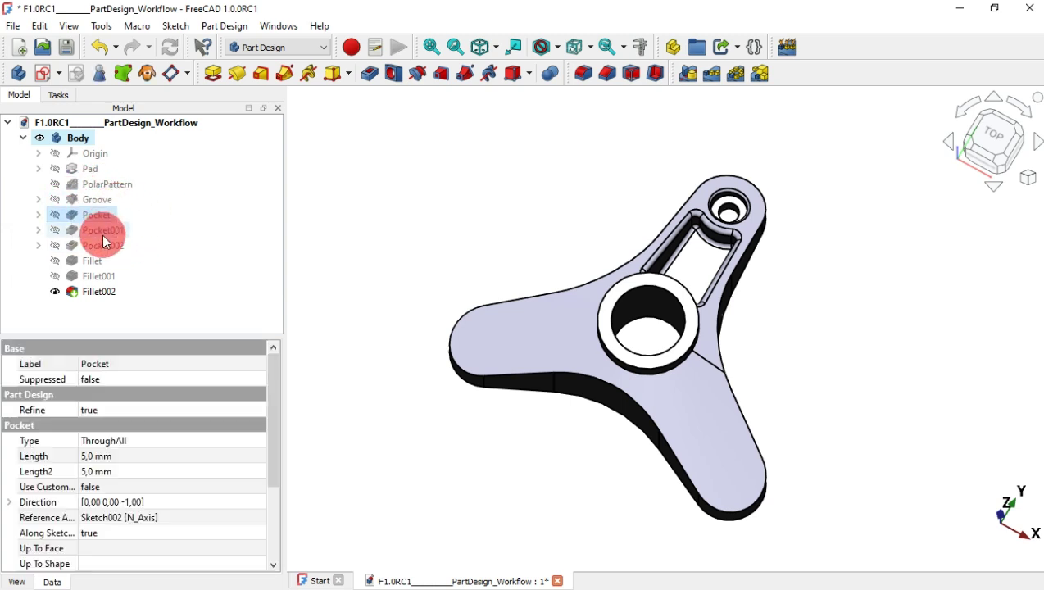
left_click(97, 293, "shift")
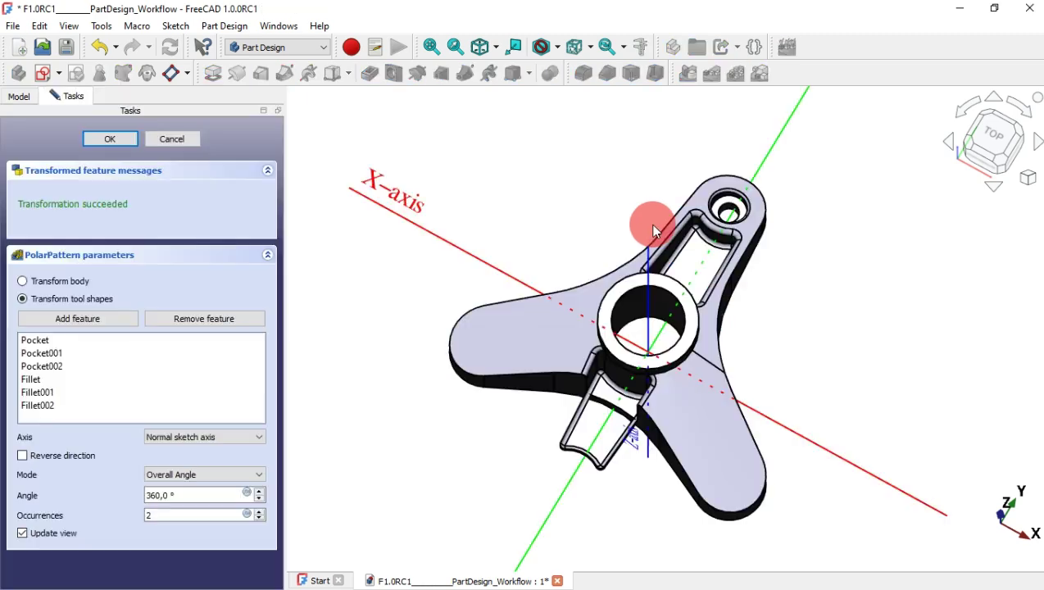
mouse_move(653, 230)
left_mouse_down()
mouse_move(738, 310)
mouse_move(687, 286)
left_mouse_up()
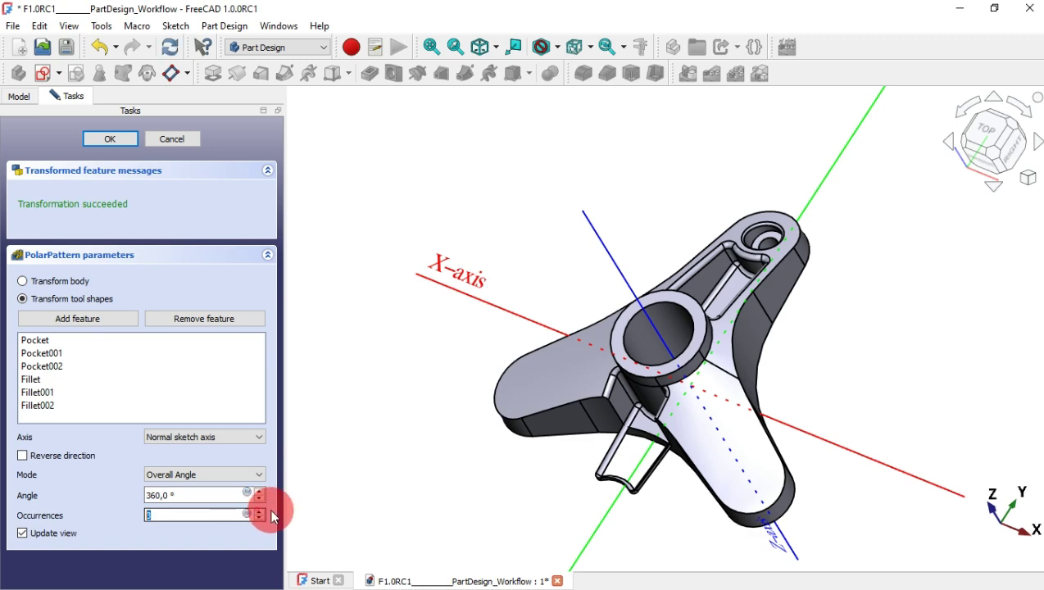
left_click_drag(436, 440, 459, 368)
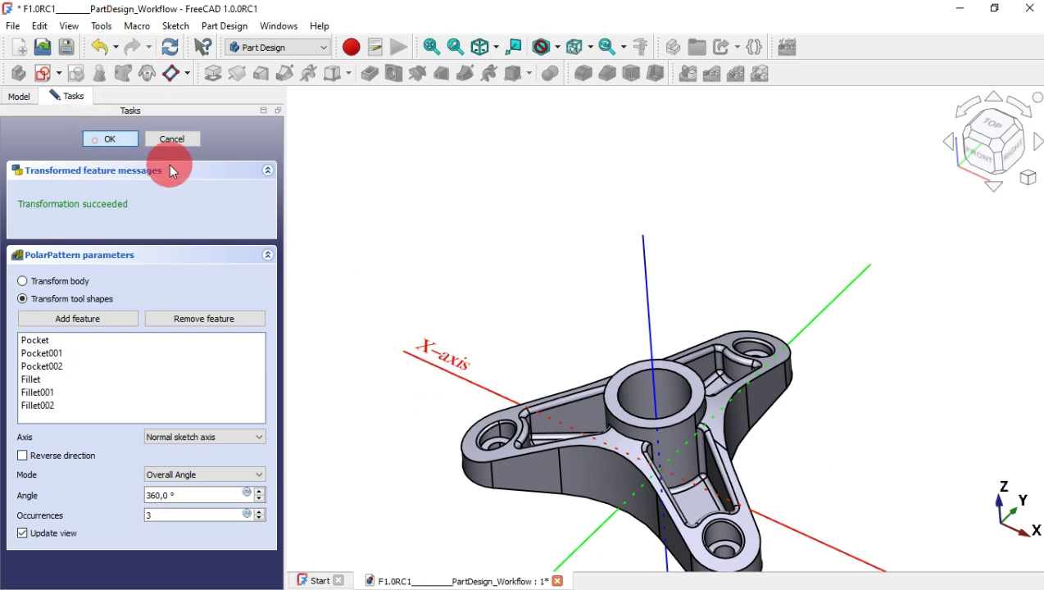
key("Return")
left_click_drag(604, 350, 455, 278)
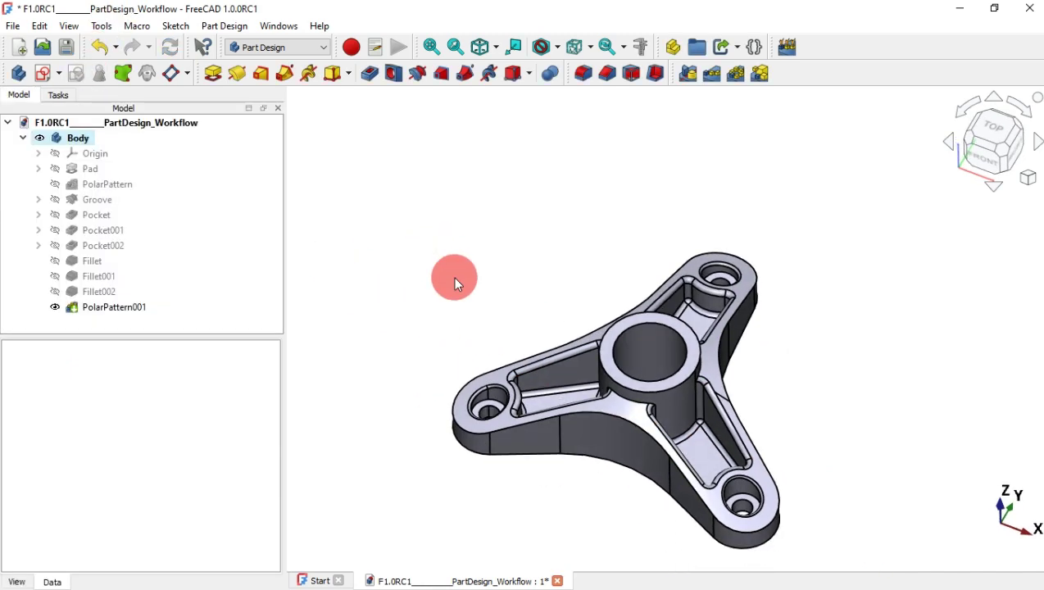